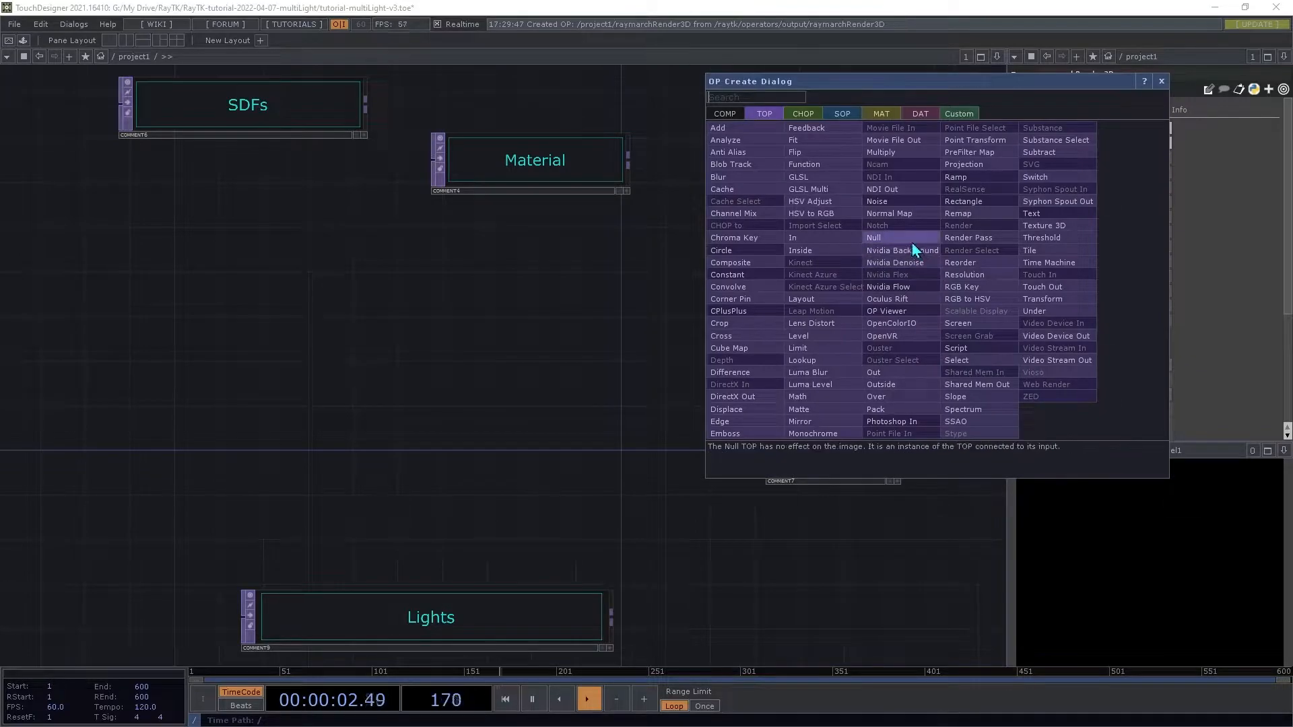
Step: Add a Null TOP after the raymarchRender3D operator
{"action": "left_click", "coordinate": [956, 276]}
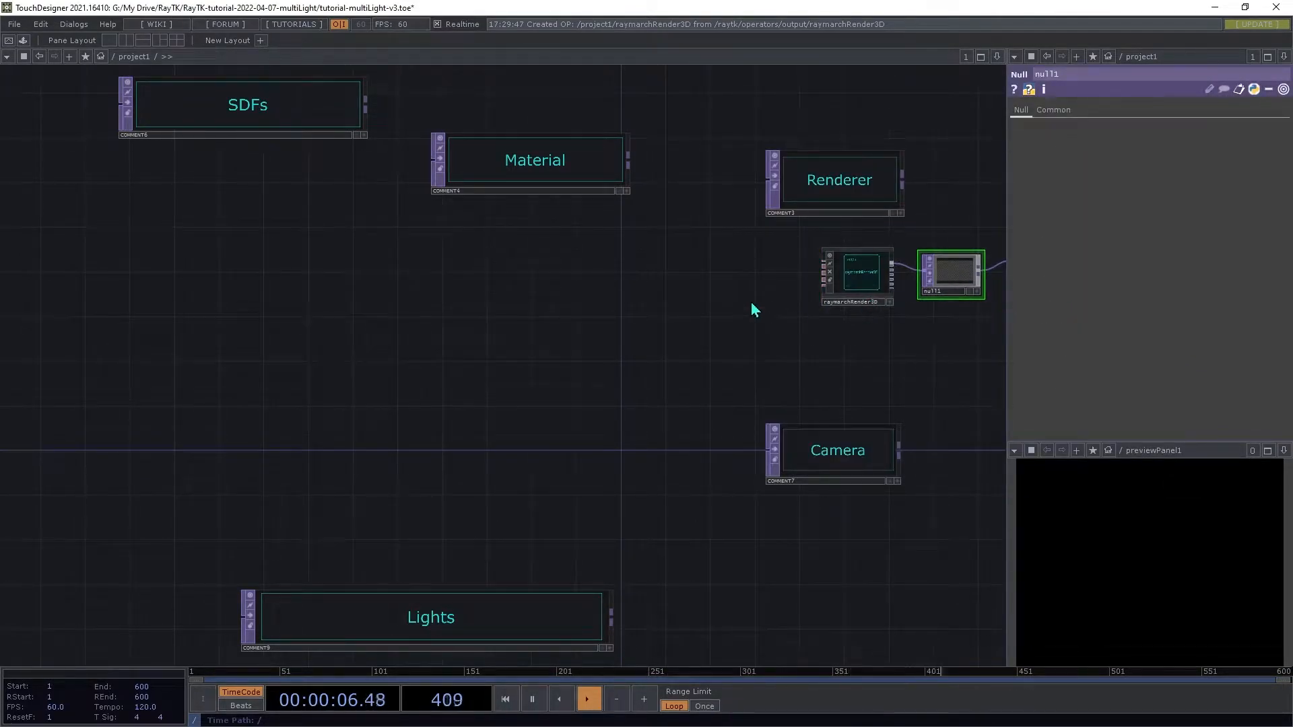
Step: Set the raymarchRender3D resolution to 1800 by 1400
{"action": "left_click", "coordinate": [875, 274]}
{"action": "left_click", "coordinate": [1028, 110]}
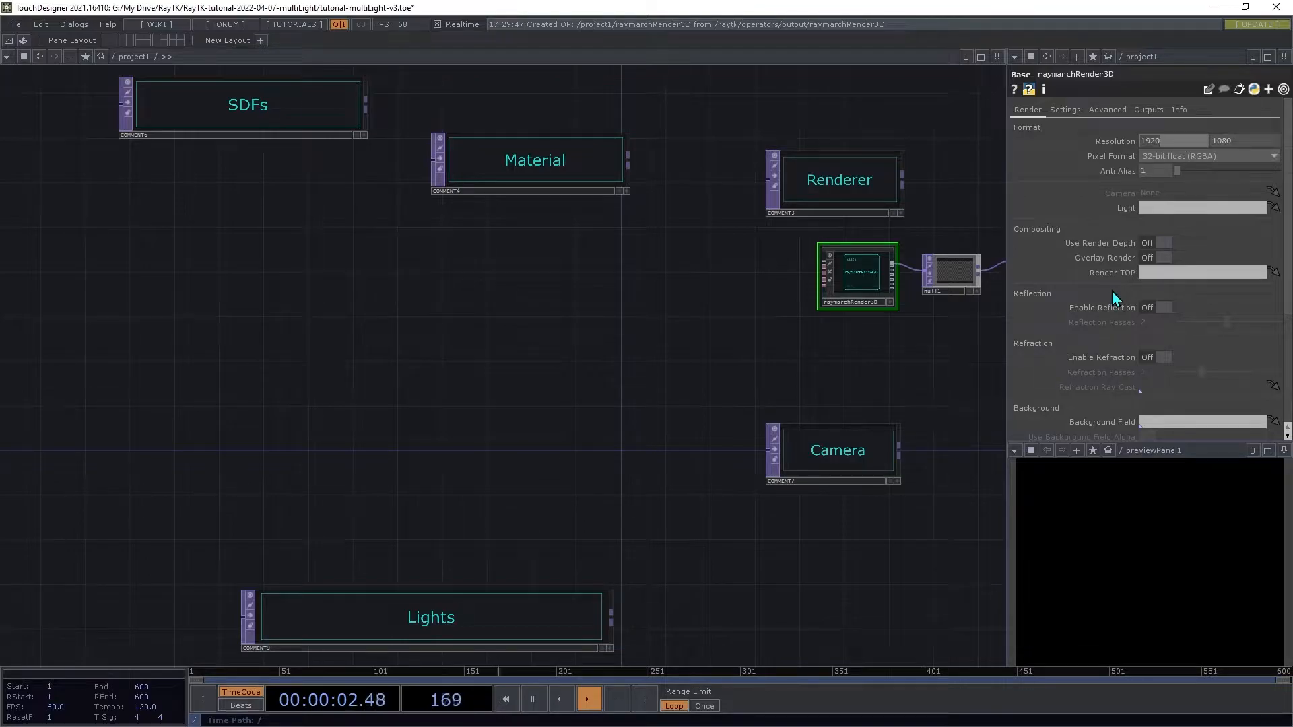
{"action": "type", "text": "1800"}
{"action": "key", "text": "Tab"}
{"action": "type", "text": "1400"}
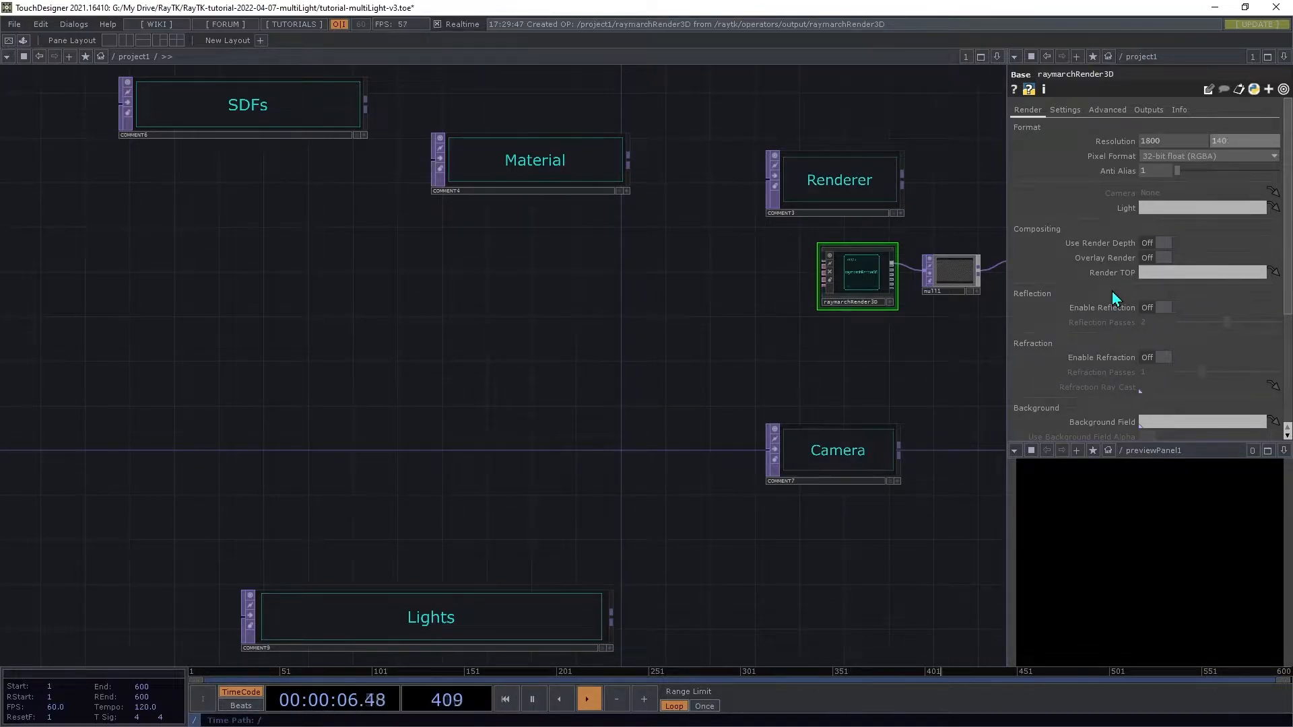
{"action": "key", "text": "Tab"}
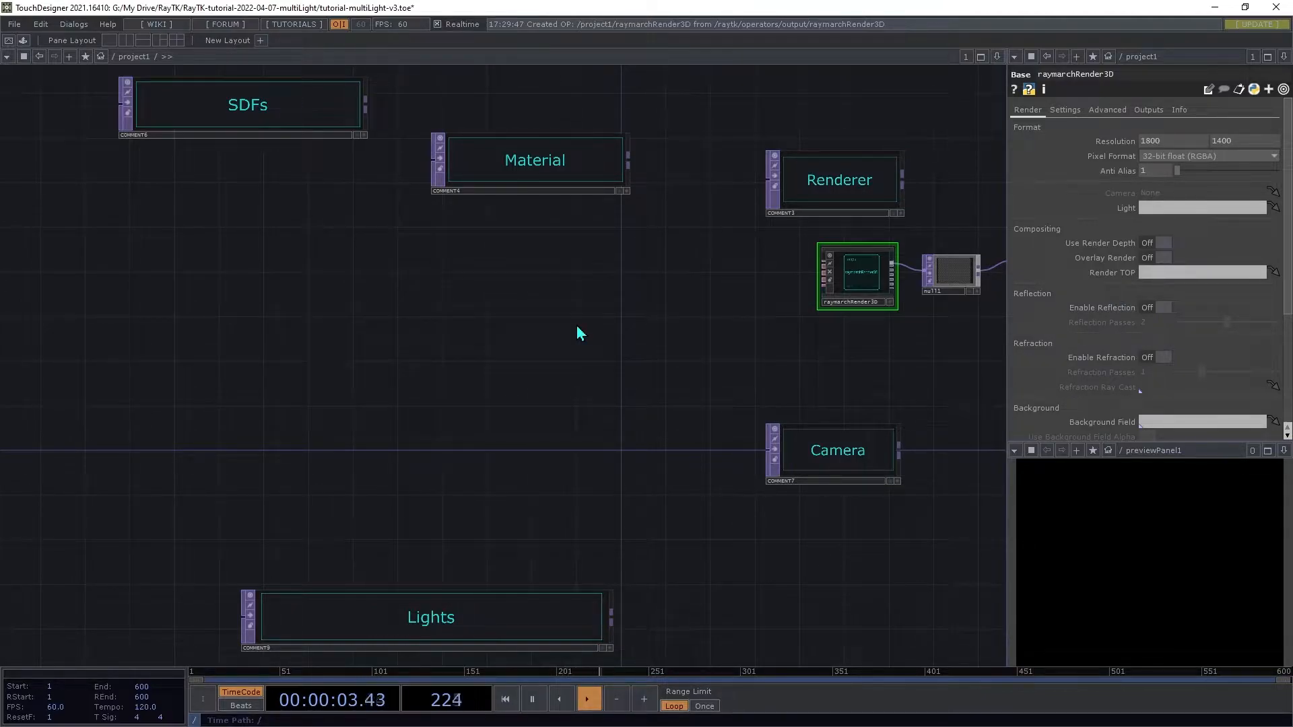
Step: Add a prismSdf from the RayTK palette, connect it to the raymarchRender3D input and place it near the SDFs comment
{"action": "key", "text": "alt+r"}
{"action": "type", "text": "pris"}
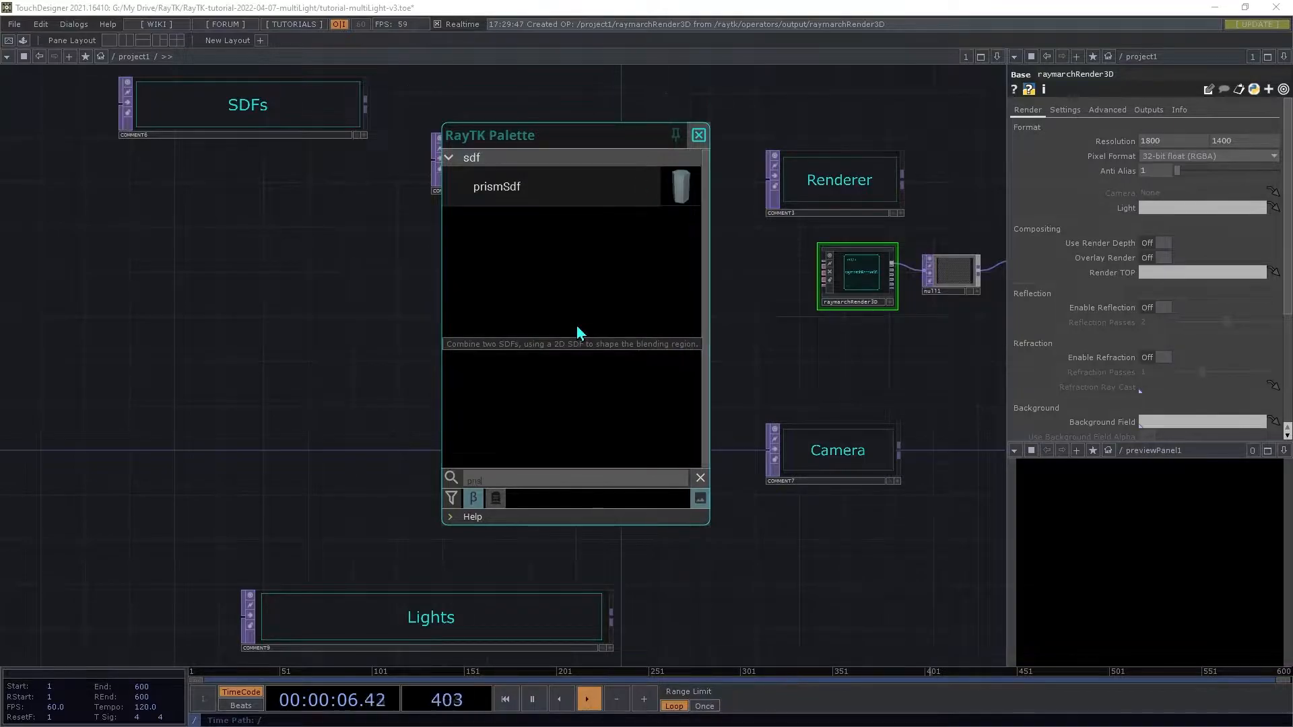
{"action": "left_click", "coordinate": [557, 185]}
{"action": "left_click_drag", "start_coordinate": [536, 363], "coordinate": [822, 258]}
{"action": "left_click_drag", "start_coordinate": [522, 367], "coordinate": [173, 256]}
Step: Set the prism's axis to Y and its prism type to Hexagon
{"action": "left_click", "coordinate": [1125, 144]}
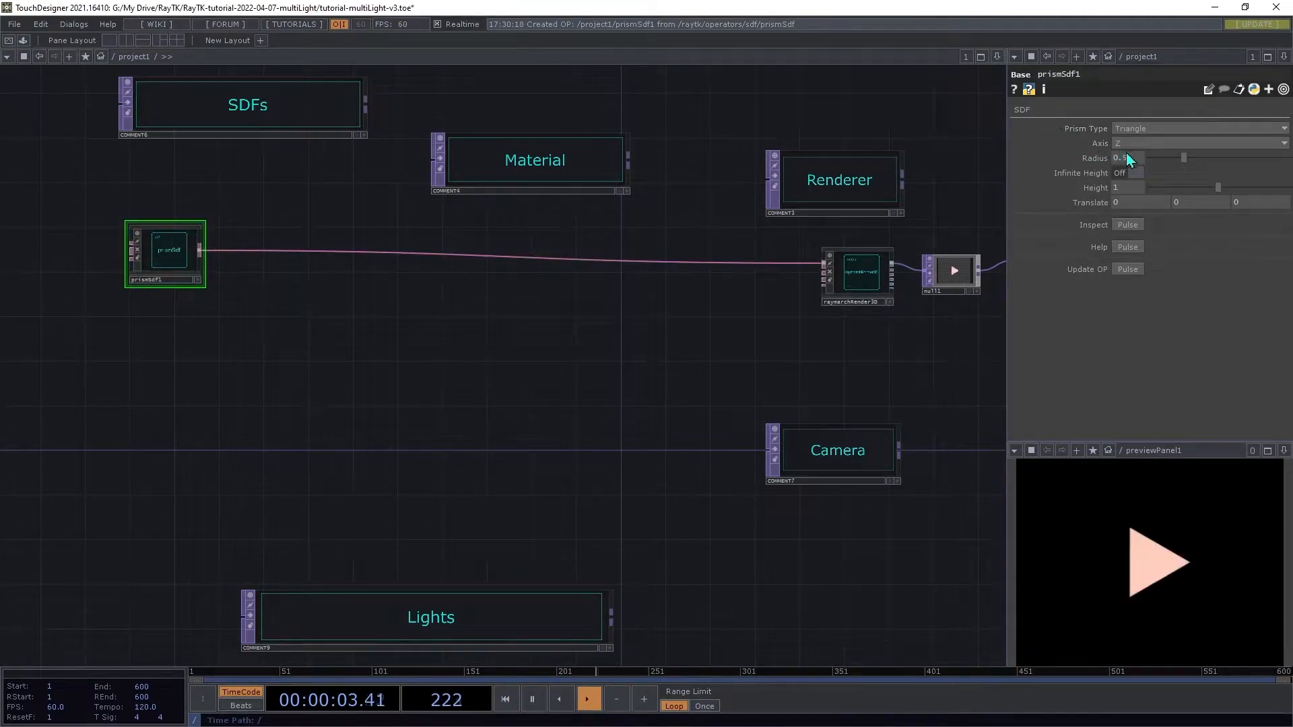
{"action": "left_click", "coordinate": [1119, 167]}
{"action": "left_click", "coordinate": [1131, 132]}
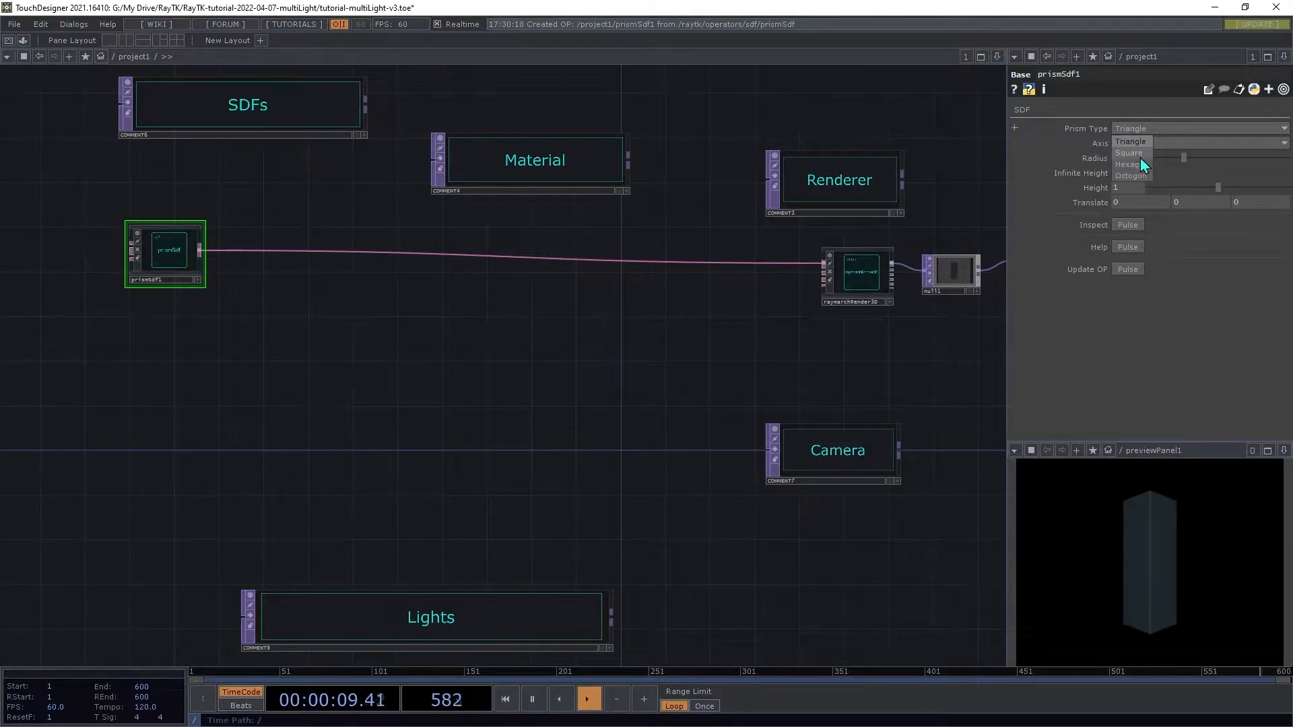
{"action": "left_click", "coordinate": [1133, 164]}
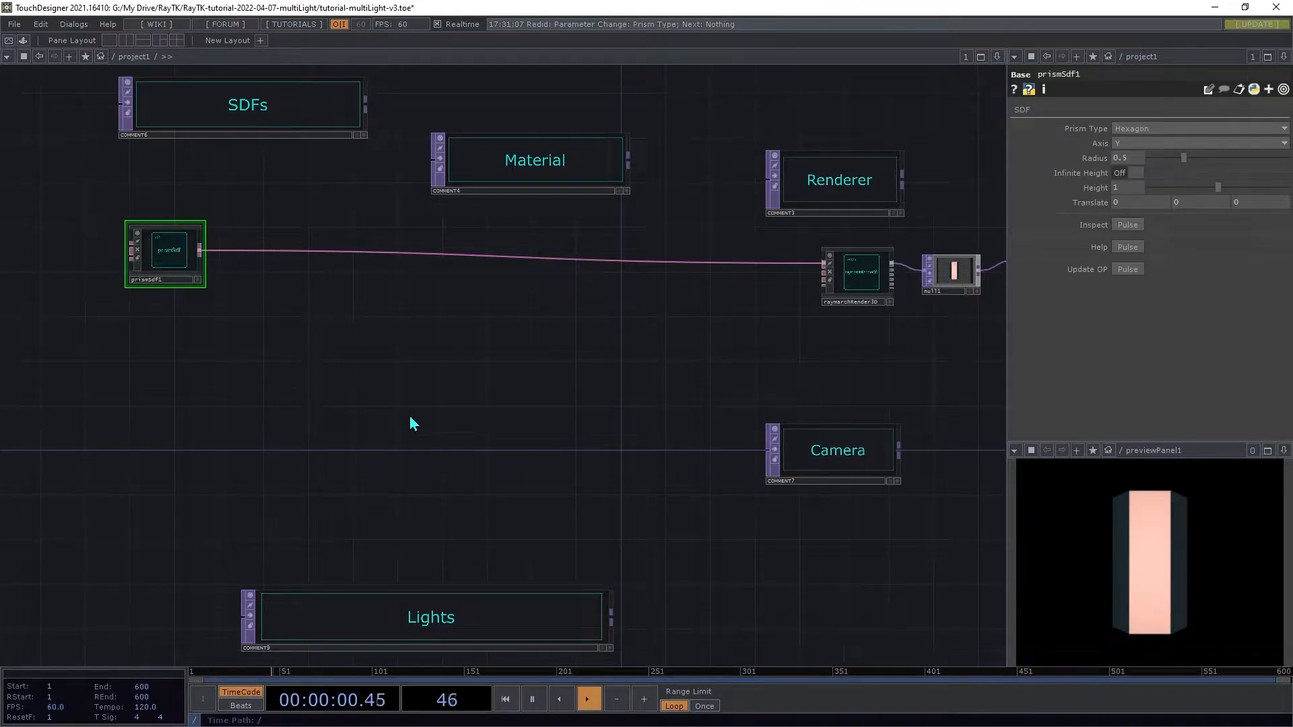
Step: Insert an arrange combine operator between prismSdf1 and the raymarchRender3D
{"action": "key", "text": "alt+r"}
{"action": "type", "text": "arr"}
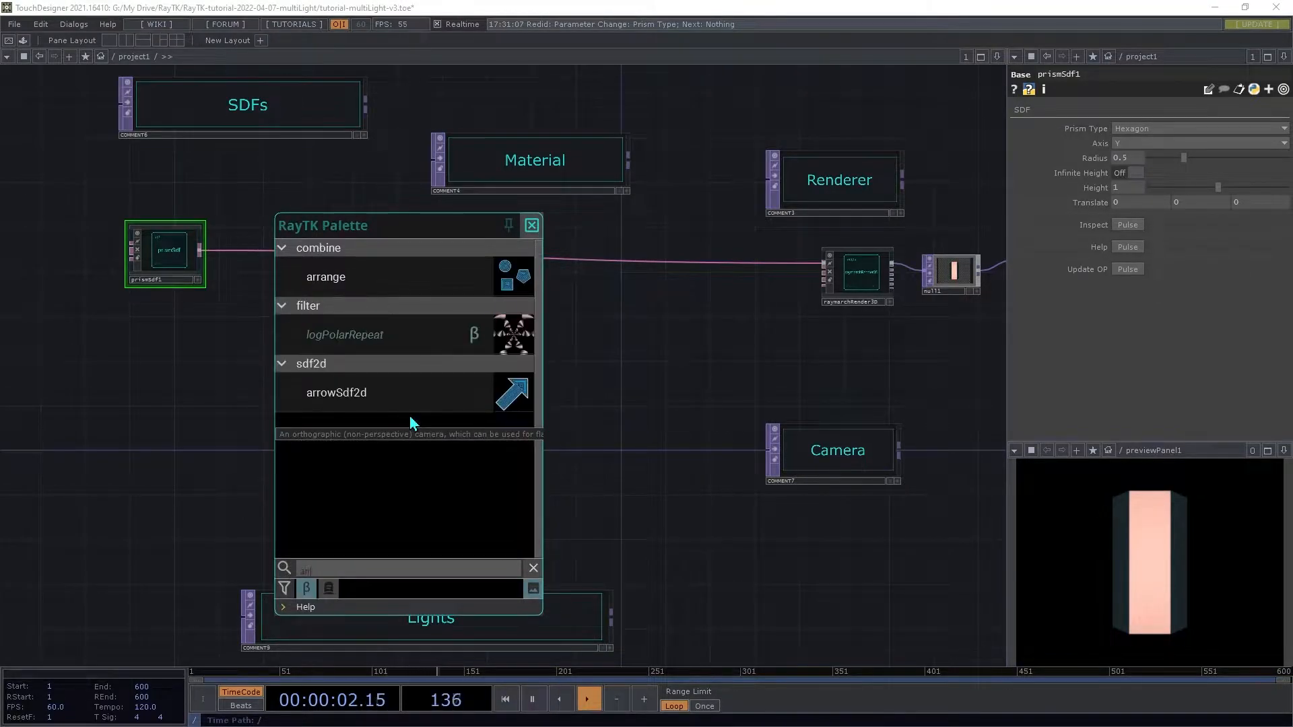
{"action": "left_click", "coordinate": [358, 280]}
{"action": "left_click_drag", "start_coordinate": [457, 369], "coordinate": [168, 255]}
{"action": "key", "text": "ctrl+z"}
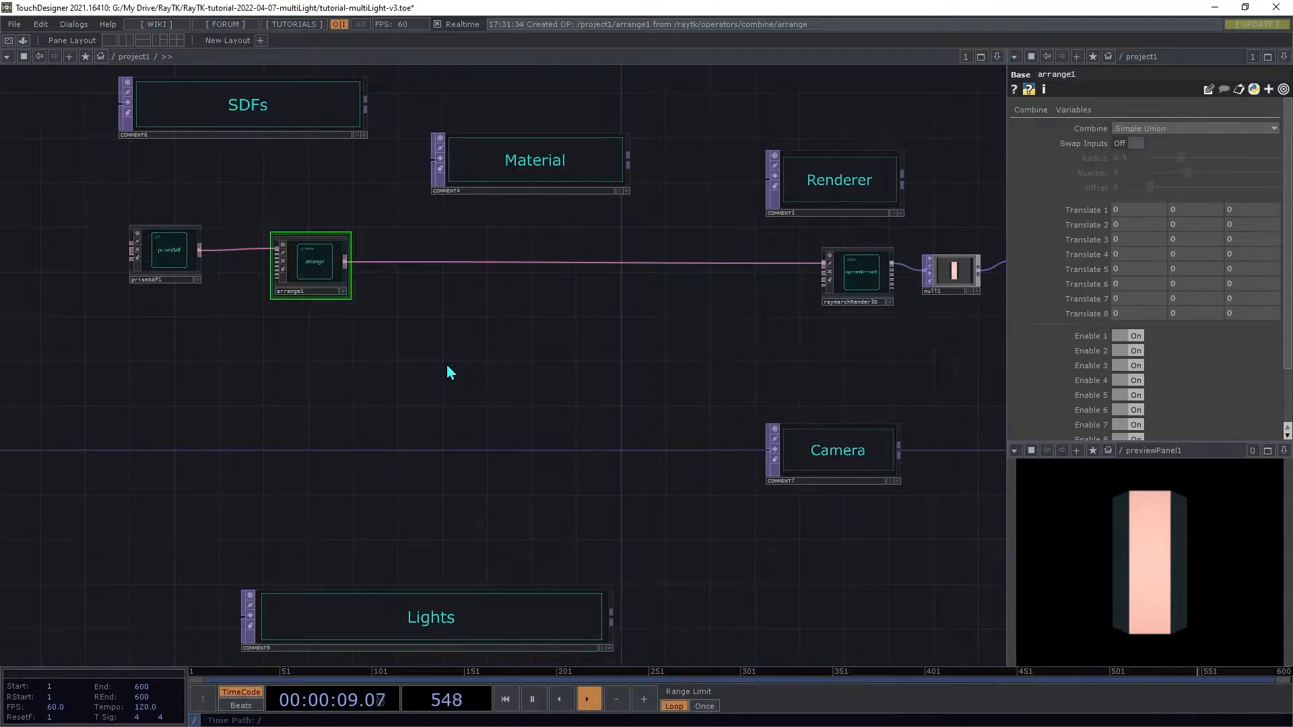
Step: Move prismSdf1 up beneath the SDFs comment
{"action": "left_click", "coordinate": [1128, 337]}
{"action": "left_click", "coordinate": [1128, 337]}
{"action": "mouse_move", "coordinate": [1123, 212]}
{"action": "left_mouse_down"}
{"action": "mouse_move", "coordinate": [1153, 212]}
{"action": "mouse_move", "coordinate": [1123, 212]}
{"action": "left_mouse_up"}
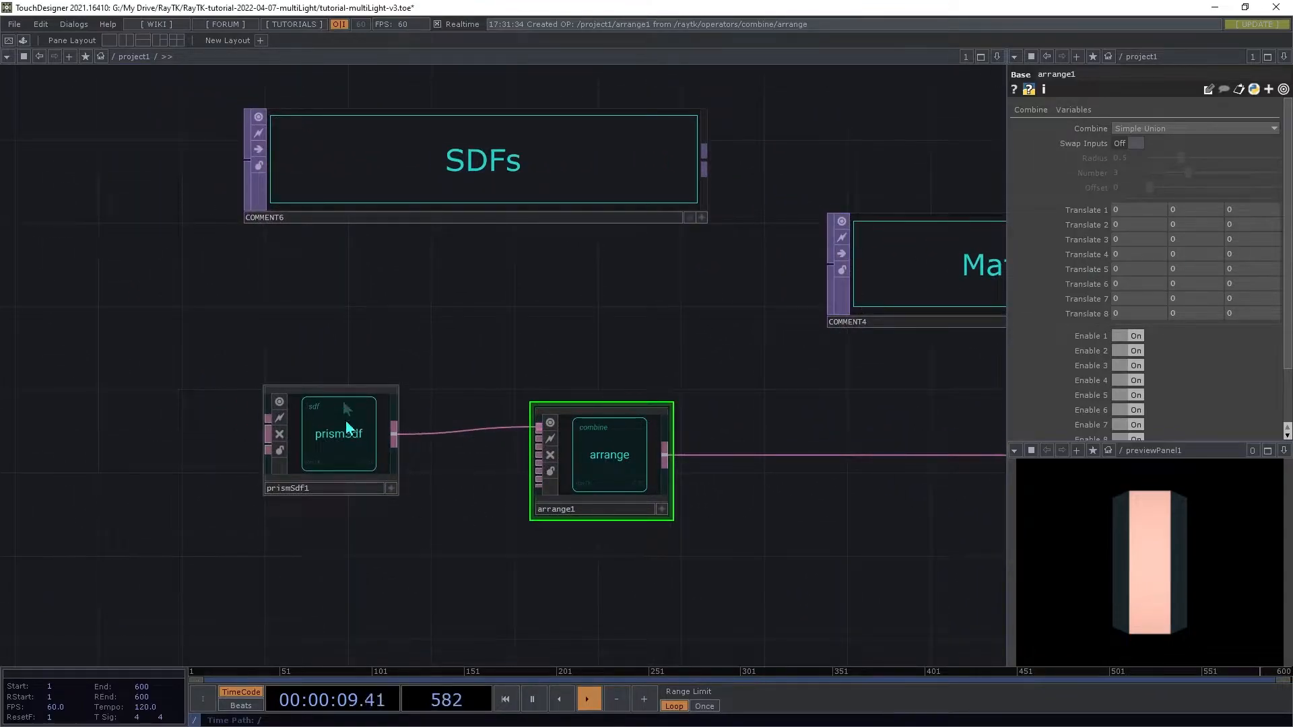
{"action": "left_click_drag", "start_coordinate": [347, 432], "coordinate": [327, 288]}
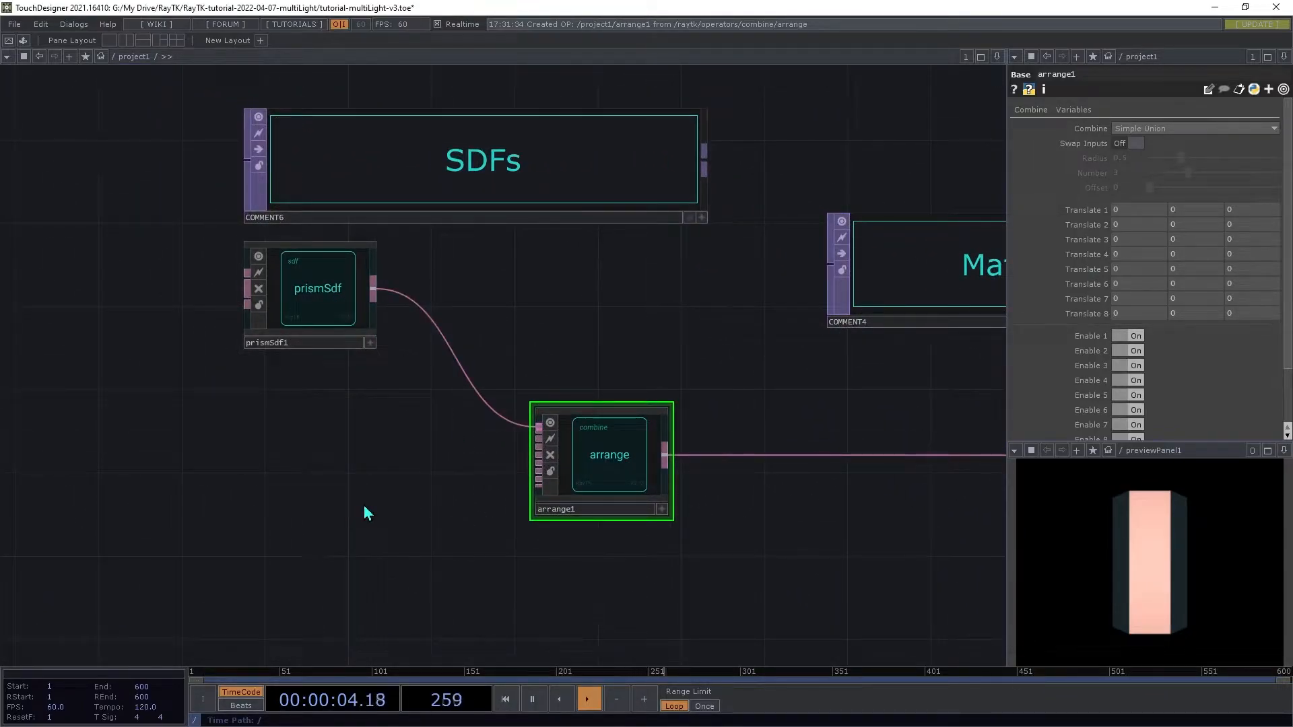
Step: Add a planeSdf from the palette and connect it as the arrange's second input
{"action": "key", "text": "alt+r"}
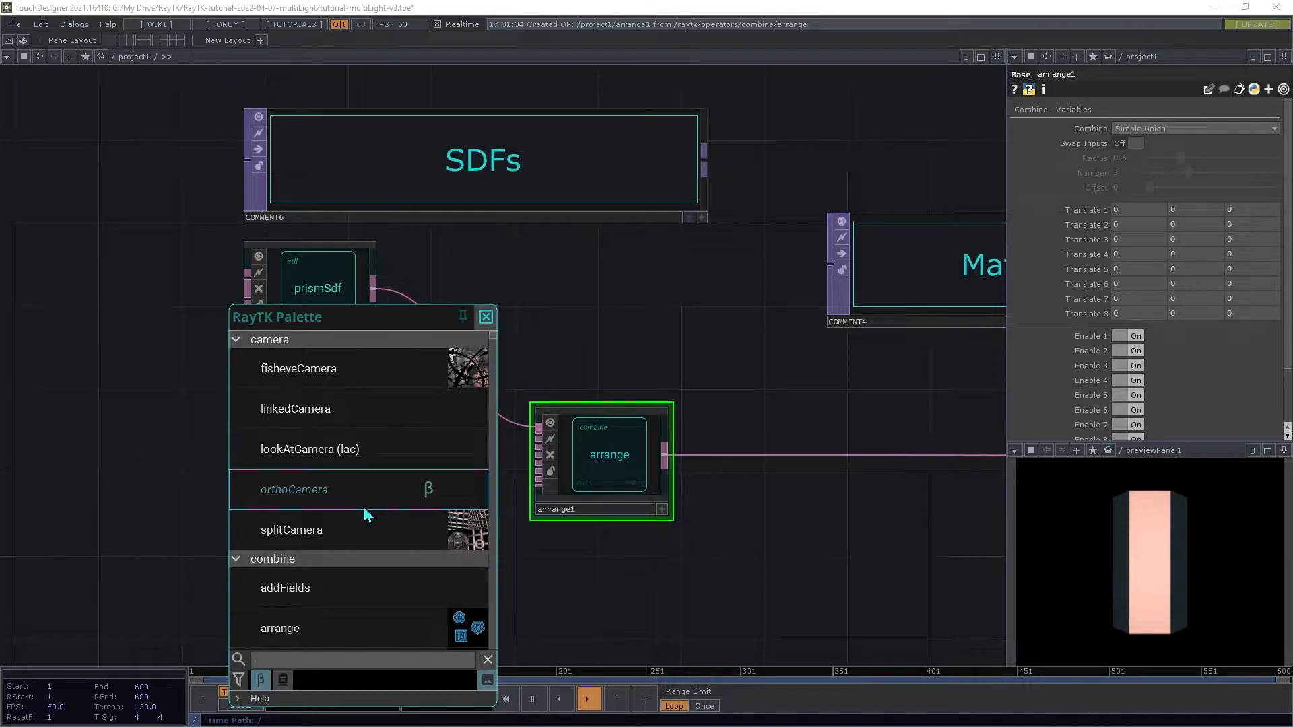
{"action": "left_click", "coordinate": [361, 661]}
{"action": "type", "text": "plane"}
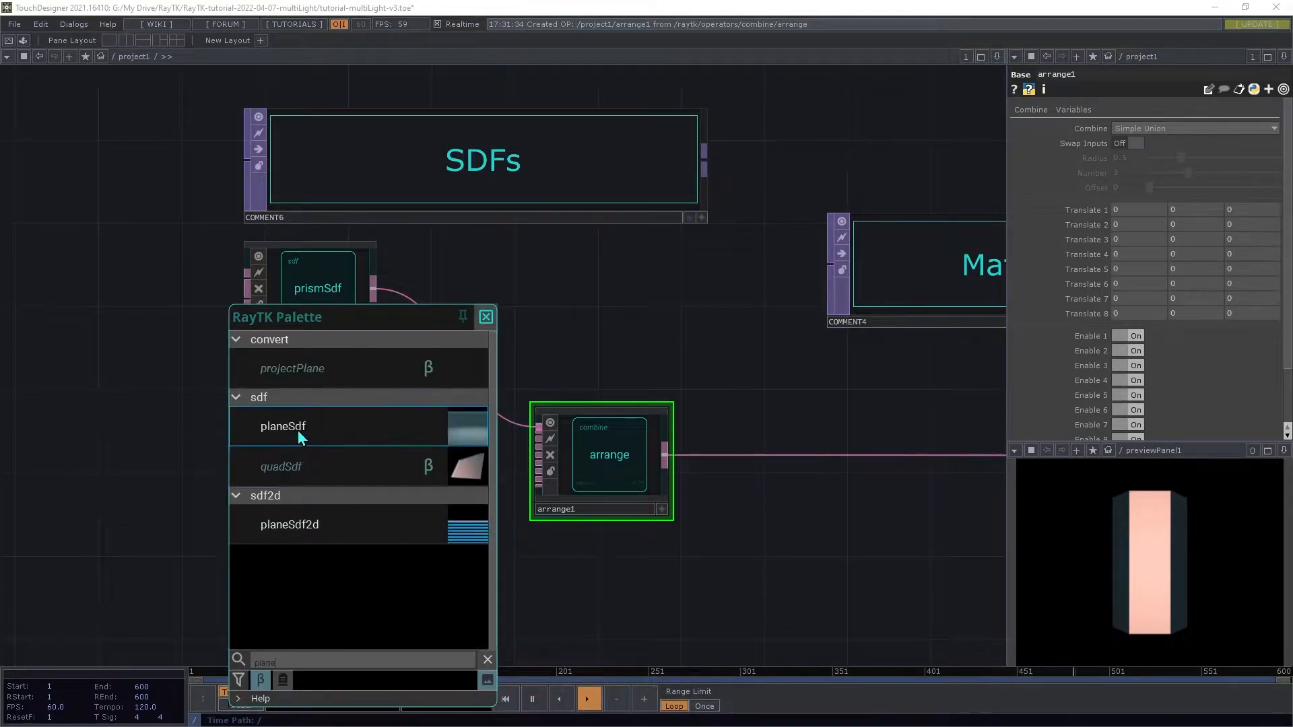
{"action": "left_click", "coordinate": [297, 429]}
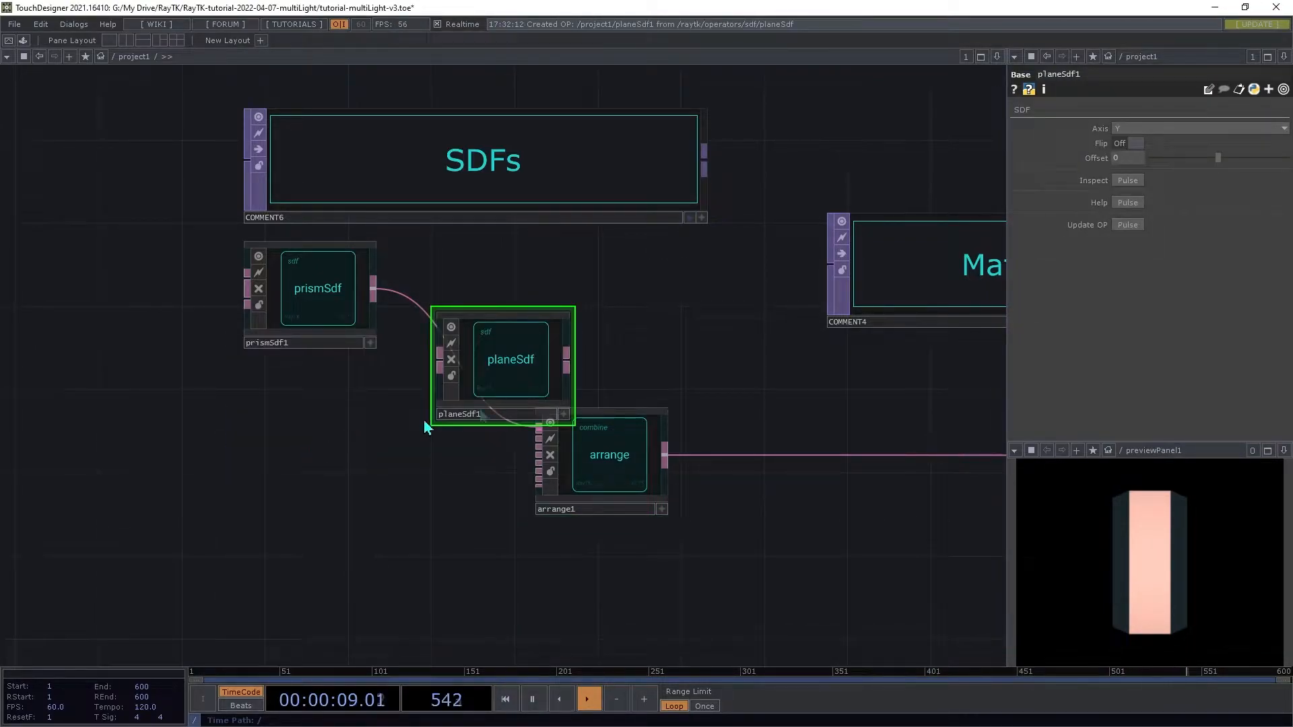
{"action": "mouse_move", "coordinate": [499, 362]}
{"action": "left_mouse_down"}
{"action": "mouse_move", "coordinate": [263, 458]}
{"action": "mouse_move", "coordinate": [375, 455]}
{"action": "mouse_move", "coordinate": [477, 478]}
{"action": "mouse_move", "coordinate": [519, 441]}
{"action": "left_mouse_up"}
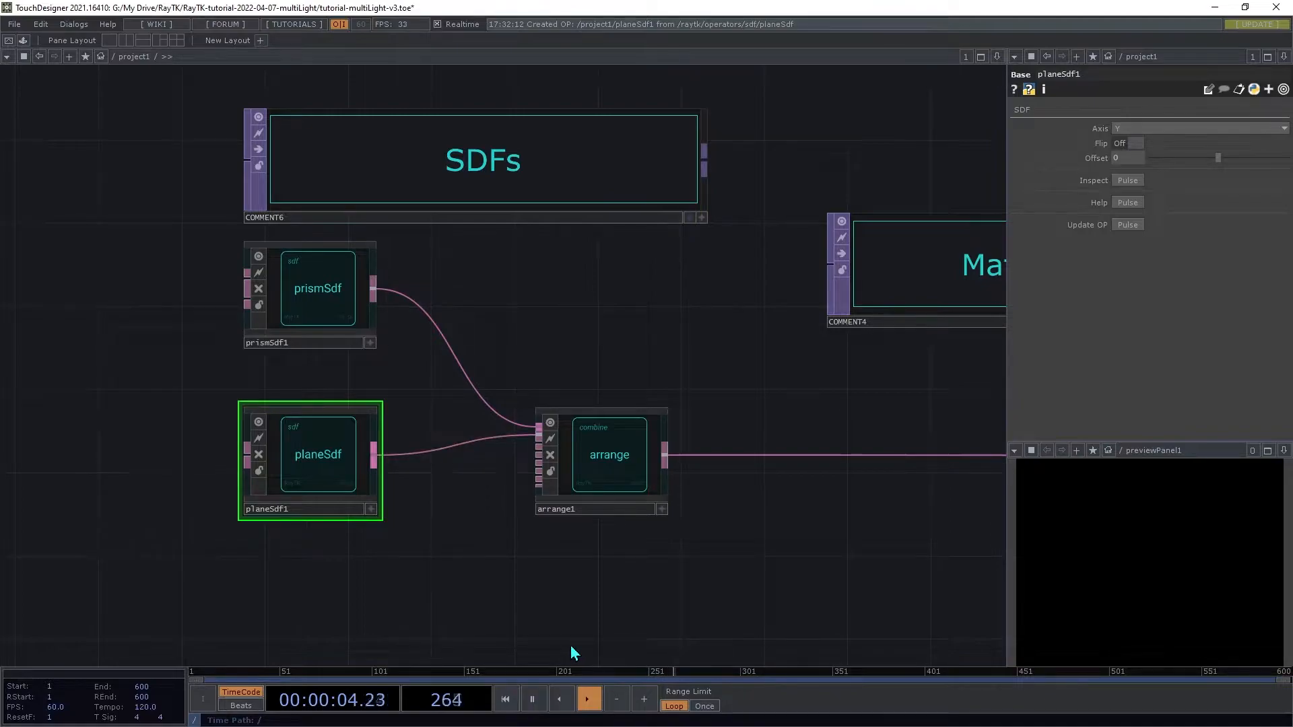
Step: Set the plane's offset to -1 and move the plane node just below prismSdf1
{"action": "middle_click_drag", "start_coordinate": [1128, 158], "coordinate": [1129, 165]}
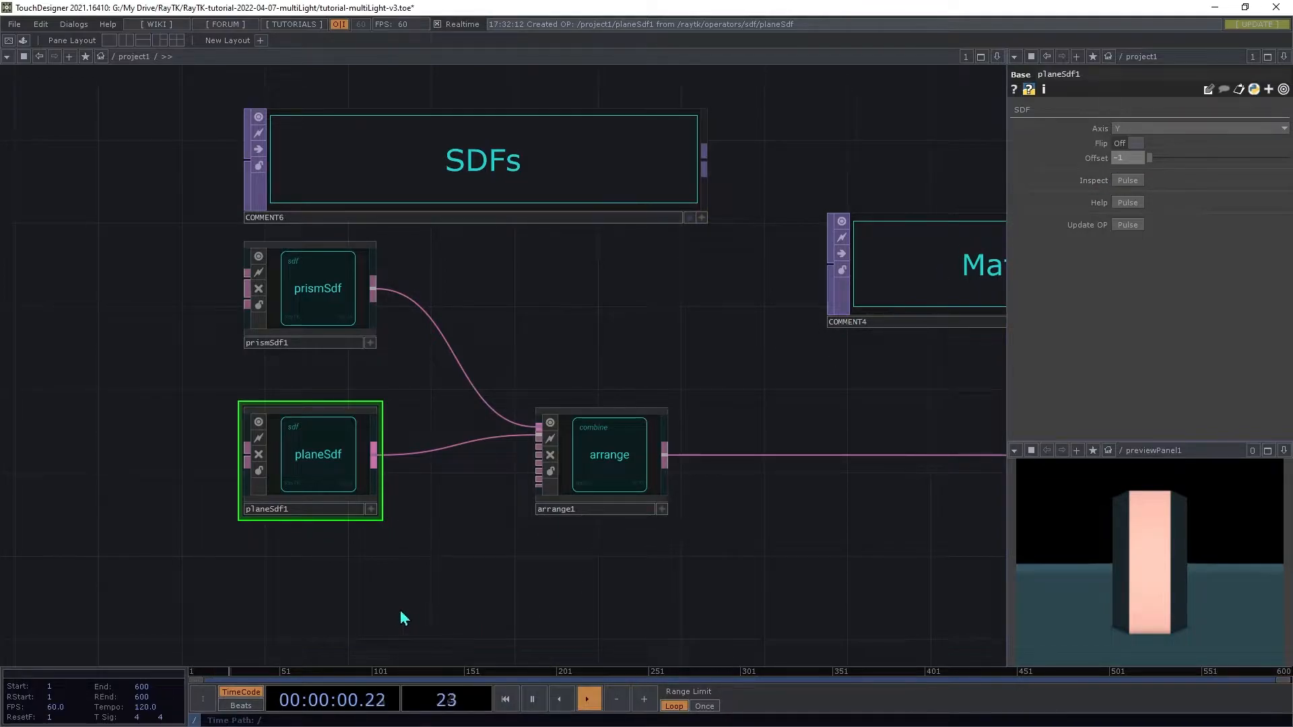
{"action": "left_click_drag", "start_coordinate": [341, 482], "coordinate": [284, 425]}
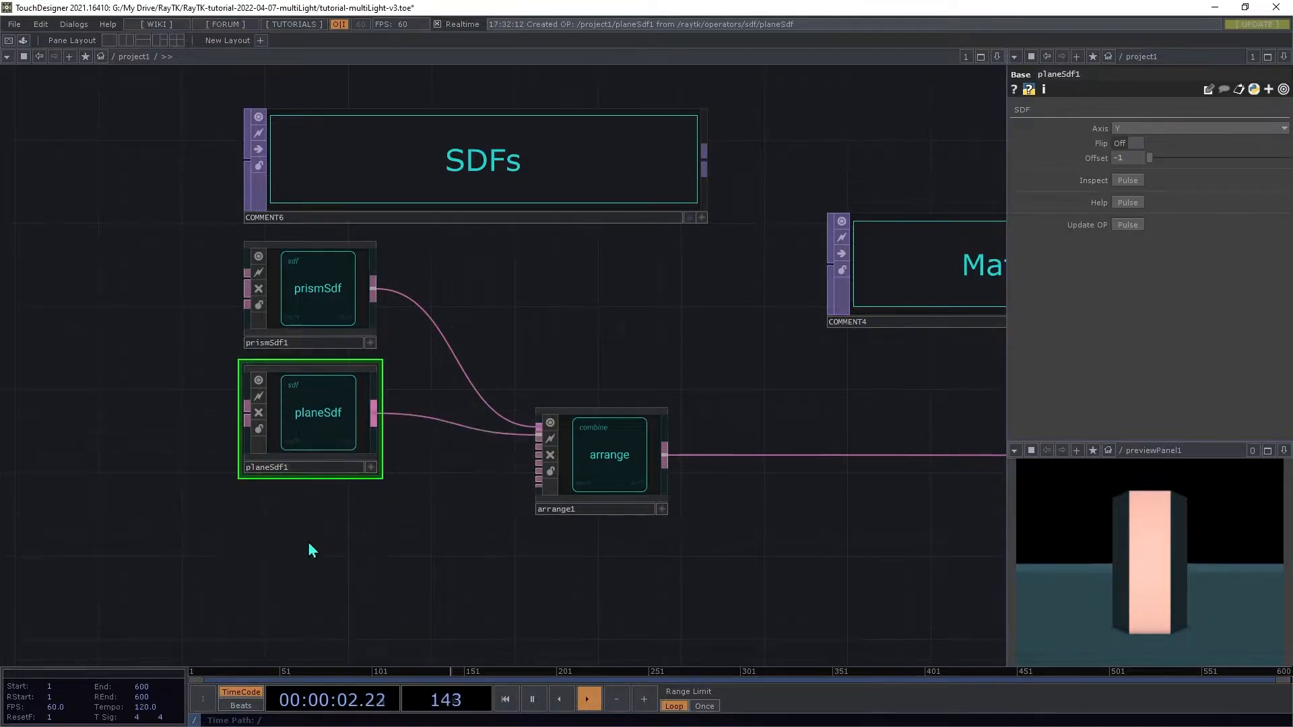
Step: Add a second prismSdf below the plane and connect it as the arrange's third input
{"action": "key", "text": "alt+r"}
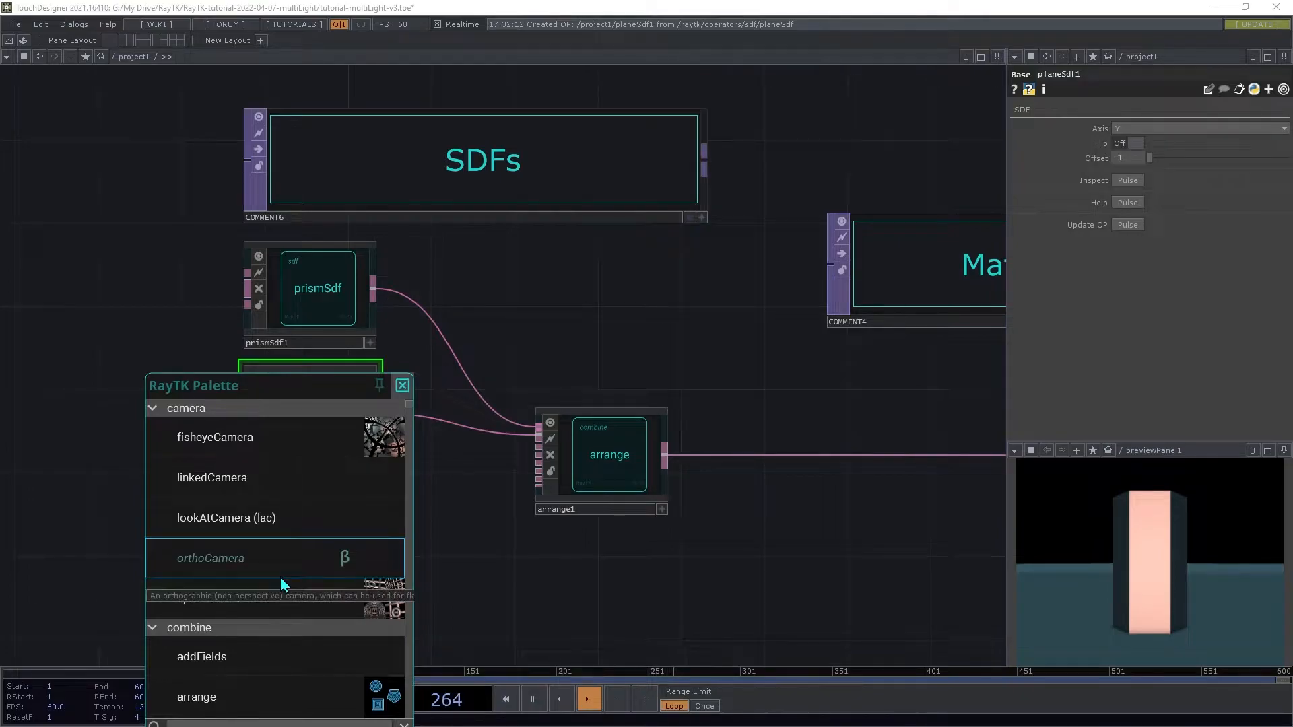
{"action": "type", "text": "pri"}
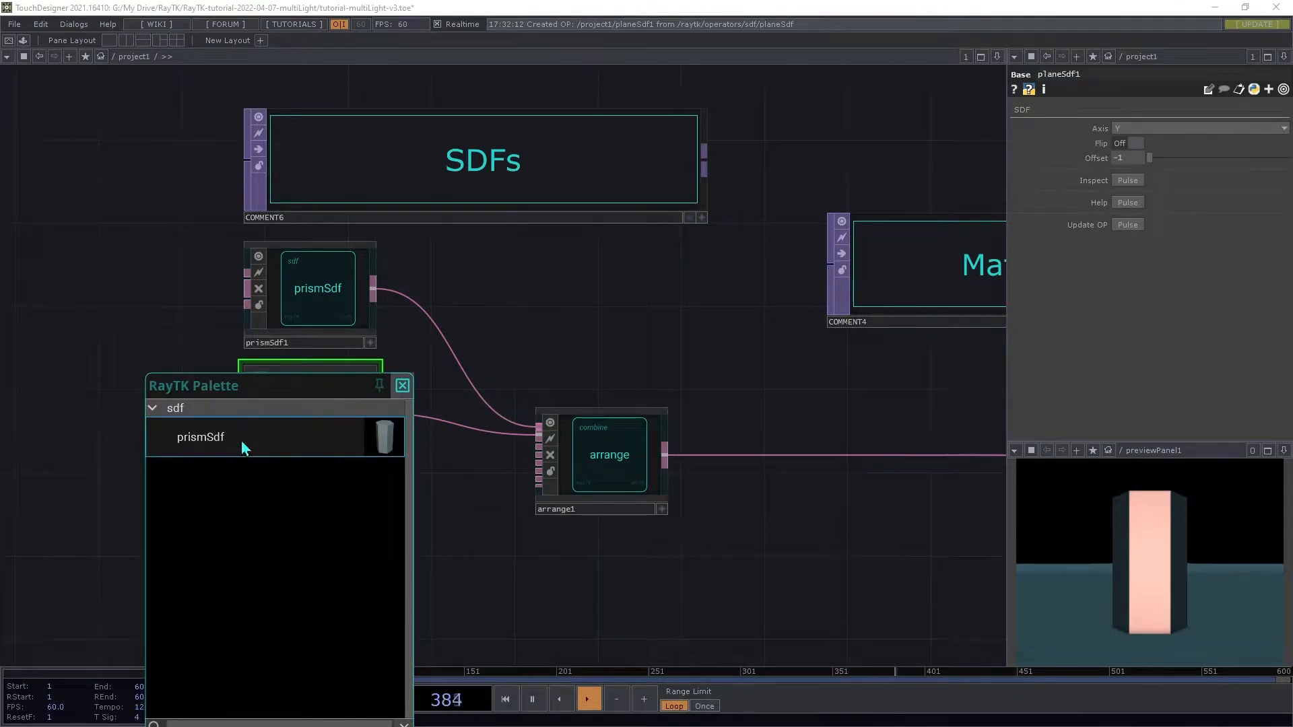
{"action": "left_click", "coordinate": [241, 439]}
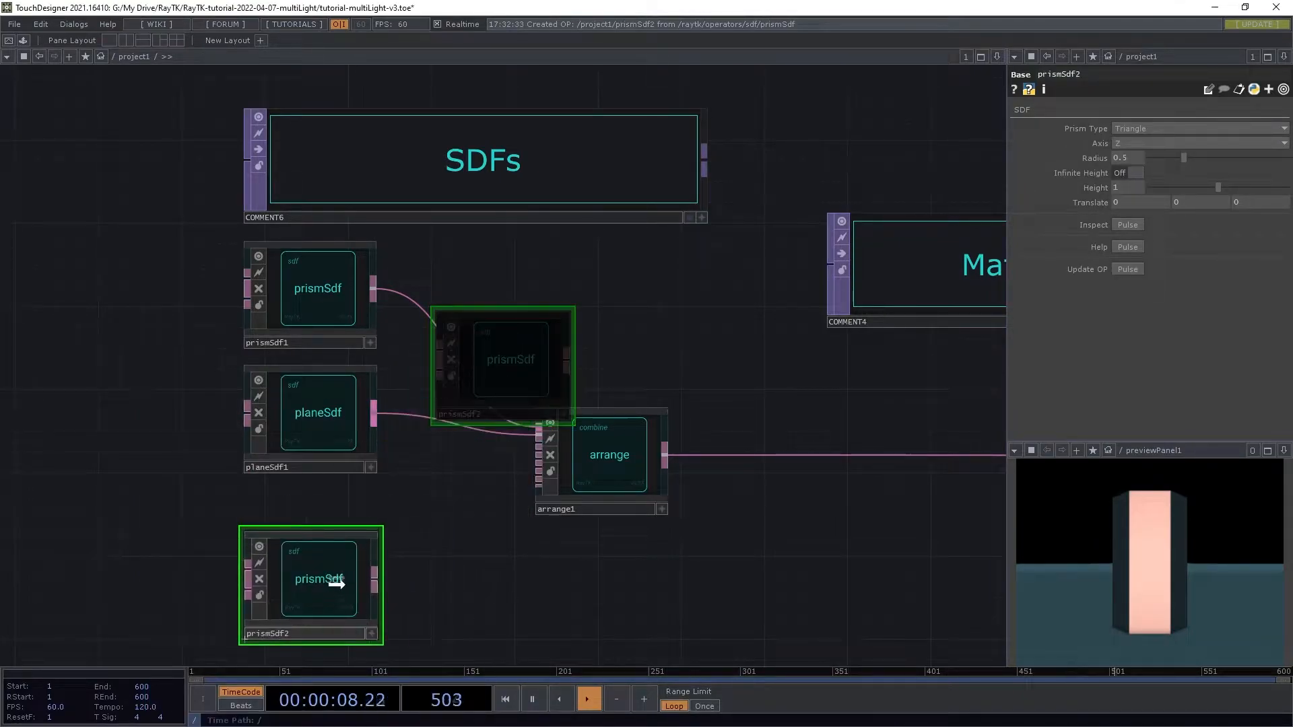
{"action": "left_click", "coordinate": [338, 562]}
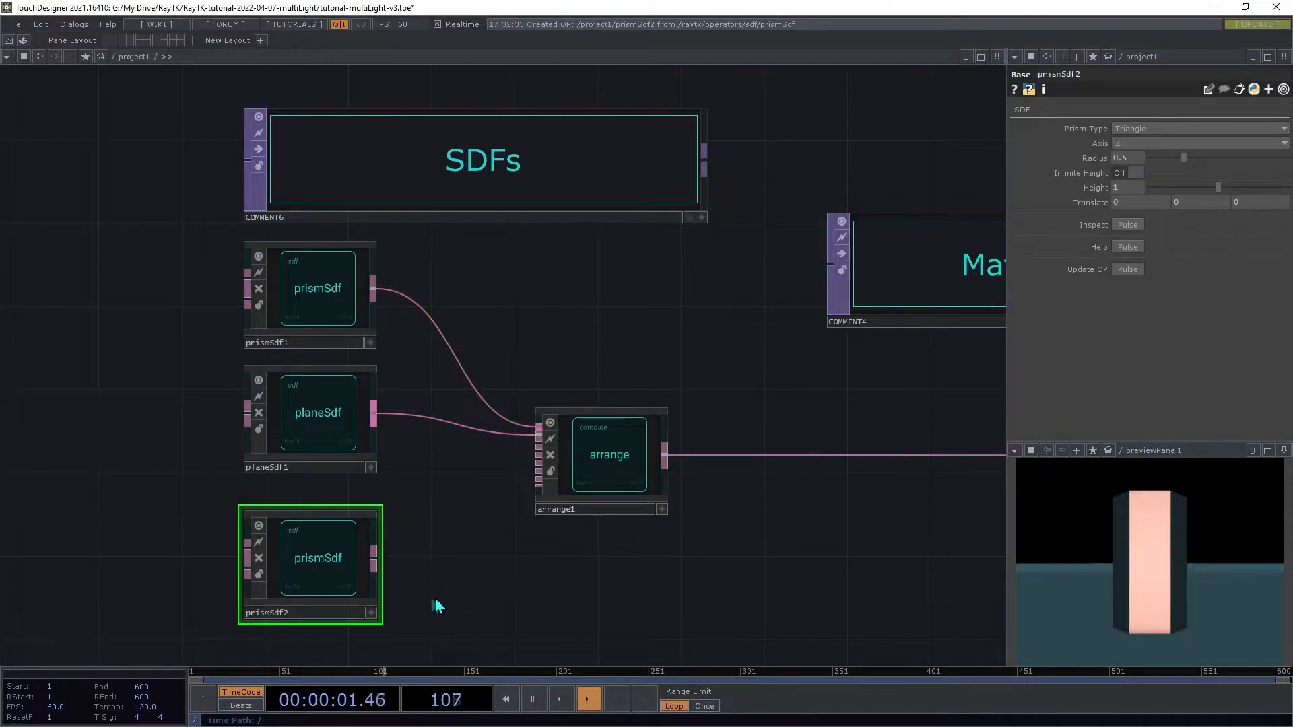
{"action": "left_click_drag", "start_coordinate": [375, 560], "coordinate": [539, 443]}
{"action": "left_click", "coordinate": [532, 446]}
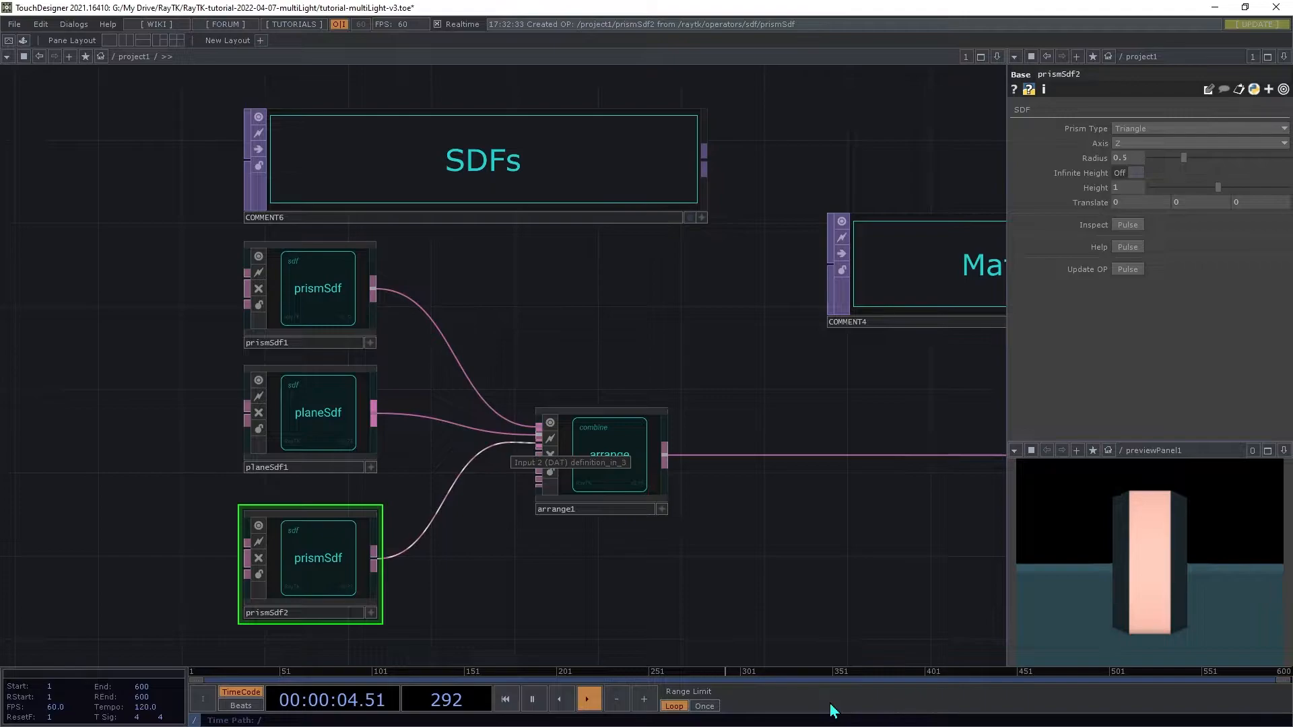
Step: Set the second prism's axis to Y and its radius to 0.2
{"action": "left_click", "coordinate": [1163, 144]}
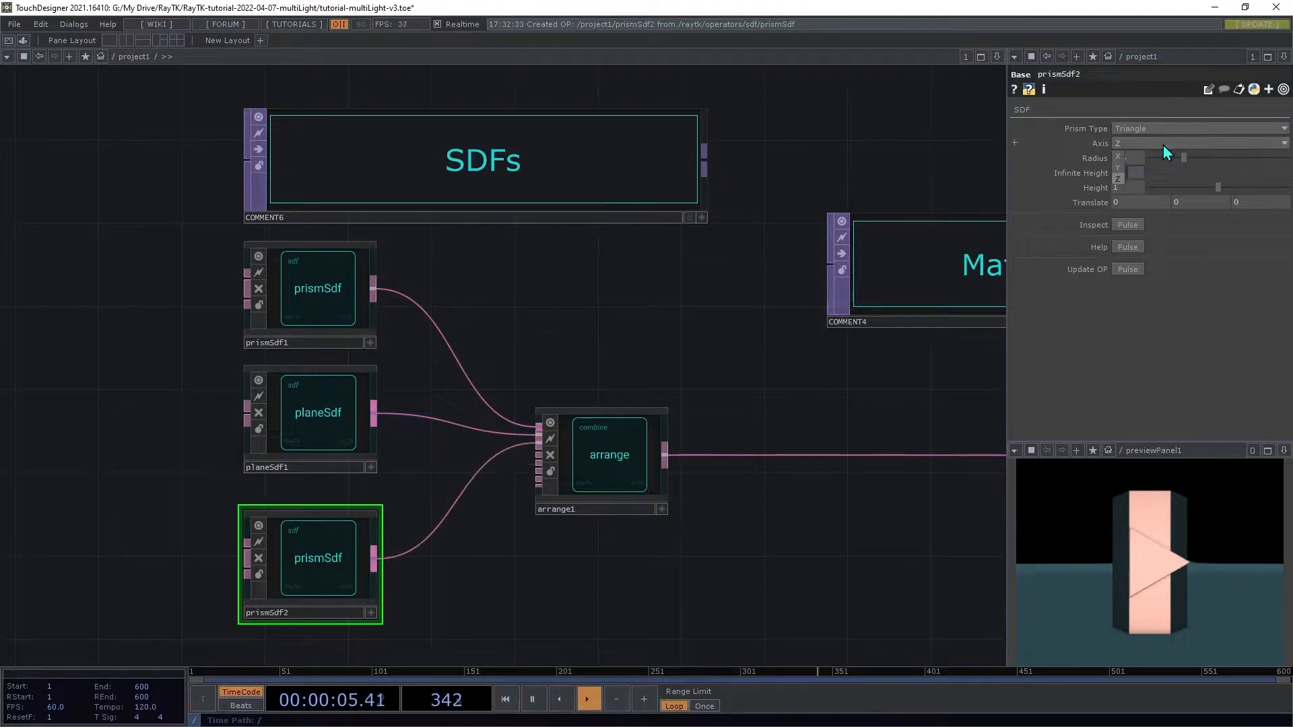
{"action": "left_click", "coordinate": [1121, 171]}
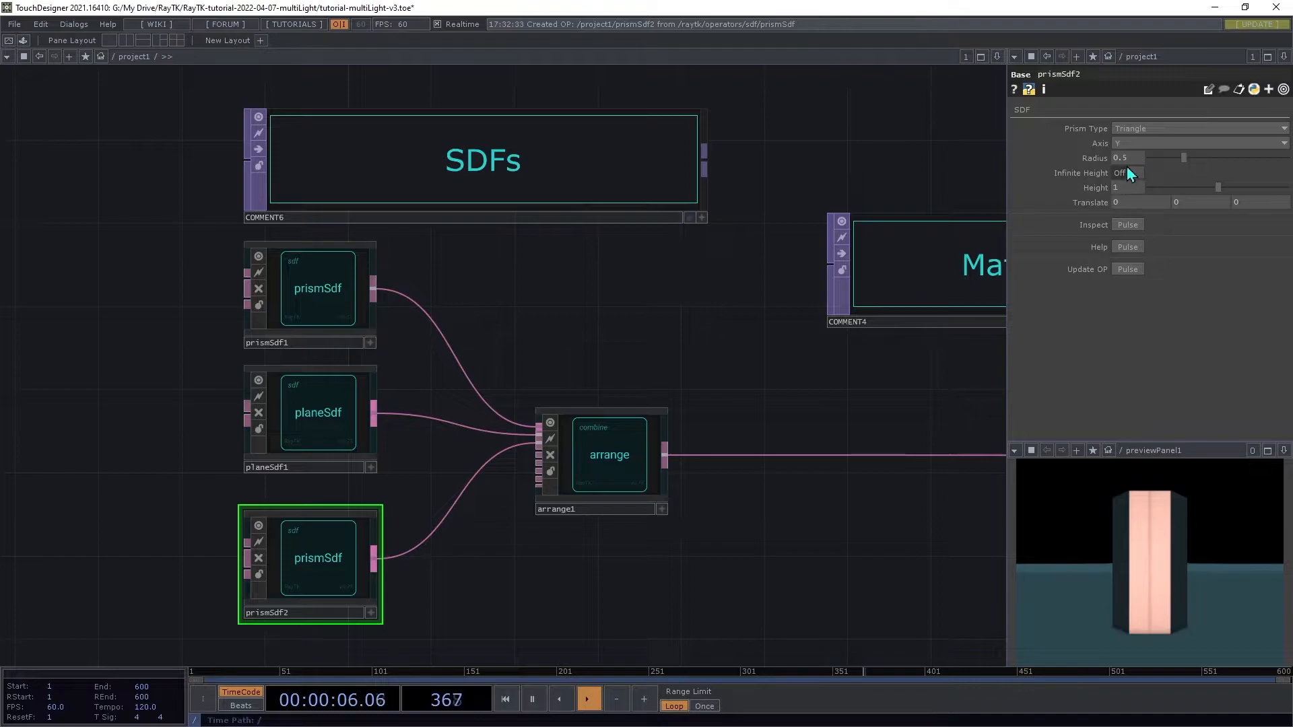
{"action": "type", "text": "0.2"}
{"action": "key", "text": "Tab"}
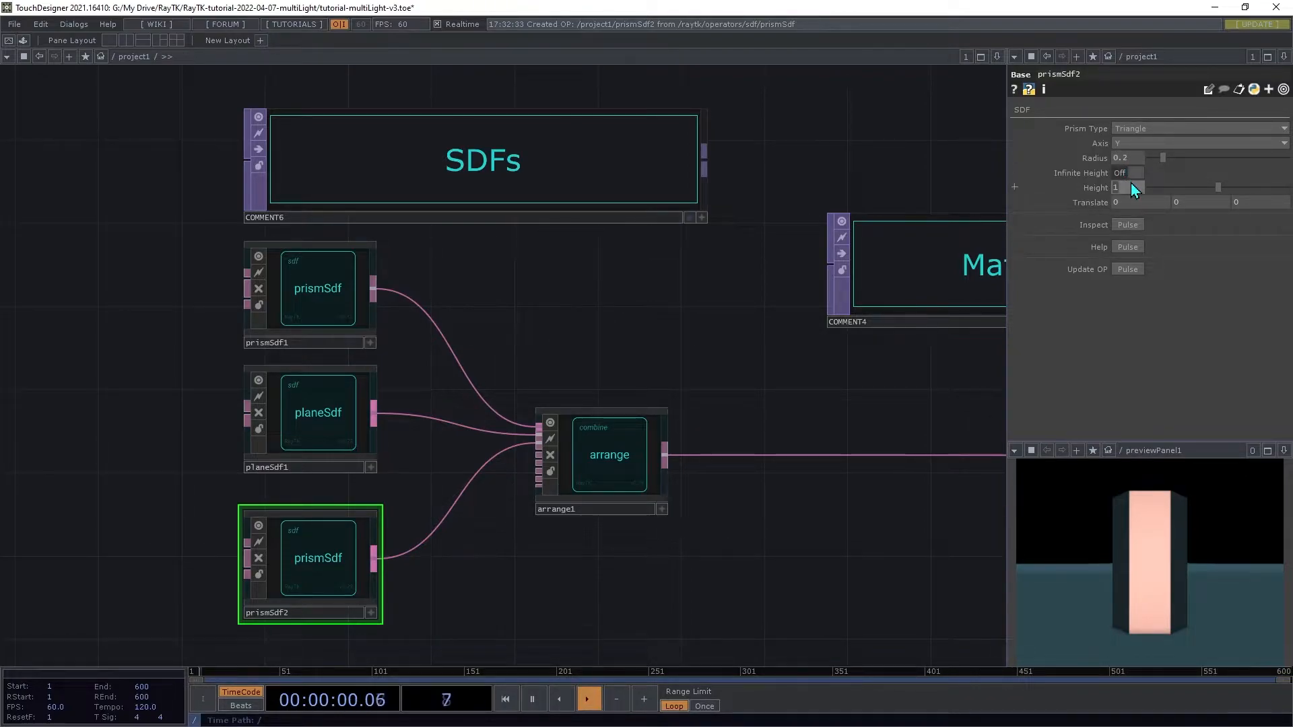
Step: Set the second prism's height to 0.5 and its Y translate to -0.5
{"action": "key", "text": "Tab"}
{"action": "type", "text": "-0.5"}
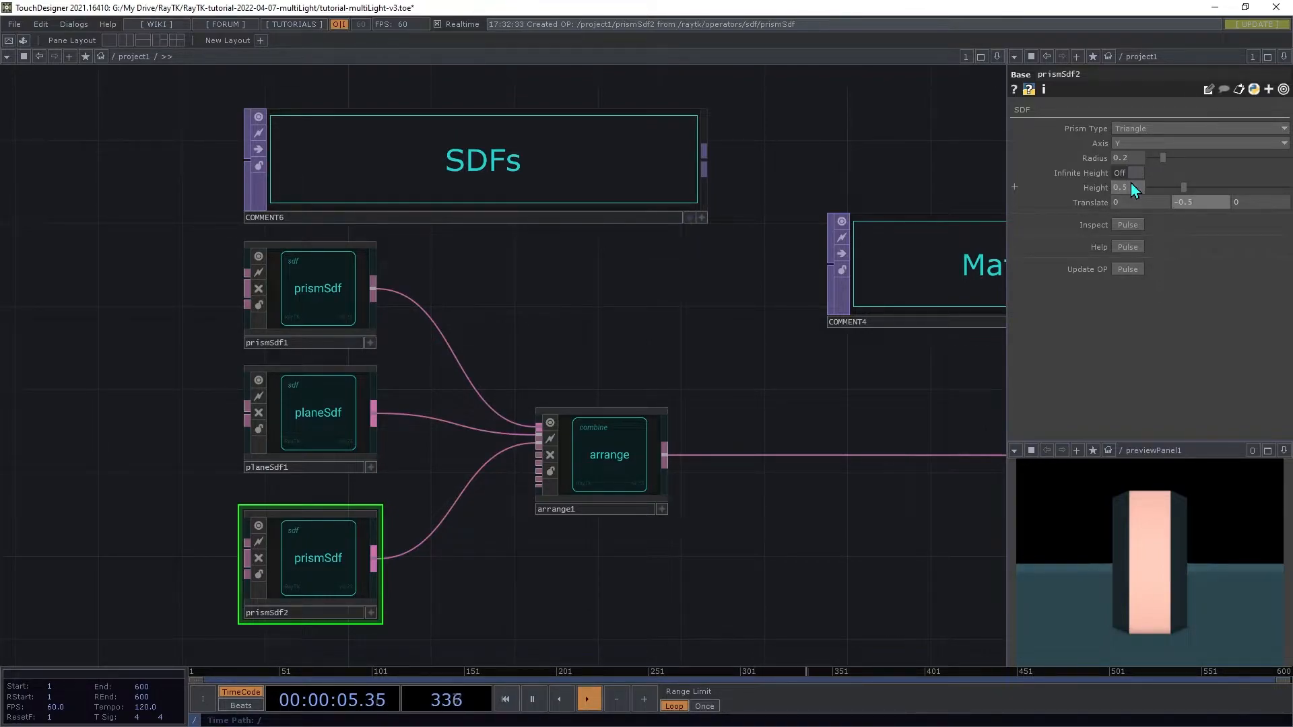
{"action": "key", "text": "Tab"}
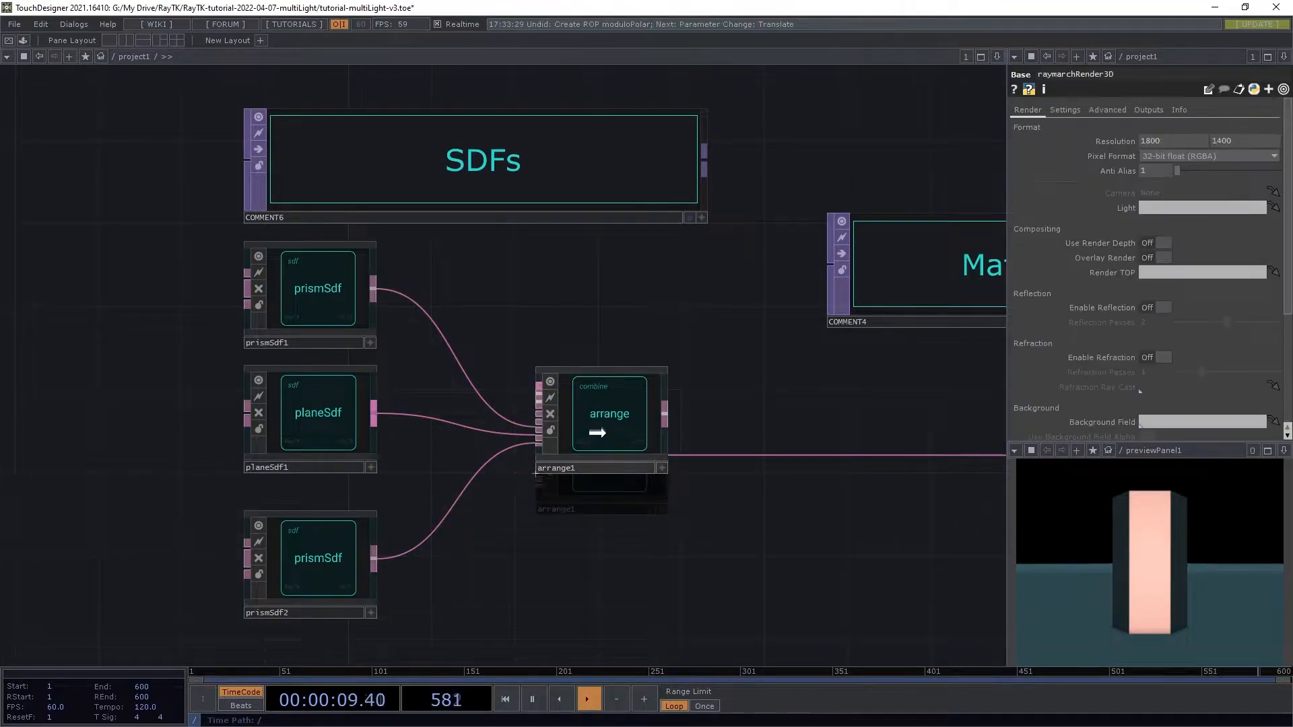
Step: Insert a moduloPolar filter between prismSdf2 and the arrange's third input
{"action": "key", "text": "alt+r"}
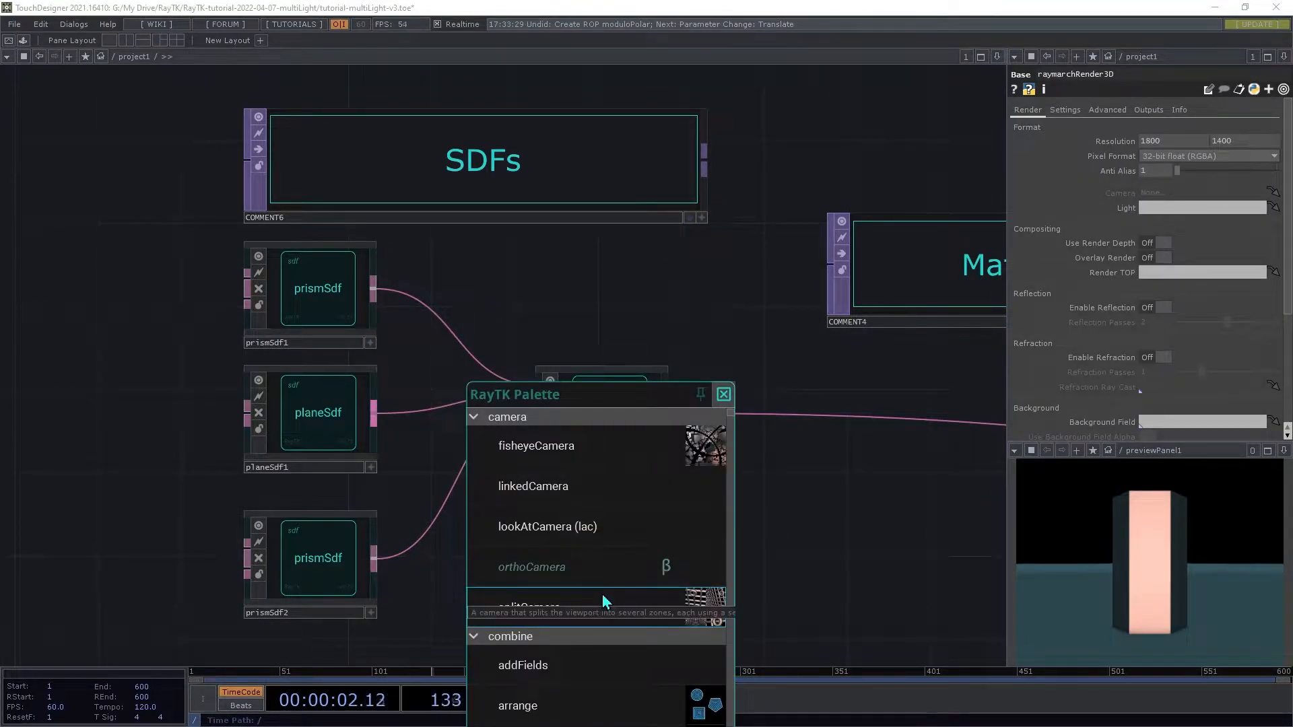
{"action": "scroll", "coordinate": [603, 597], "scroll_direction": "down", "scroll_amount": 10}
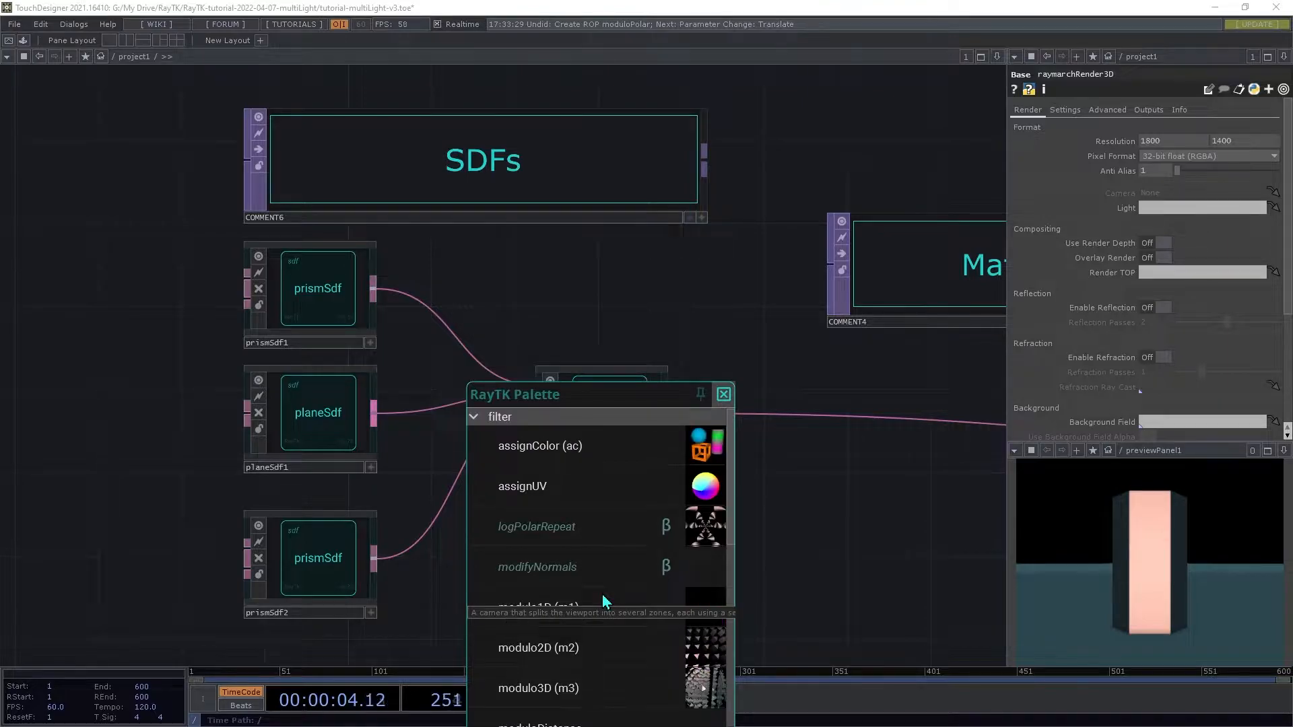
{"action": "type", "text": "mp"}
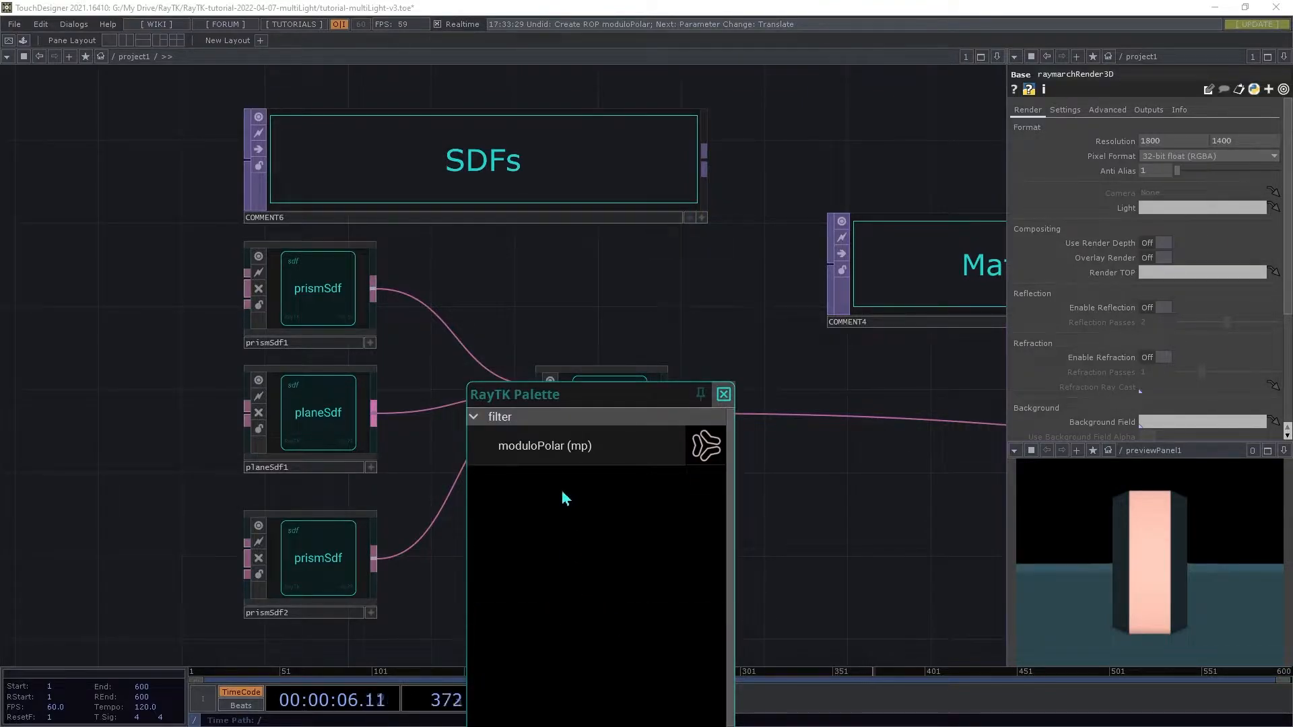
{"action": "left_click", "coordinate": [561, 454]}
{"action": "left_click_drag", "start_coordinate": [498, 347], "coordinate": [441, 533]}
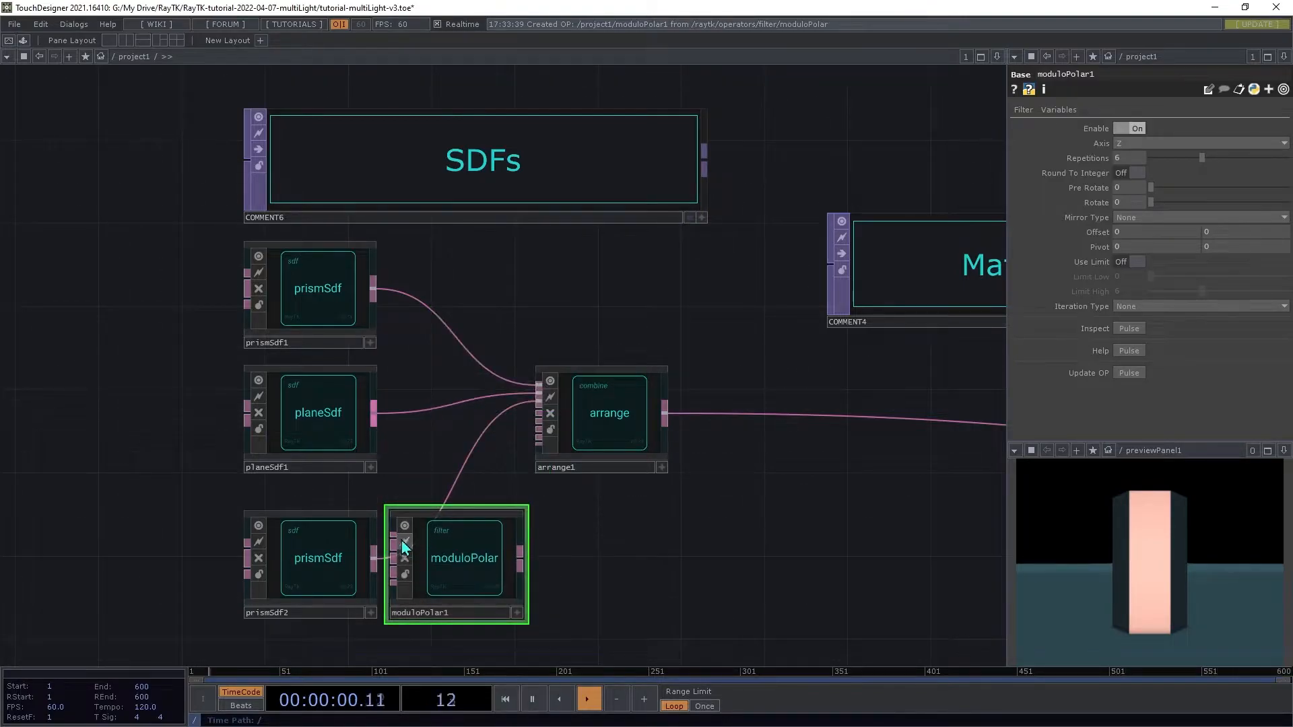
{"action": "left_click", "coordinate": [521, 557]}
{"action": "left_click", "coordinate": [514, 437]}
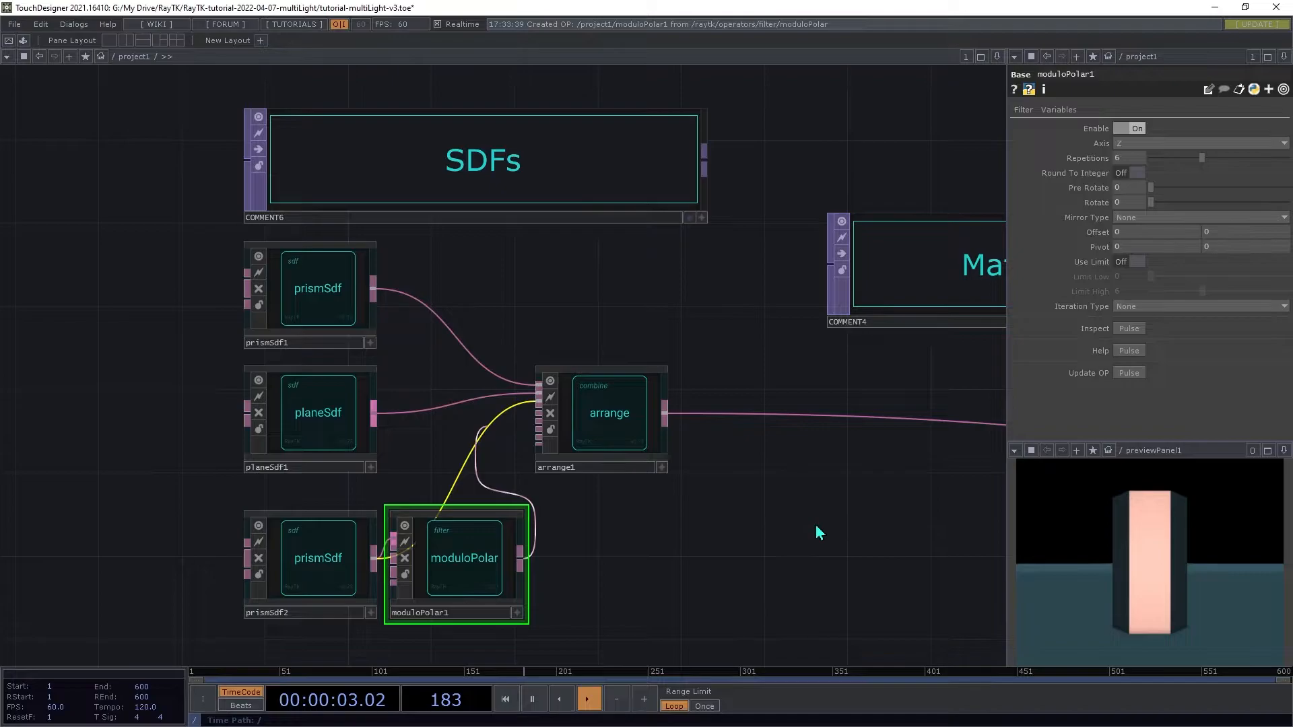
Step: Set the moduloPolar axis to Y
{"action": "left_click", "coordinate": [1186, 143]}
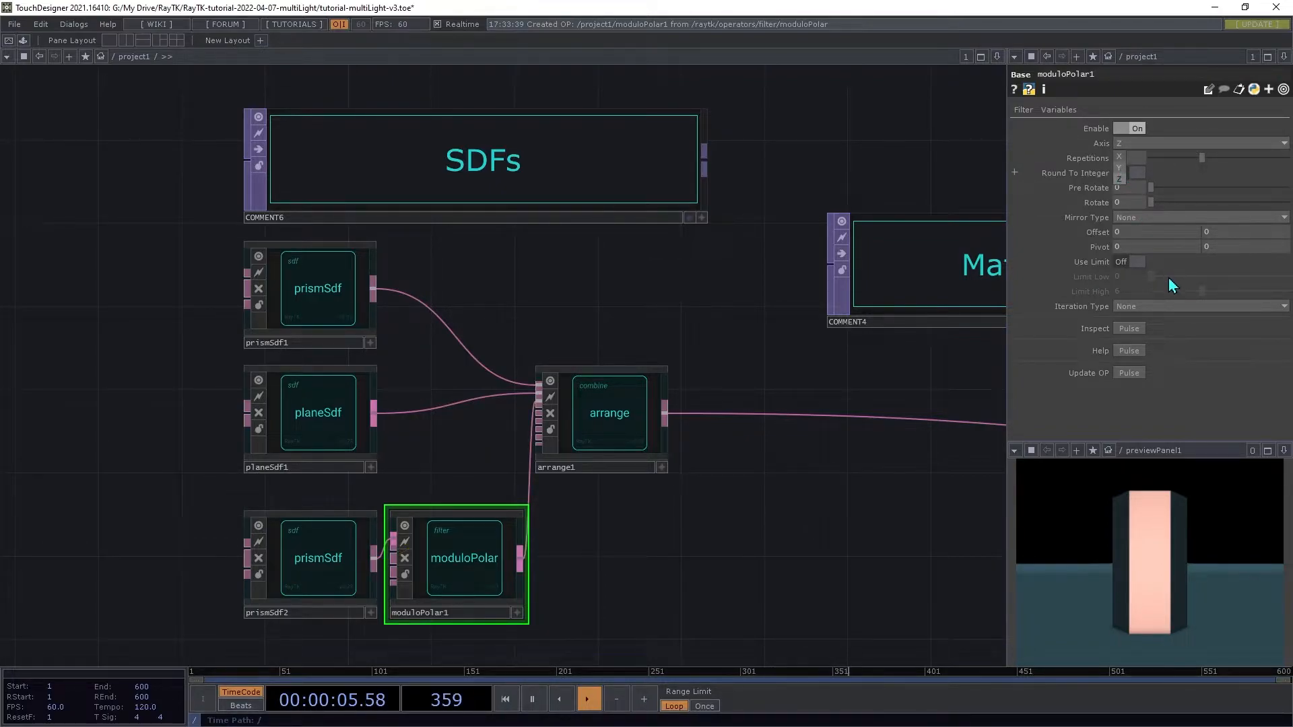
{"action": "left_click", "coordinate": [1119, 168]}
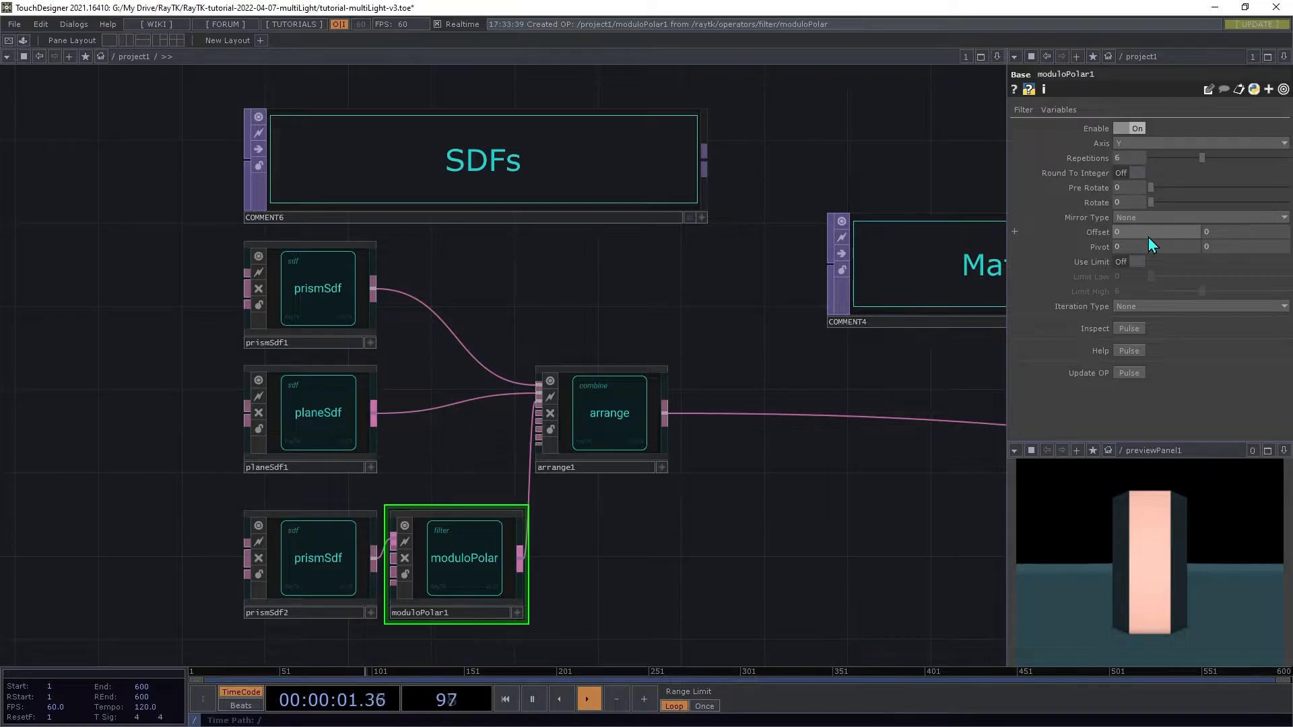
Step: Set the moduloPolar offset to 2
{"action": "middle_click_drag", "start_coordinate": [1149, 237], "coordinate": [1147, 214]}
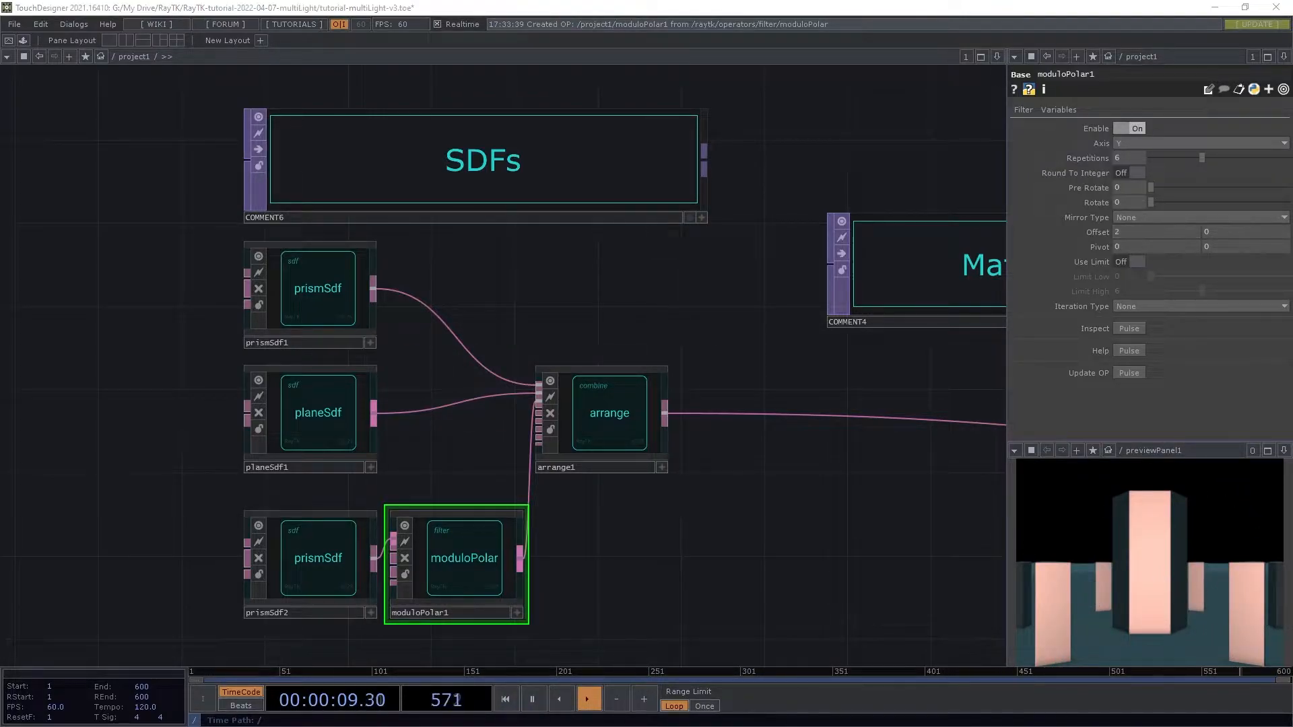
{"action": "key", "text": "h"}
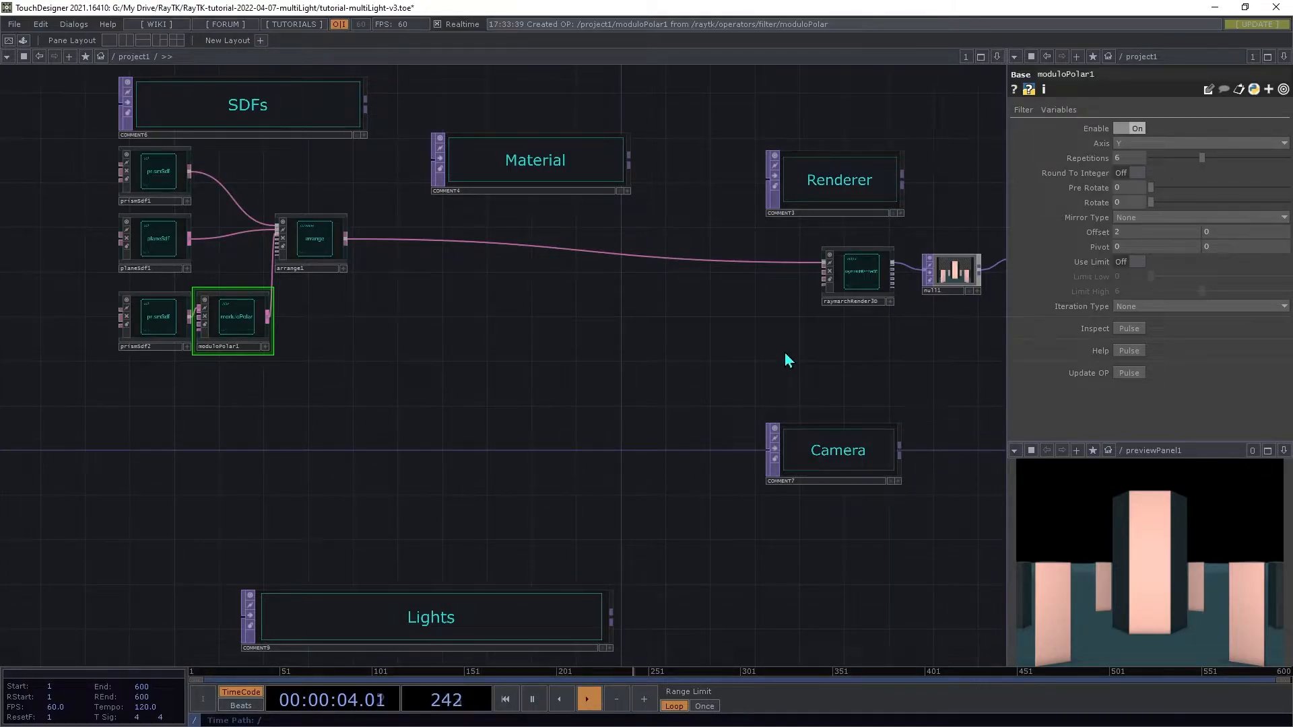
Step: Add a look-at camera to the raymarch renderer
{"action": "left_click_drag", "start_coordinate": [784, 350], "coordinate": [869, 250]}
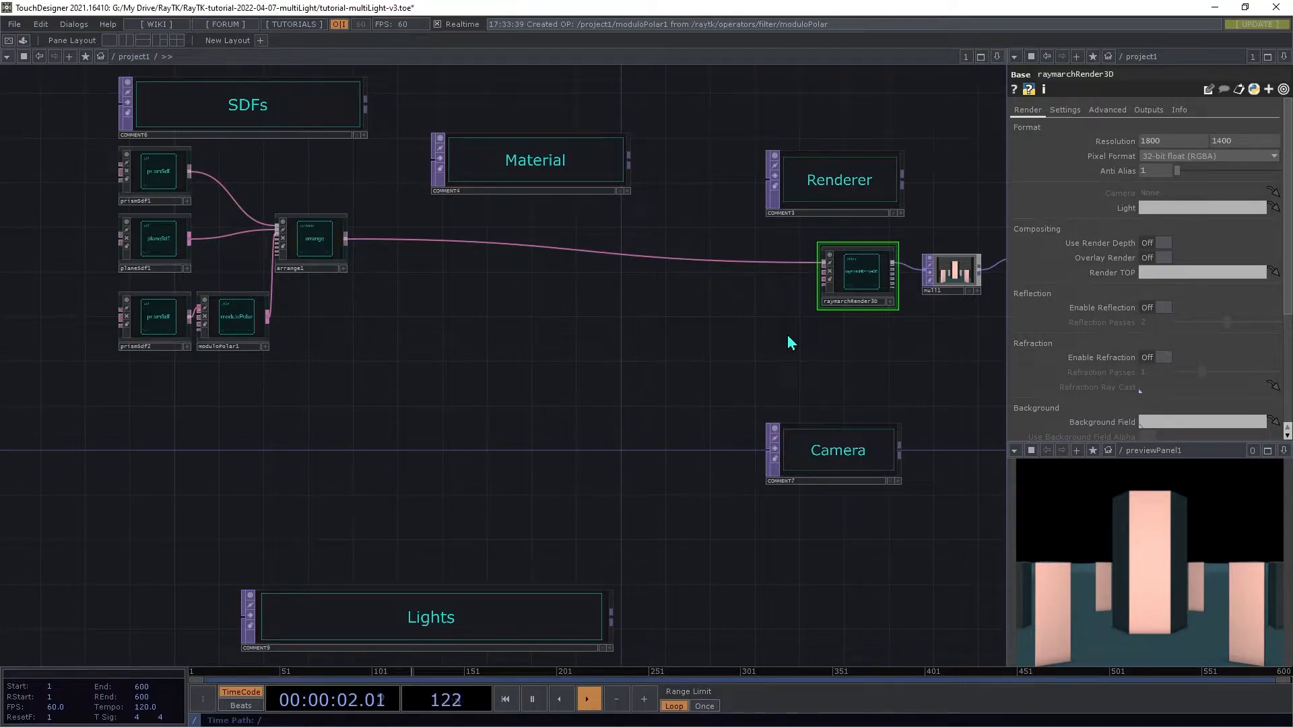
{"action": "key", "text": "alt+e"}
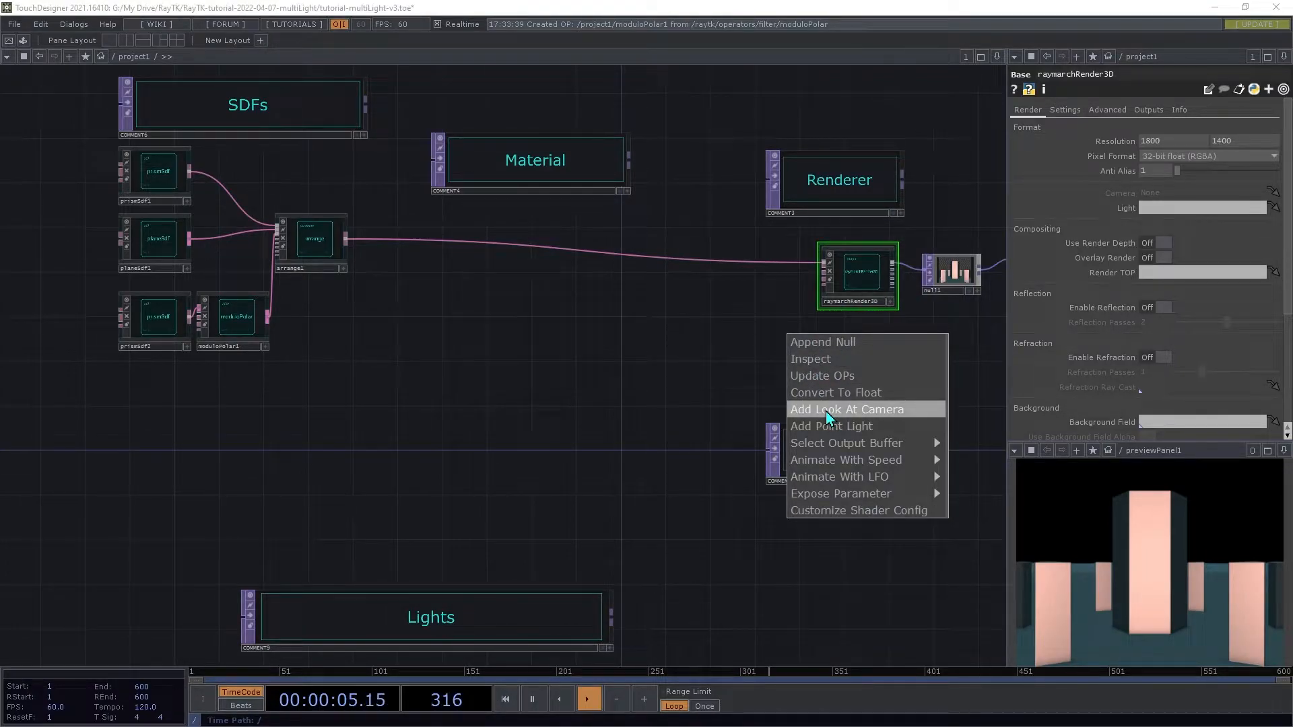
{"action": "left_click", "coordinate": [870, 403]}
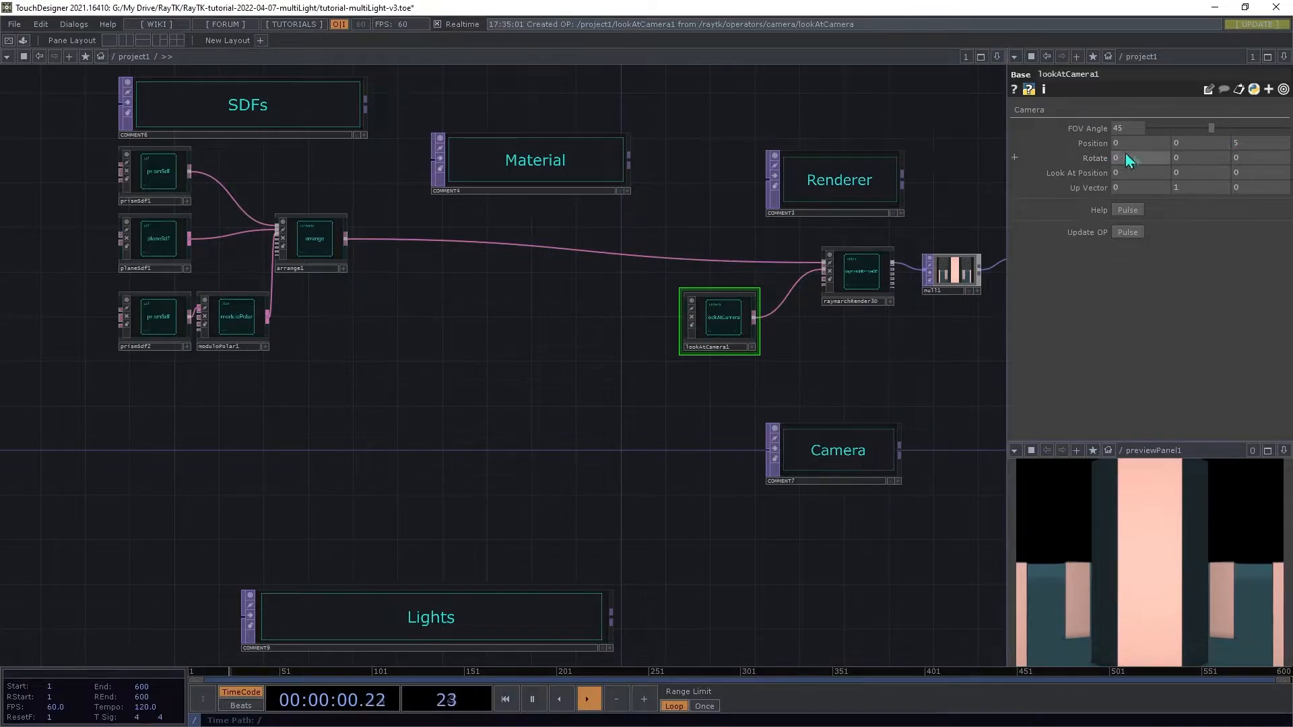
Step: Set the look-at camera's position Y to 4
{"action": "type", "text": "4"}
{"action": "key", "text": "Tab"}
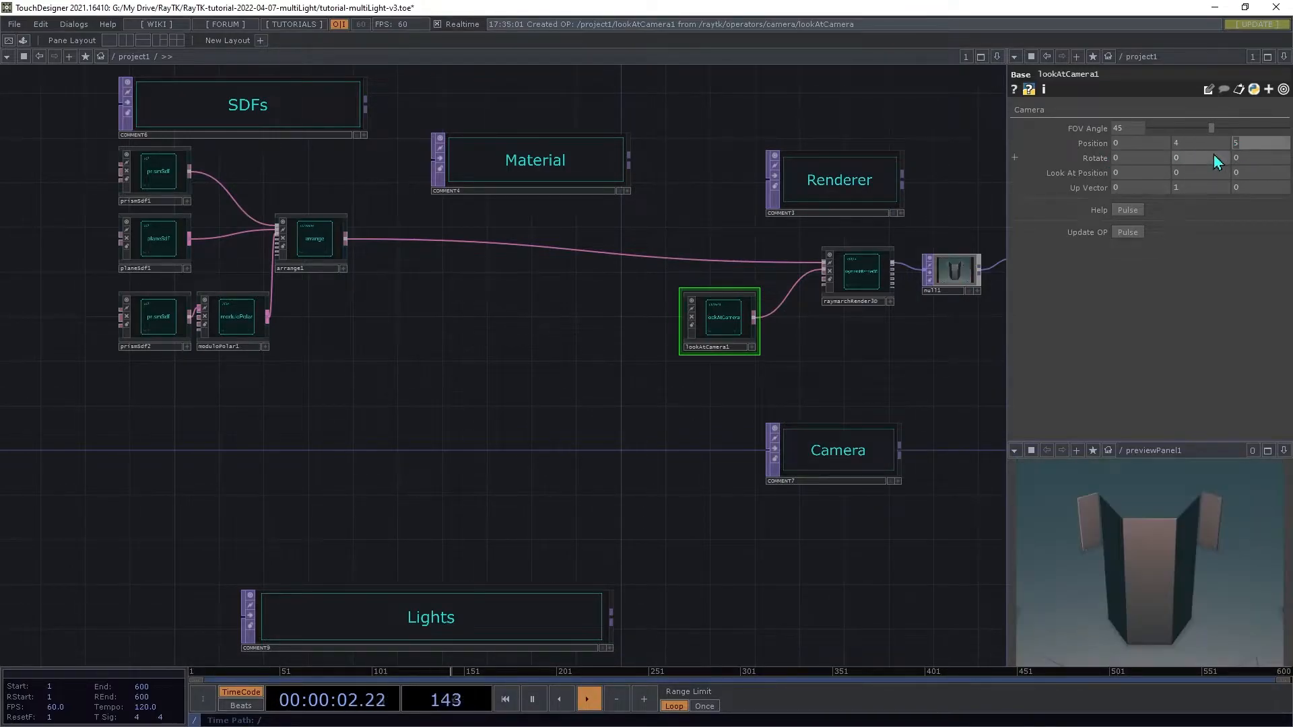
{"action": "left_click", "coordinate": [1145, 127]}
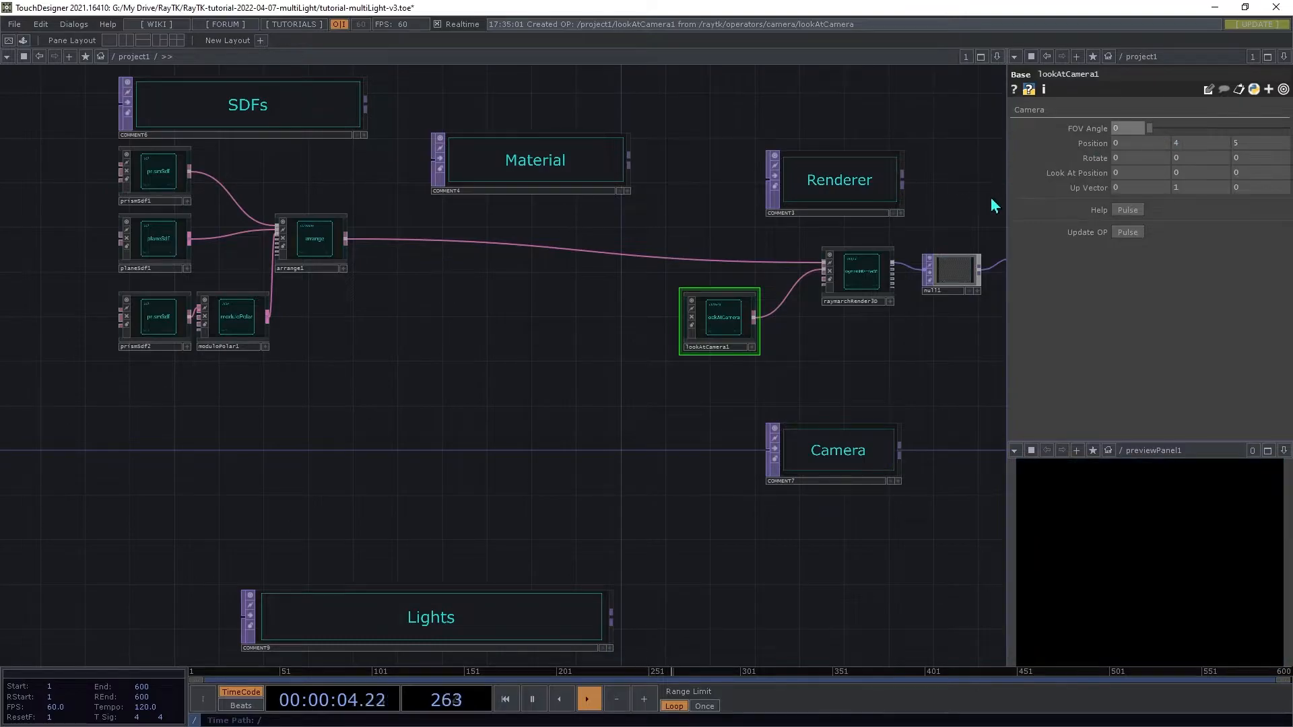
{"action": "key", "text": "ctrl+z"}
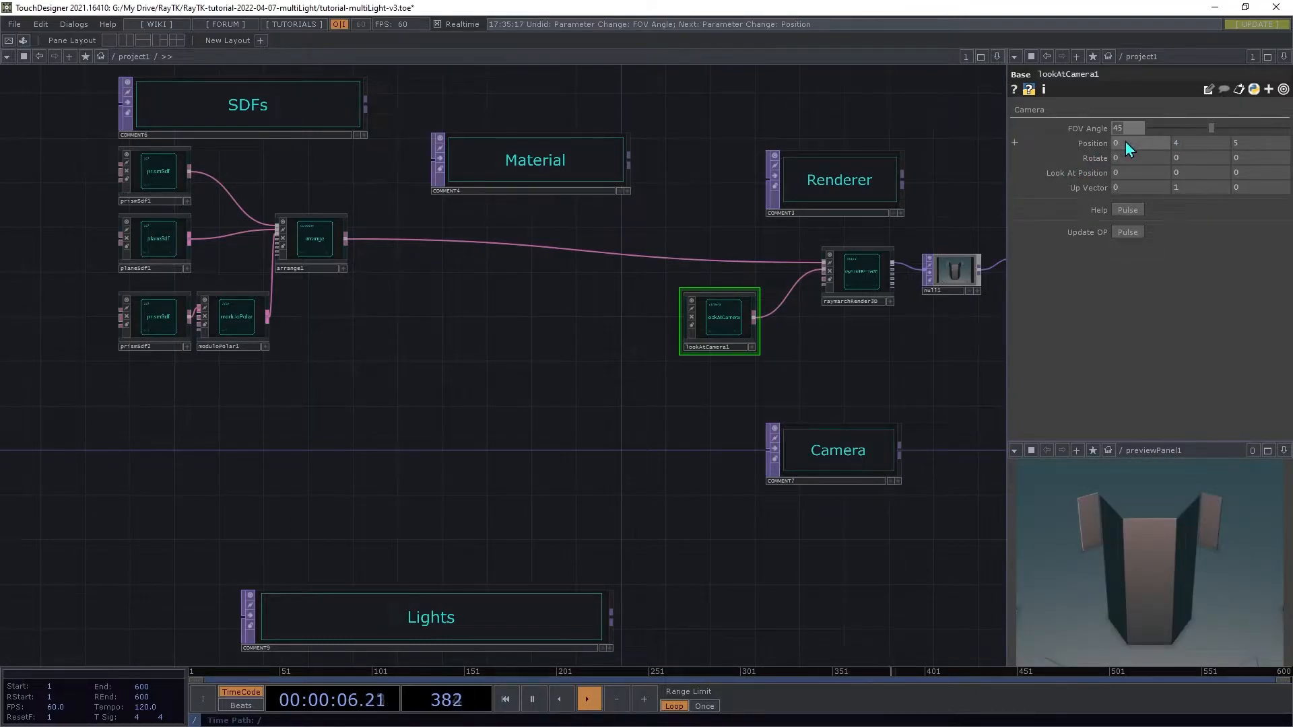
Step: Set the camera's FOV angle to 75 and its look-at position Z to 1
{"action": "type", "text": "75"}
{"action": "key", "text": "Return"}
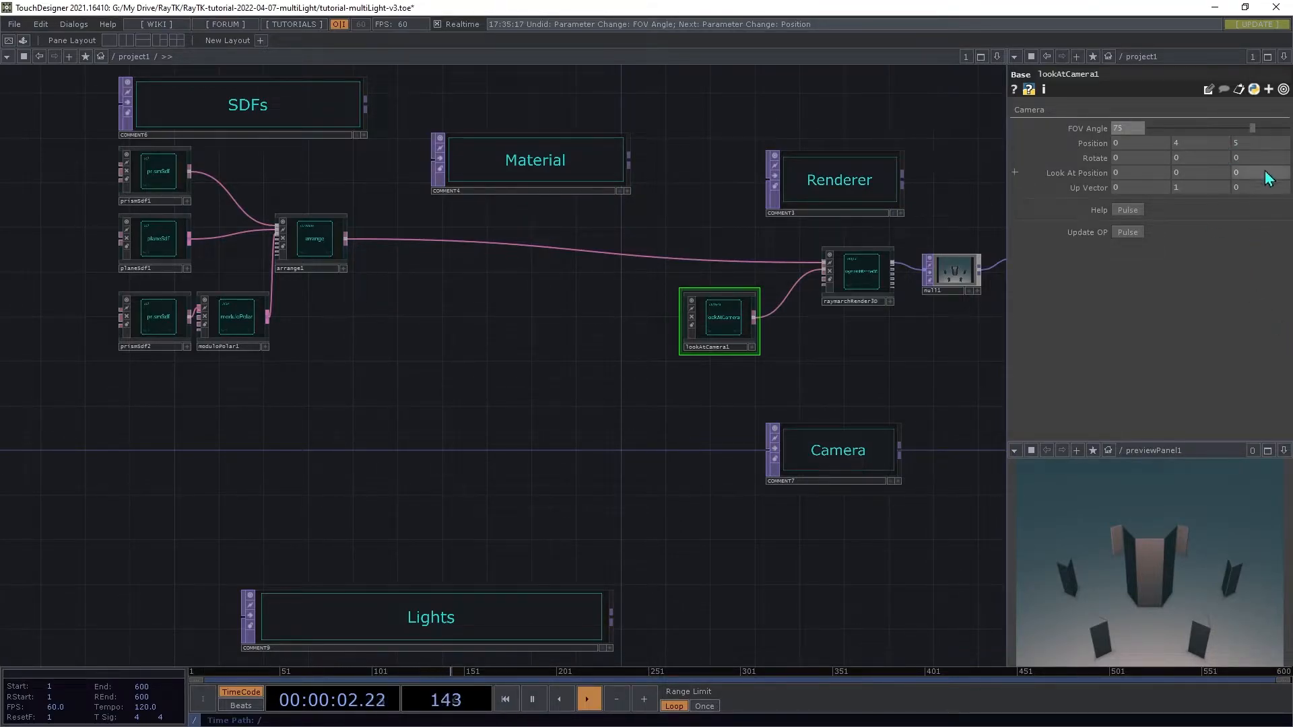
{"action": "left_click_drag", "start_coordinate": [1264, 177], "coordinate": [1263, 154]}
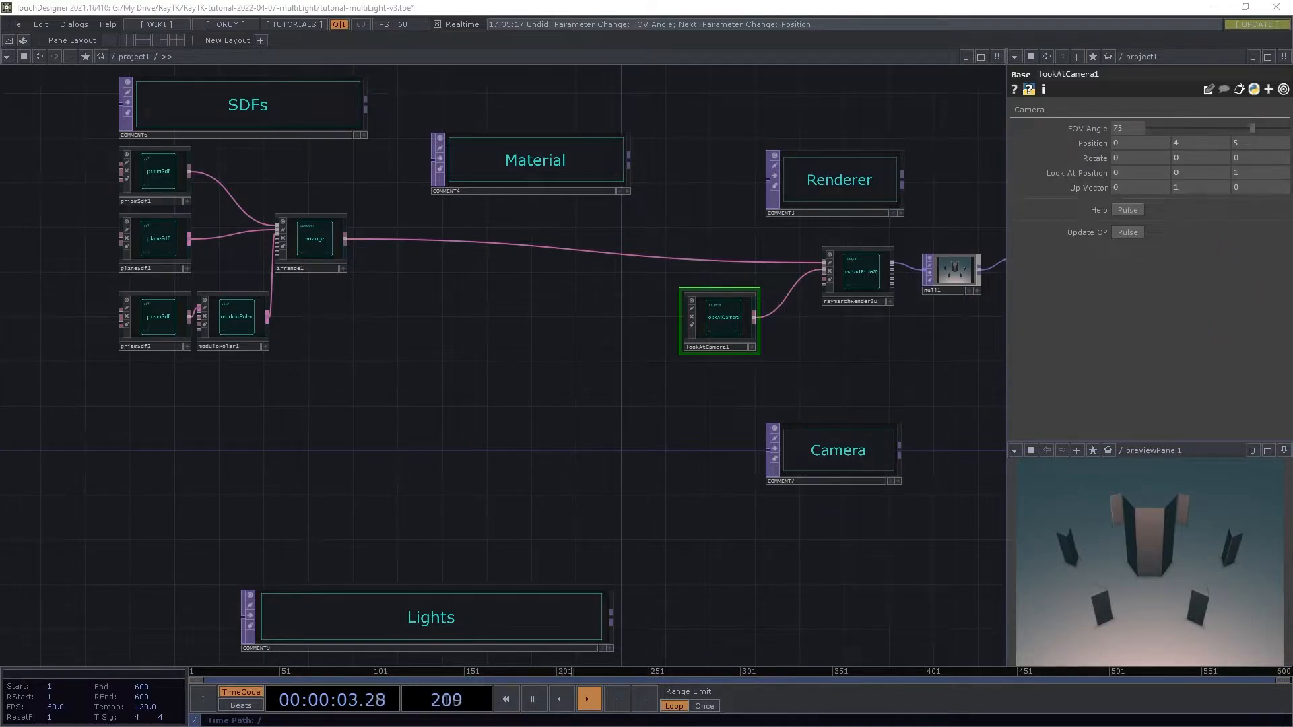
Step: Create a modularMat operator from the RayTK palette near the Material section
{"action": "scroll", "coordinate": [478, 202], "scroll_direction": "up", "scroll_amount": 3}
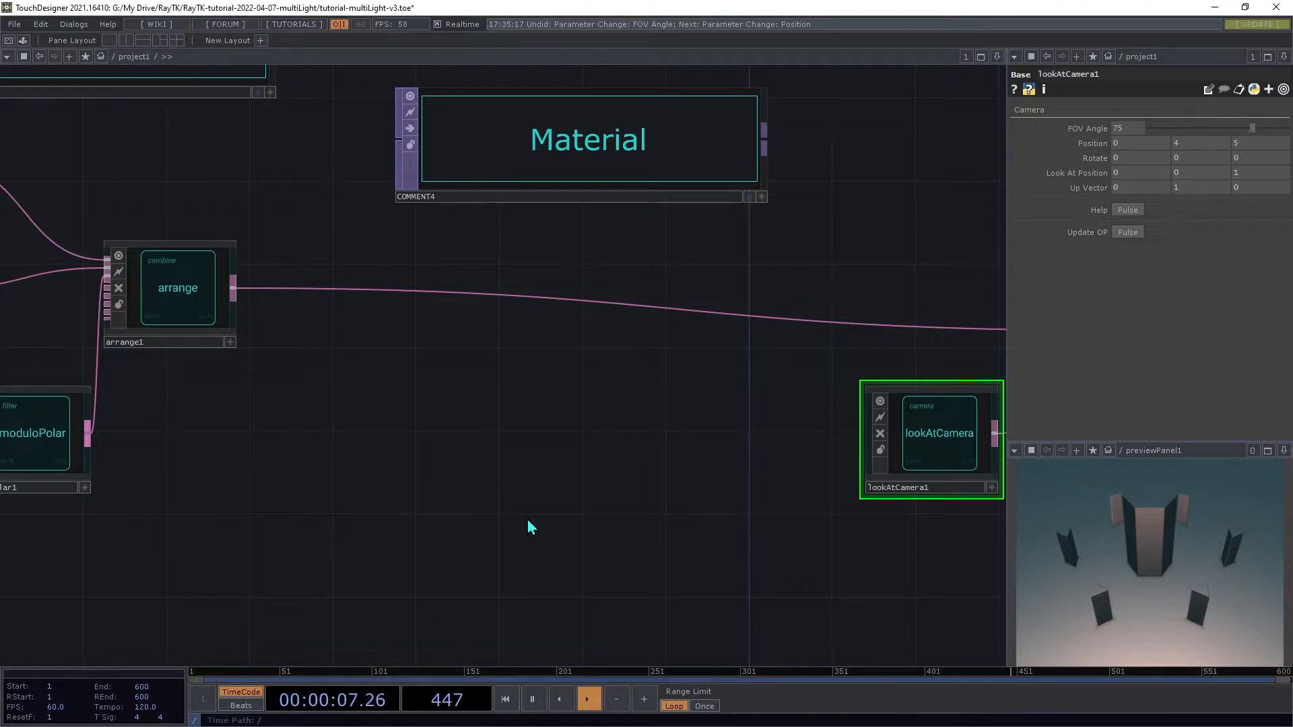
{"action": "key", "text": "alt+r"}
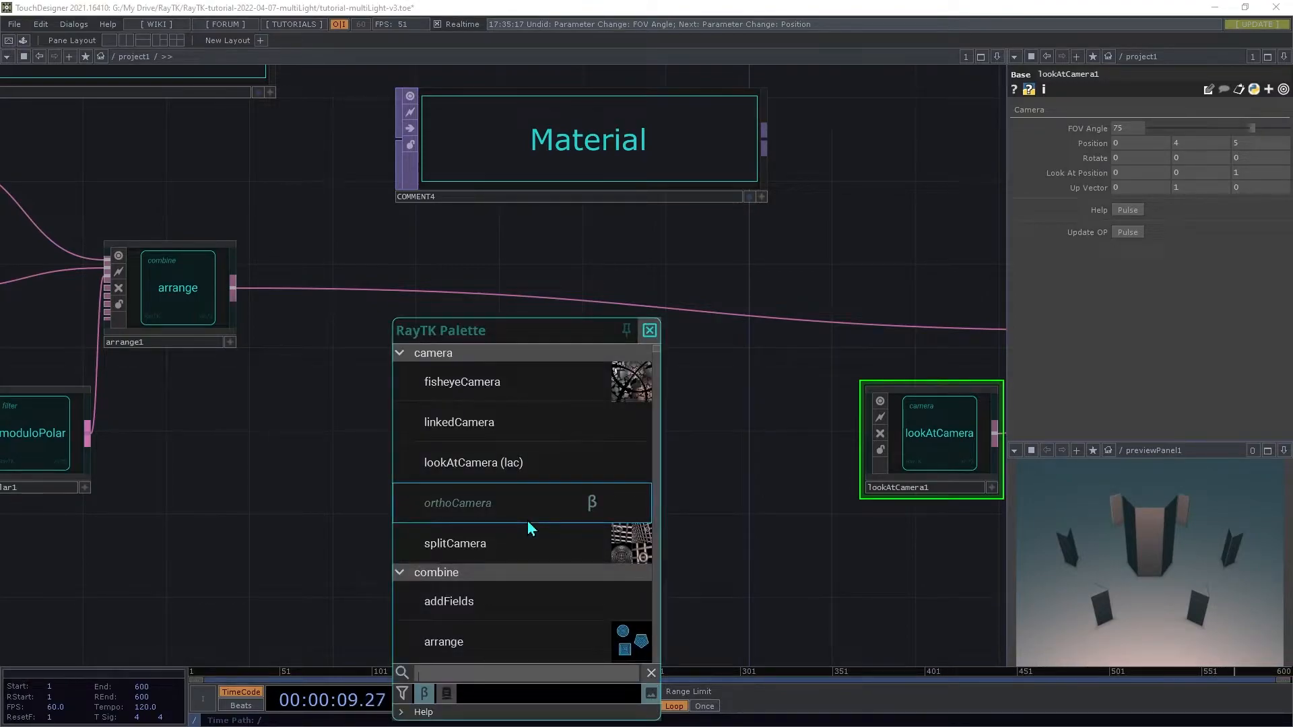
{"action": "type", "text": "modular"}
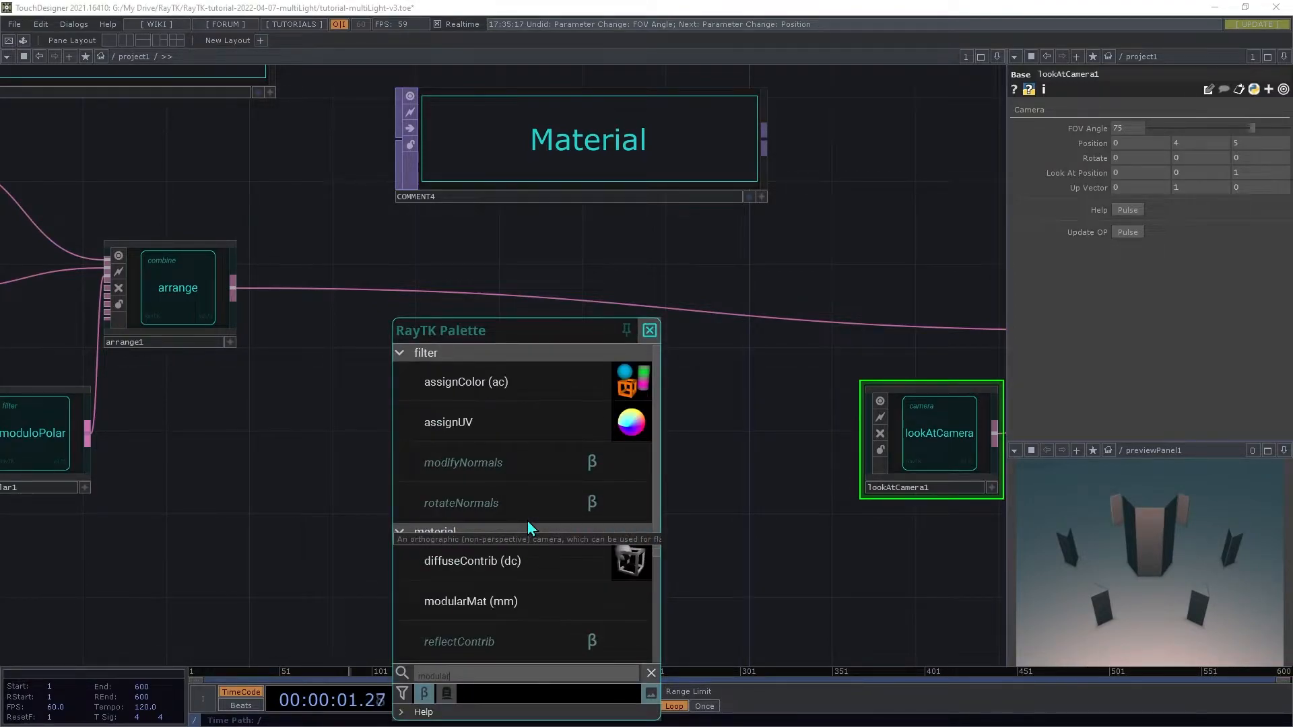
{"action": "type", "text": "mat"}
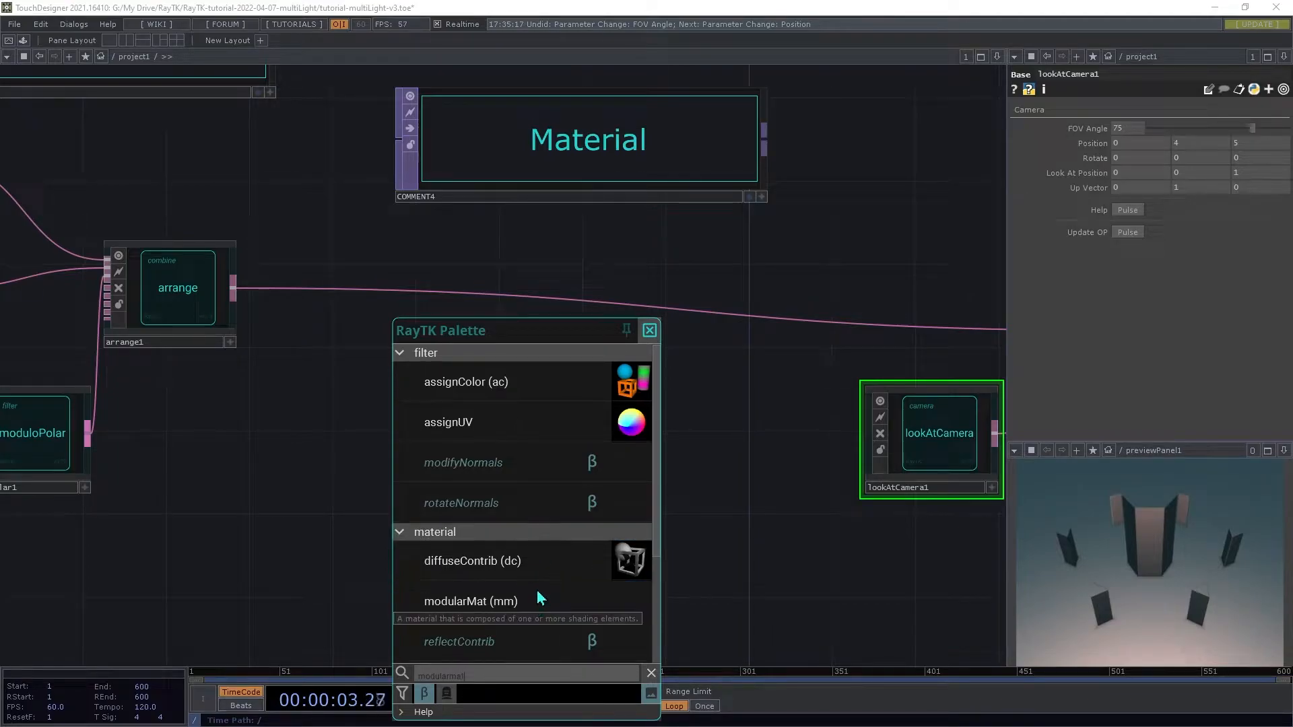
{"action": "left_click", "coordinate": [506, 512]}
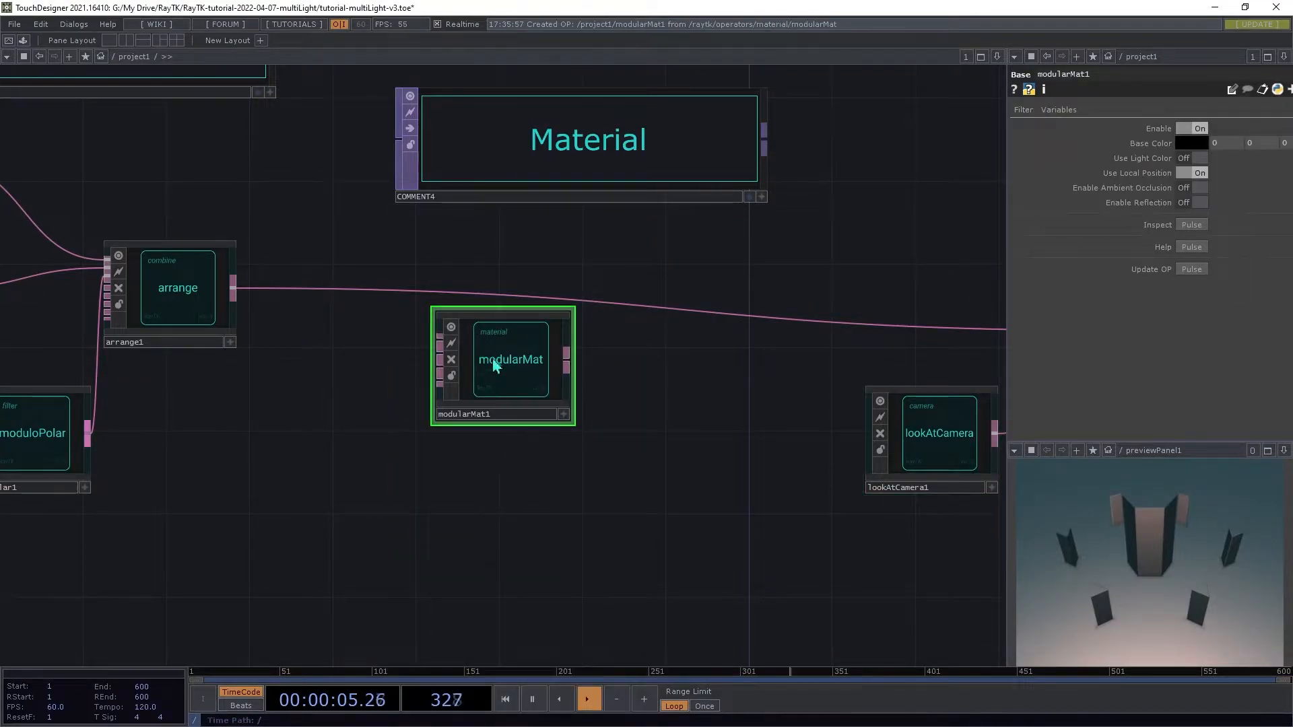
Step: Insert the modularMat between the arrange output and the raymarch renderer
{"action": "left_click_drag", "start_coordinate": [438, 342], "coordinate": [233, 288]}
{"action": "left_click_drag", "start_coordinate": [568, 363], "coordinate": [684, 311]}
{"action": "left_click_drag", "start_coordinate": [490, 369], "coordinate": [526, 318]}
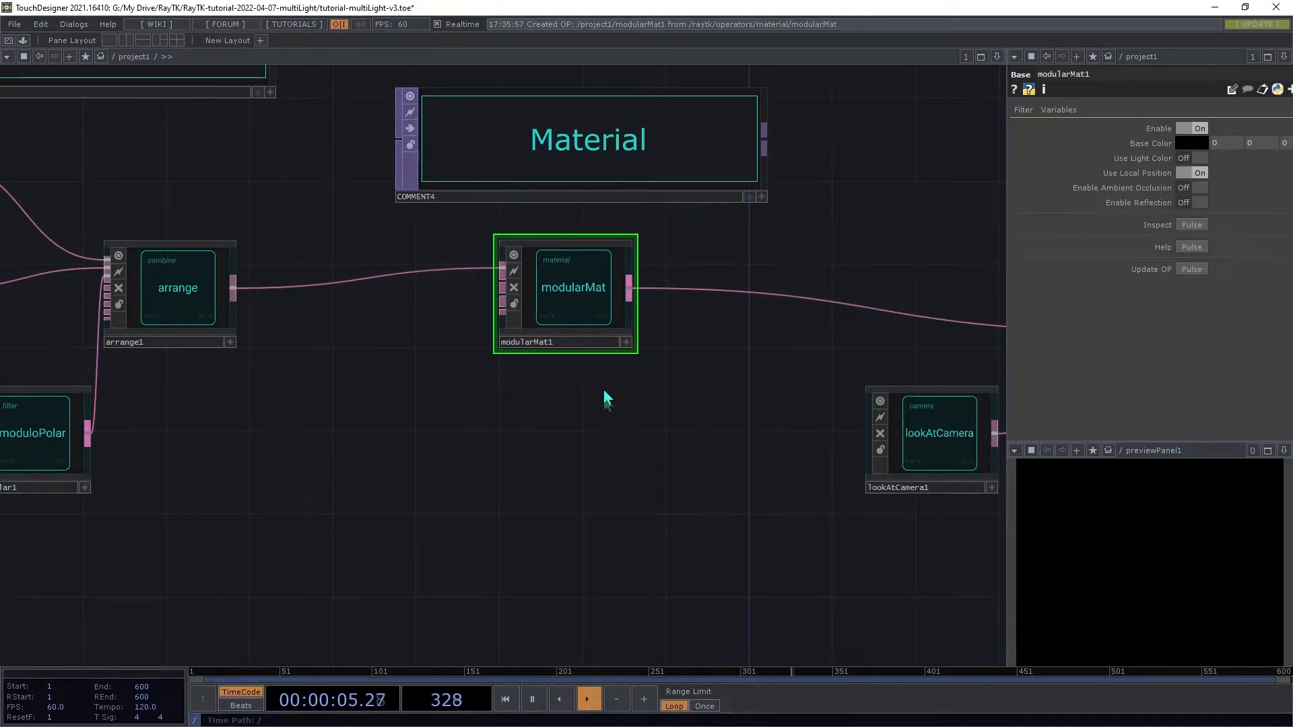
Step: Add a diffuse contribution to the modular material
{"action": "right_click", "coordinate": [526, 455]}
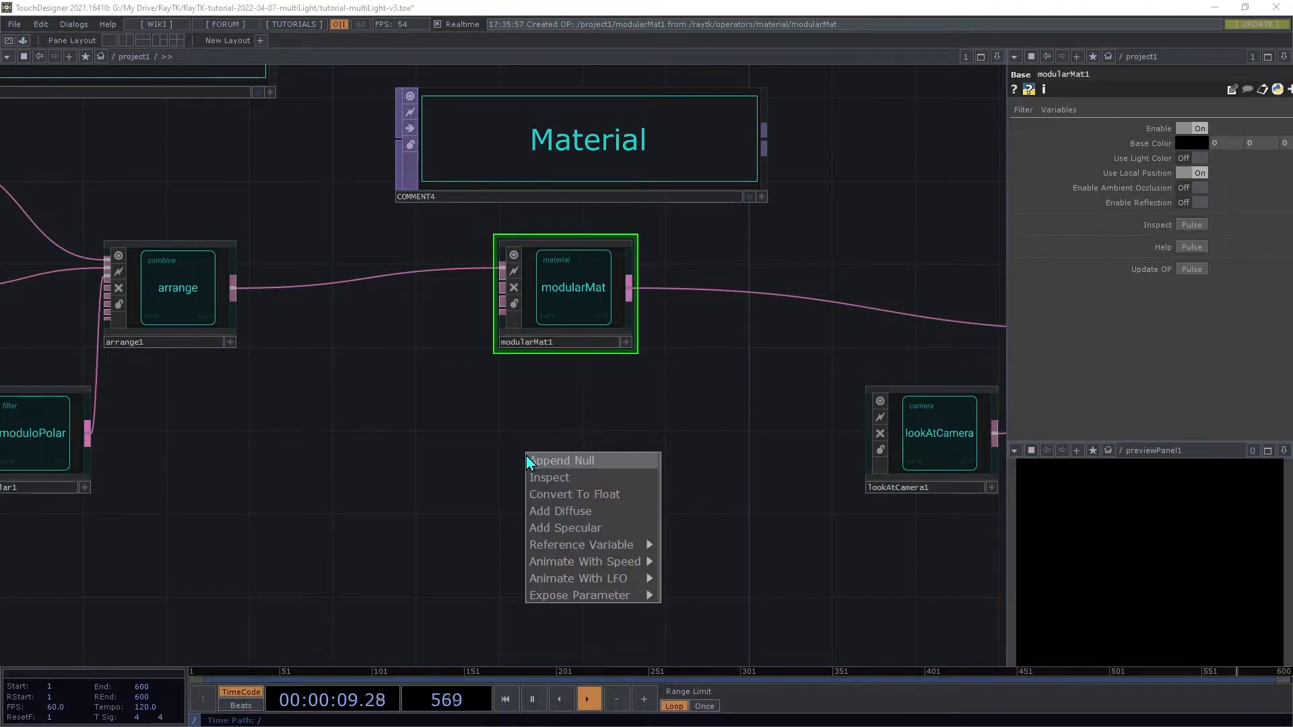
{"action": "left_click", "coordinate": [564, 513]}
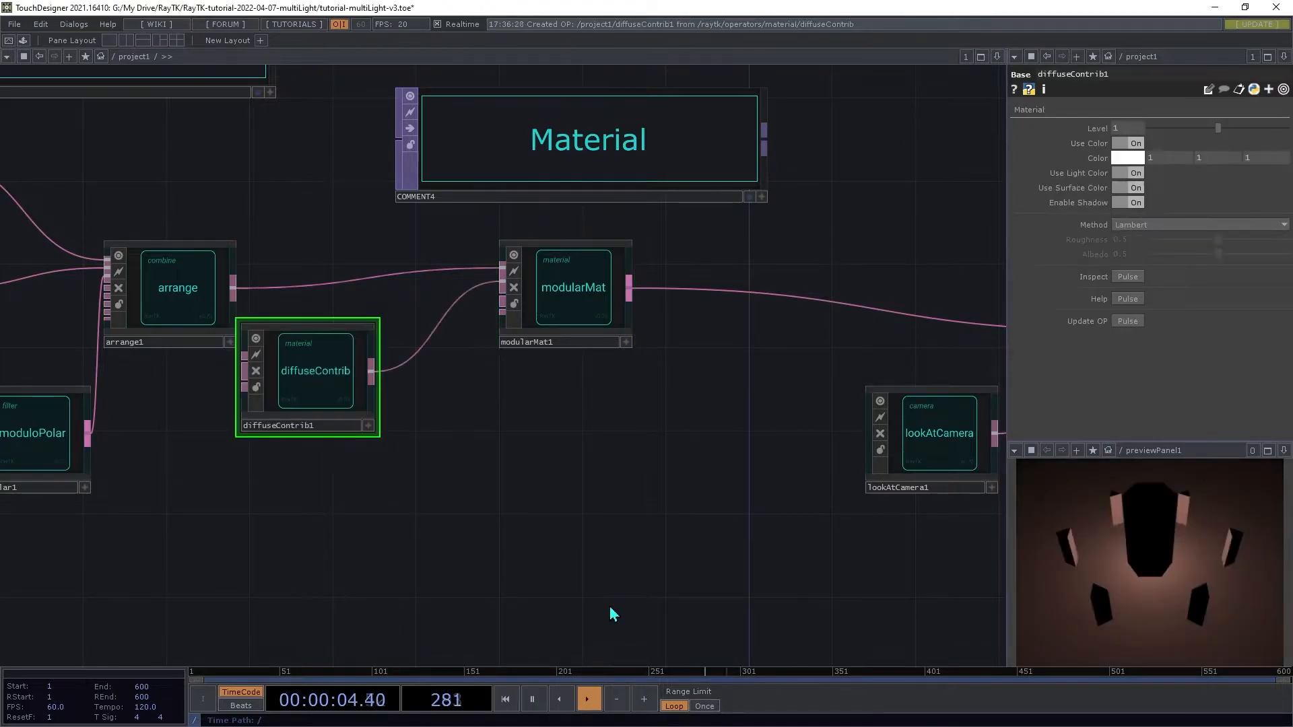
{"action": "left_click_drag", "start_coordinate": [321, 407], "coordinate": [392, 428]}
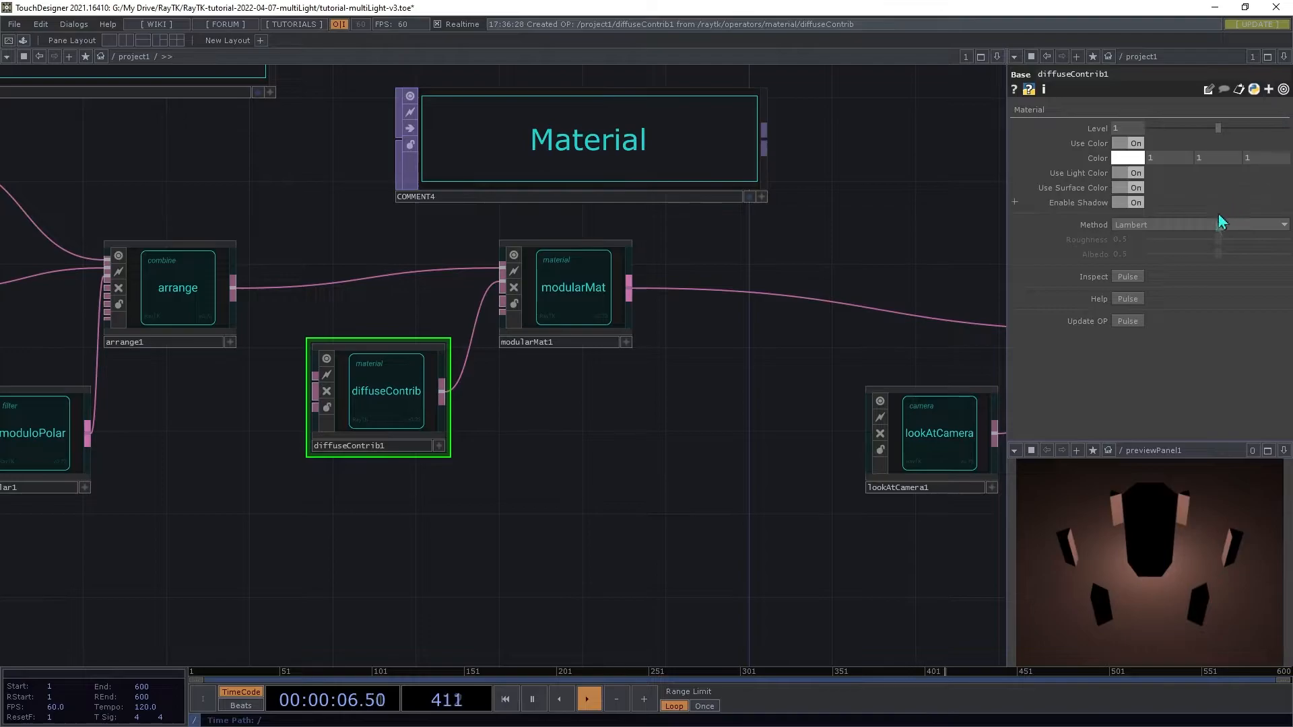
Step: Set the diffuse contribution's method to Oren-Nayar and its roughness to 1
{"action": "left_click", "coordinate": [1161, 225]}
{"action": "left_click", "coordinate": [1150, 239]}
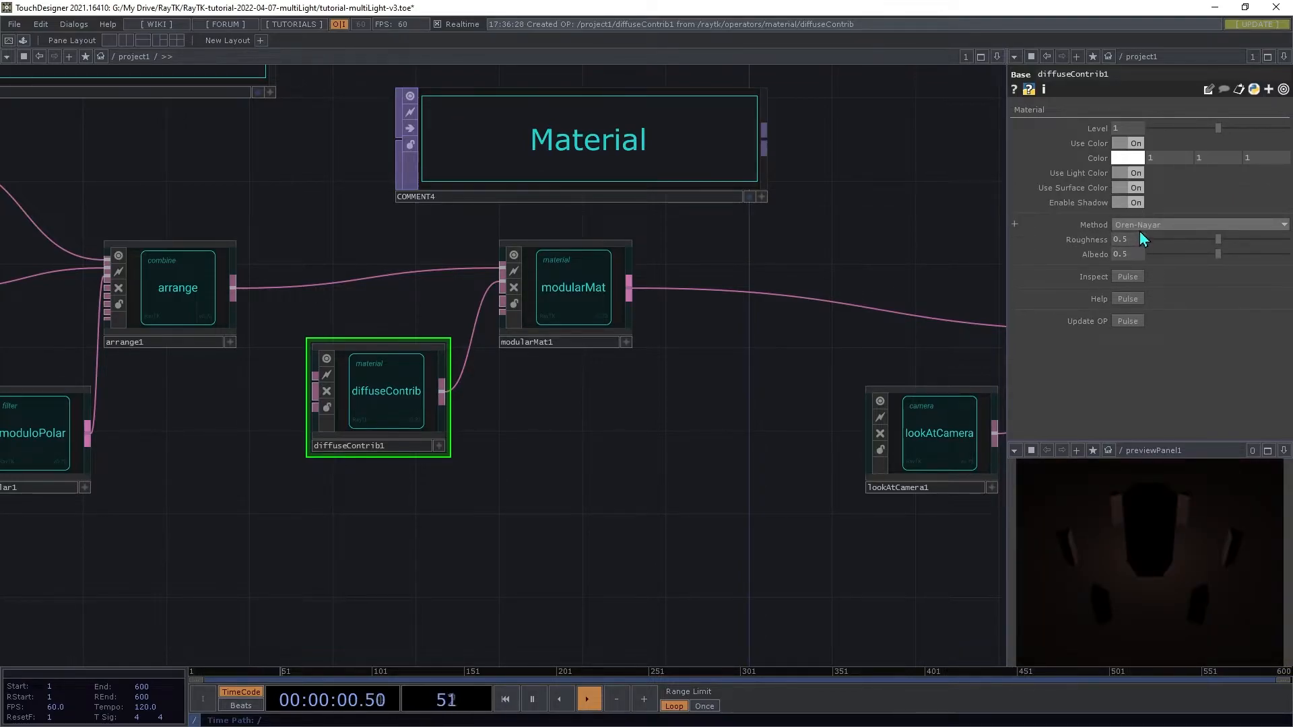
{"action": "type", "text": "1"}
{"action": "key", "text": "Tab"}
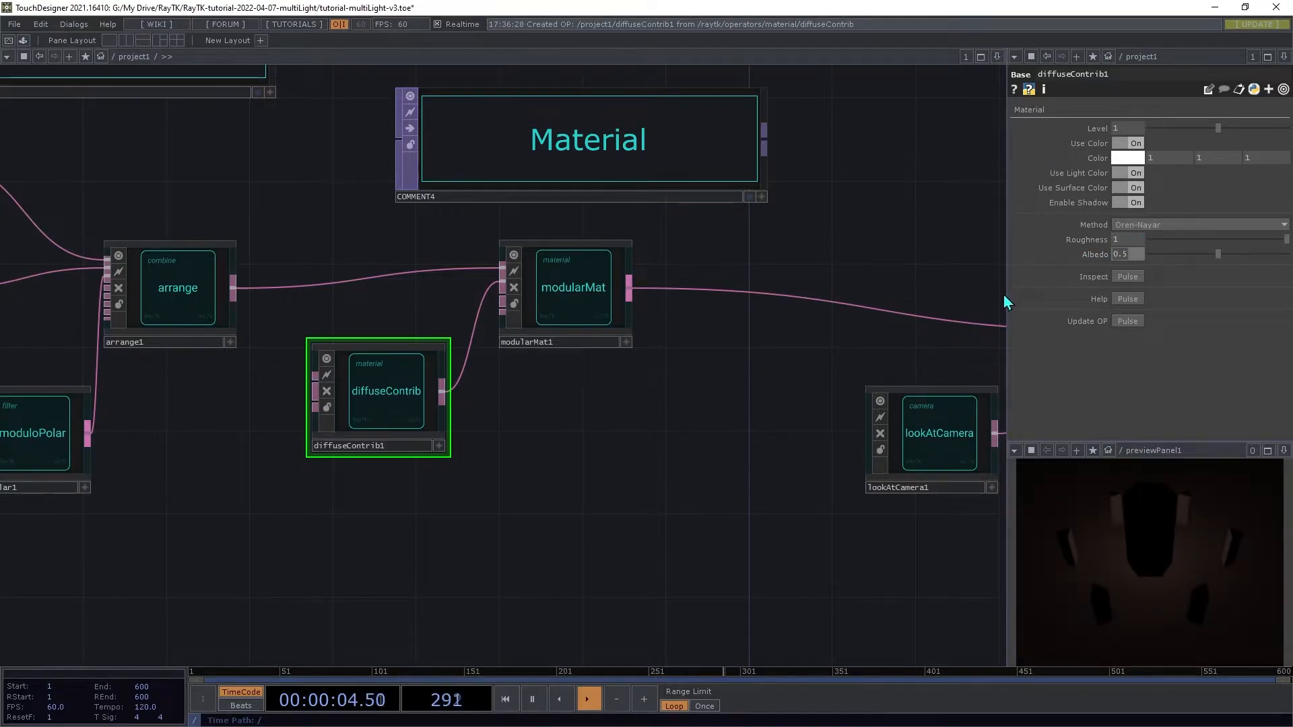
Step: Add a specular contribution to the modular material and place it below the diffuse one
{"action": "left_click_drag", "start_coordinate": [412, 397], "coordinate": [401, 371]}
{"action": "left_click", "coordinate": [583, 297]}
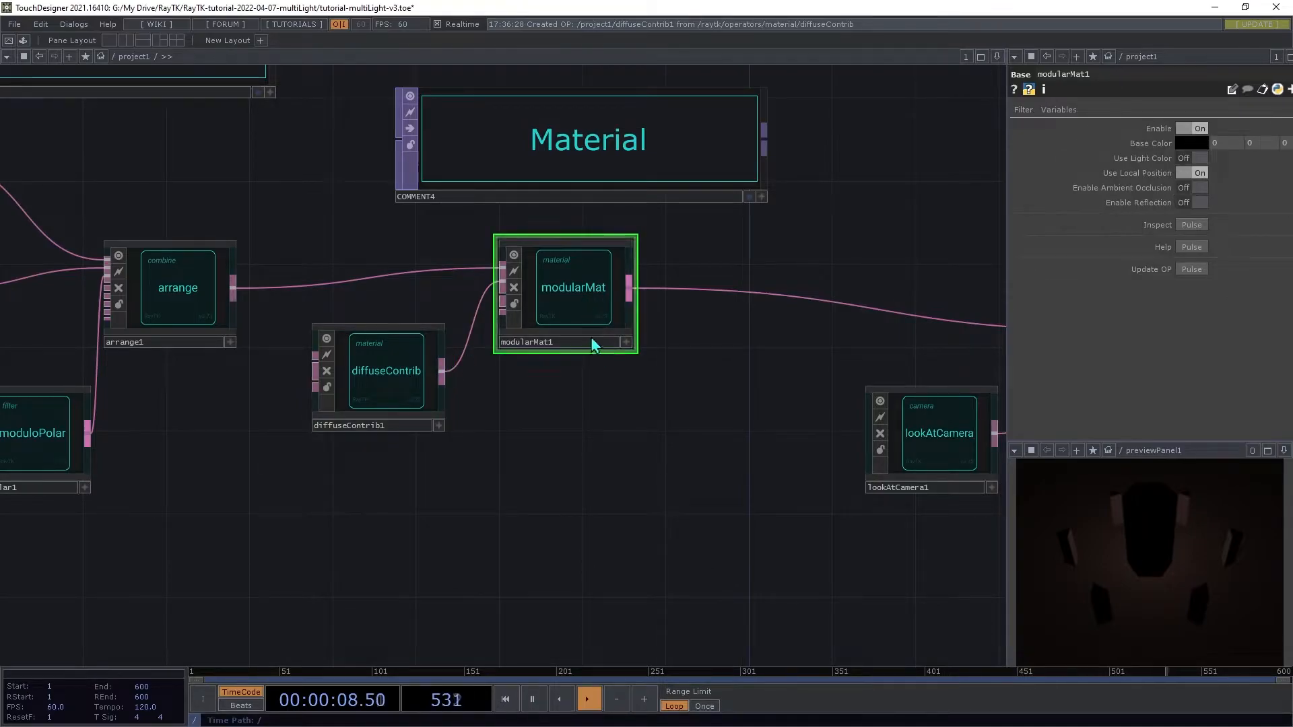
{"action": "right_click", "coordinate": [643, 442]}
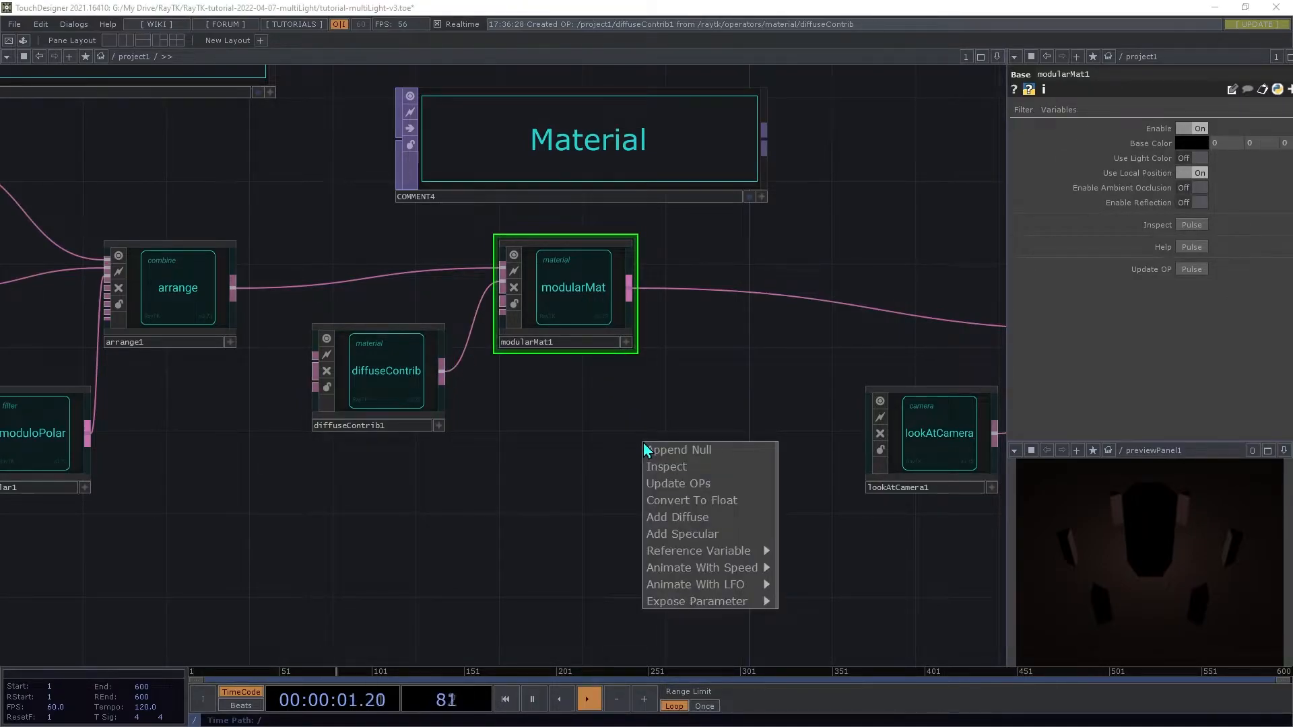
{"action": "left_click", "coordinate": [701, 546]}
{"action": "left_click_drag", "start_coordinate": [336, 385], "coordinate": [400, 539]}
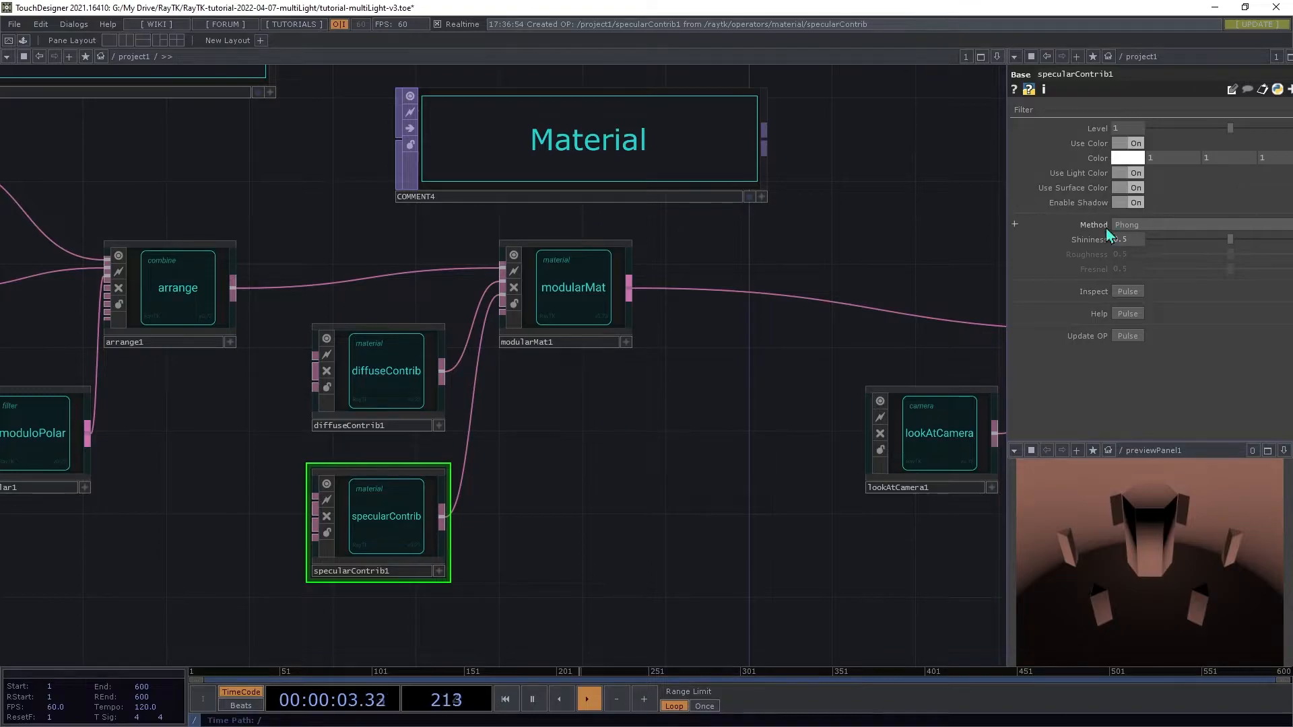
Step: Set the specular contribution's method to GGX
{"action": "left_click", "coordinate": [1133, 225]}
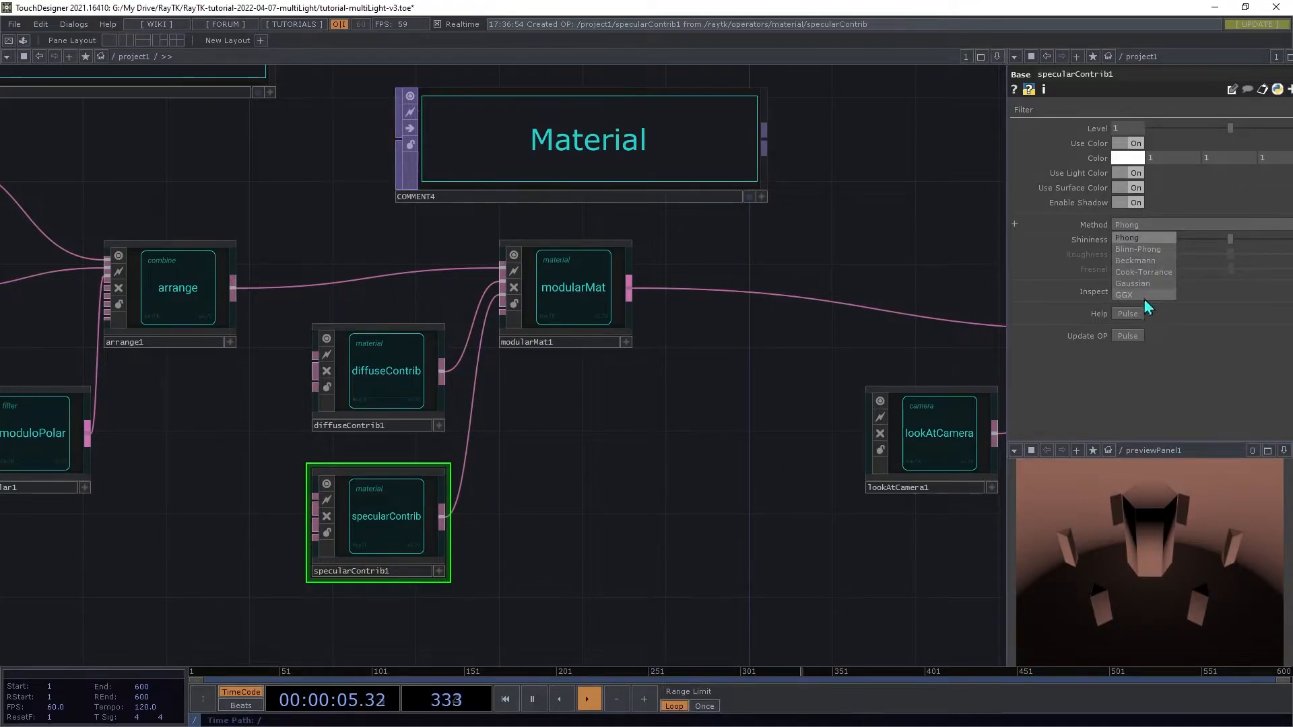
{"action": "left_click", "coordinate": [1123, 295]}
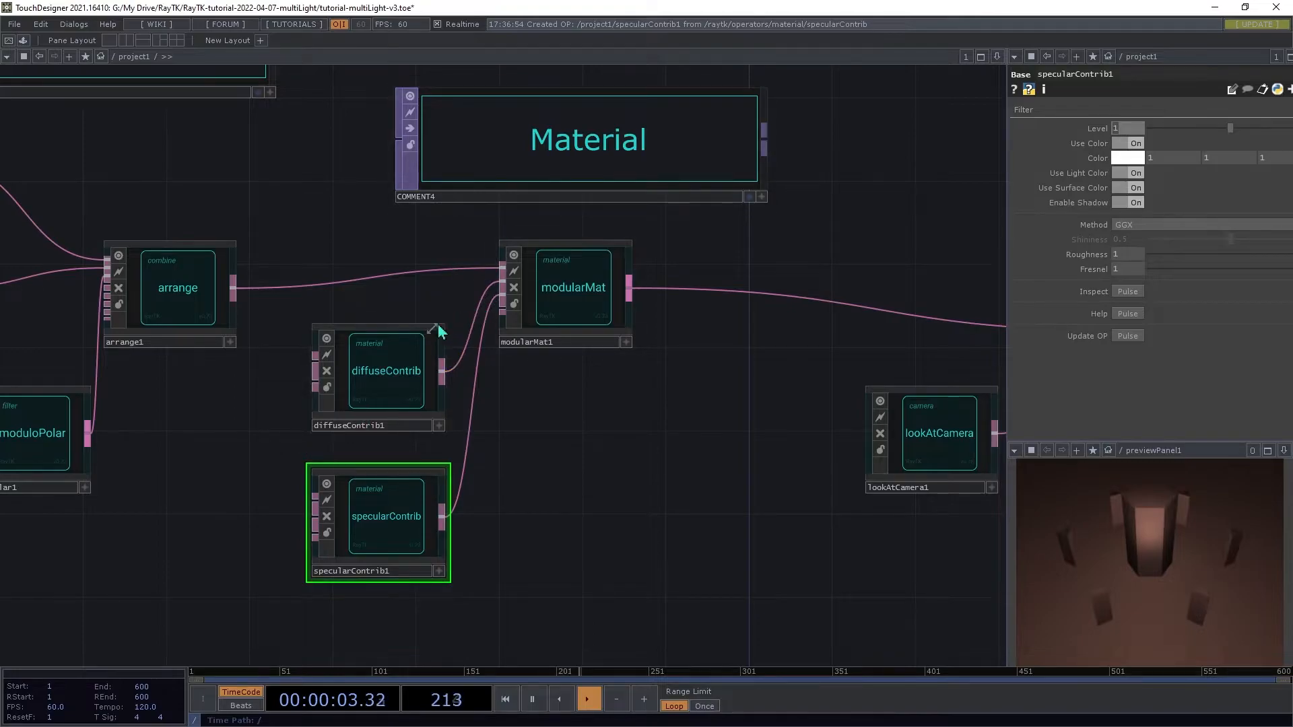
{"action": "left_click", "coordinate": [414, 370]}
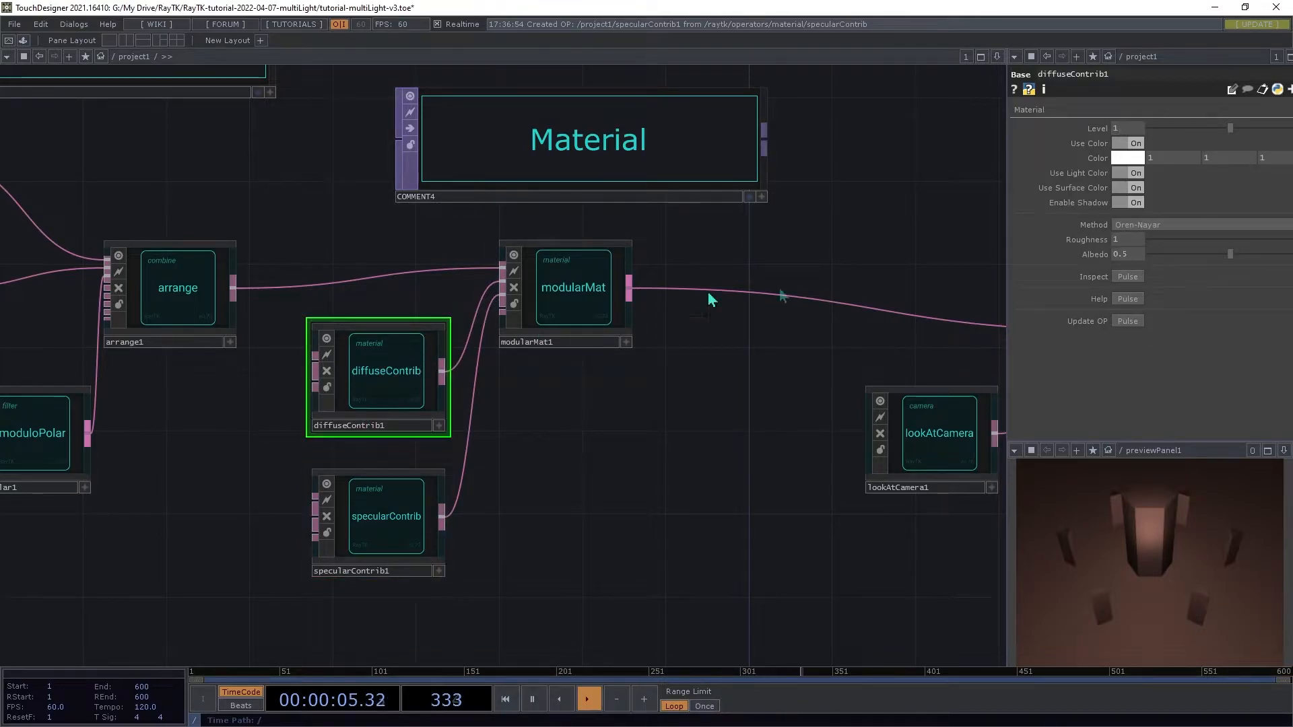
{"action": "left_click", "coordinate": [385, 527]}
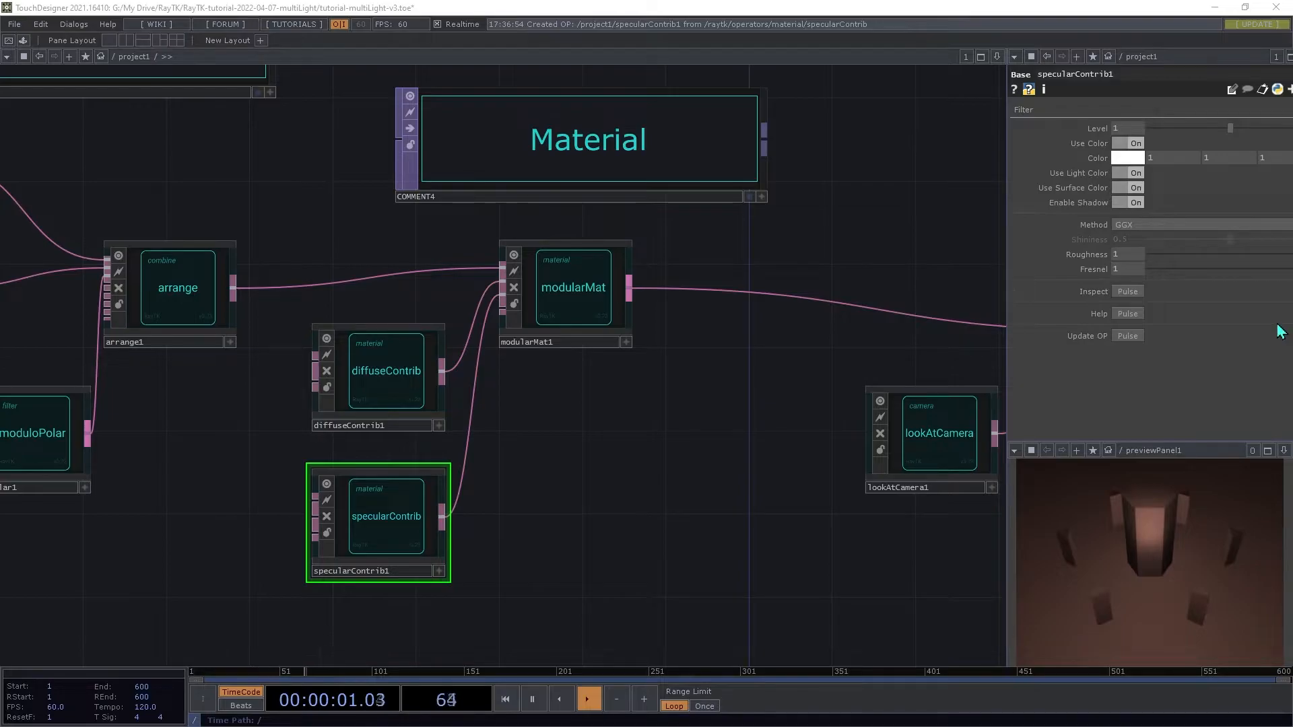
Step: Add a pointLight operator from the RayTK palette
{"action": "scroll", "coordinate": [810, 390], "scroll_direction": "down", "scroll_amount": 5}
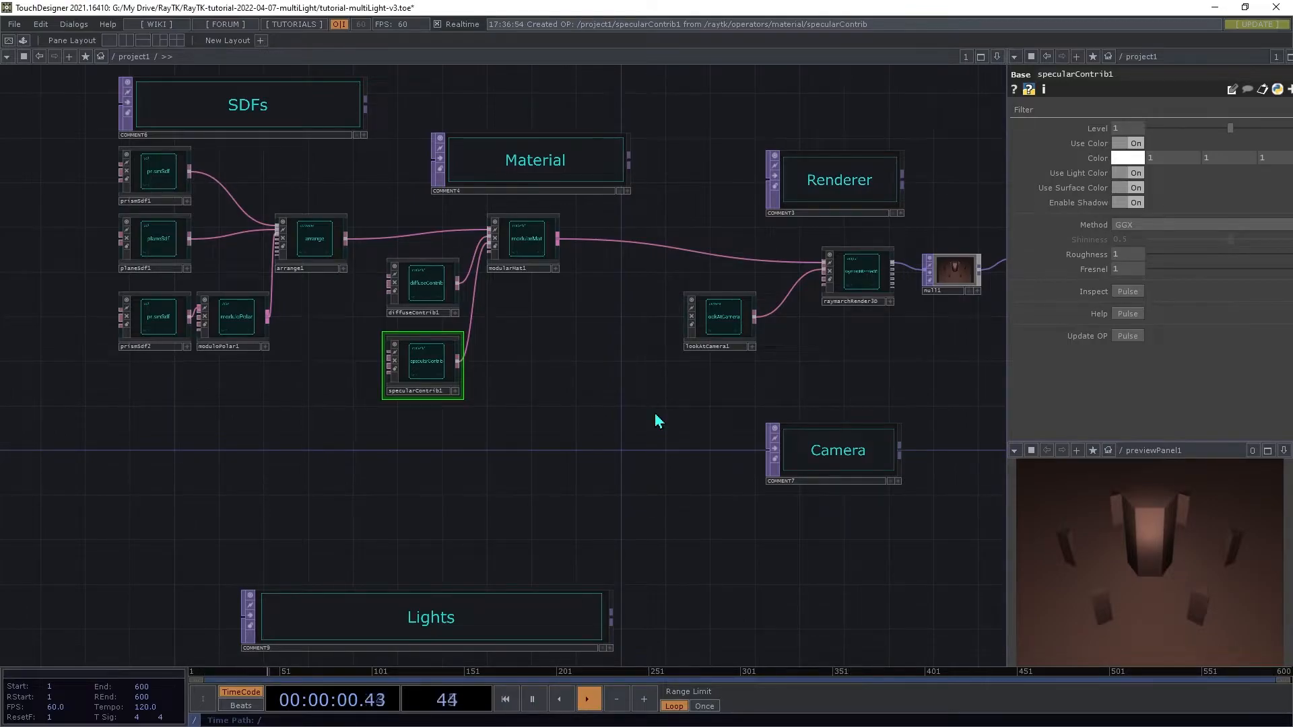
{"action": "key", "text": "alt+r"}
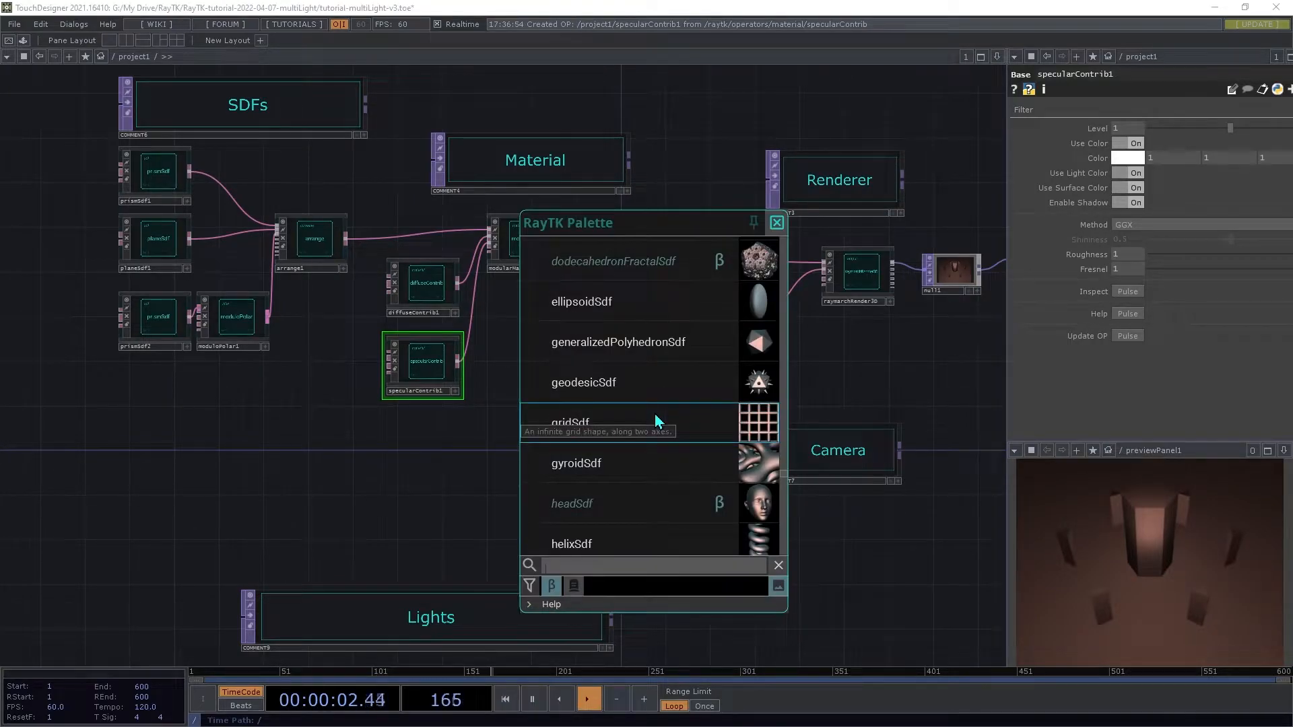
{"action": "type", "text": "point"}
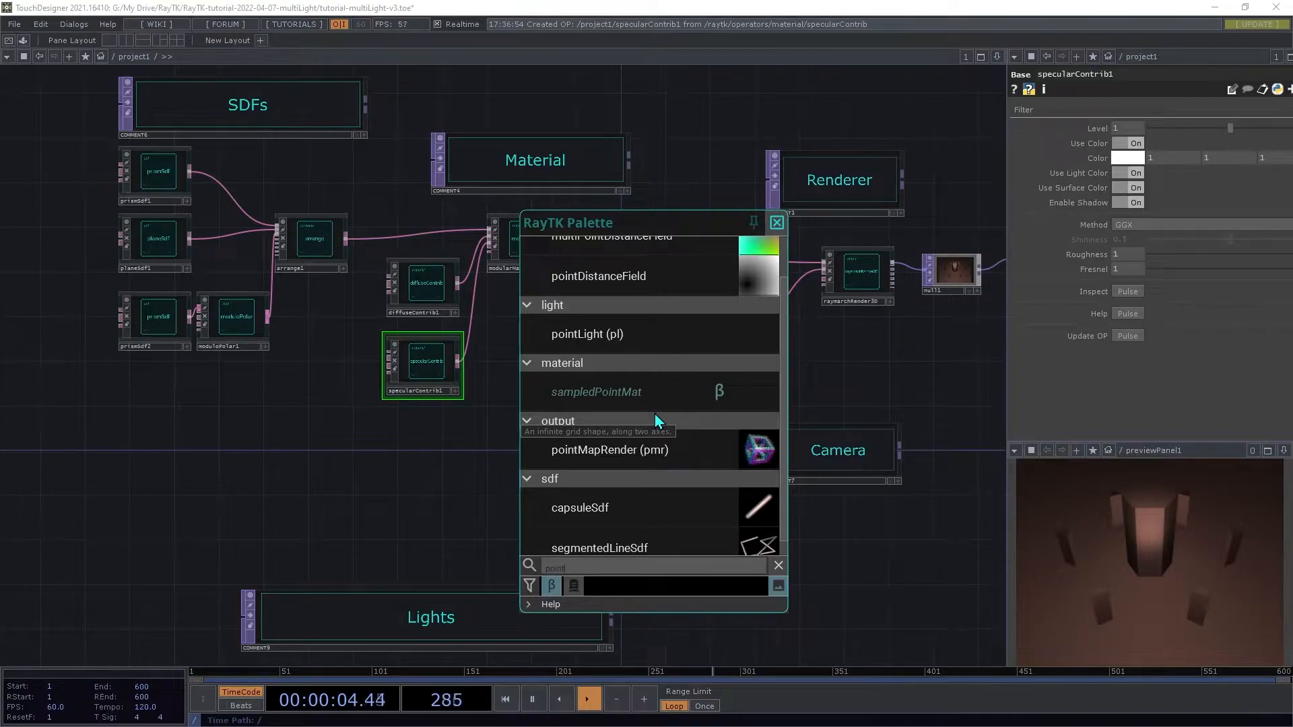
{"action": "type", "text": "l"}
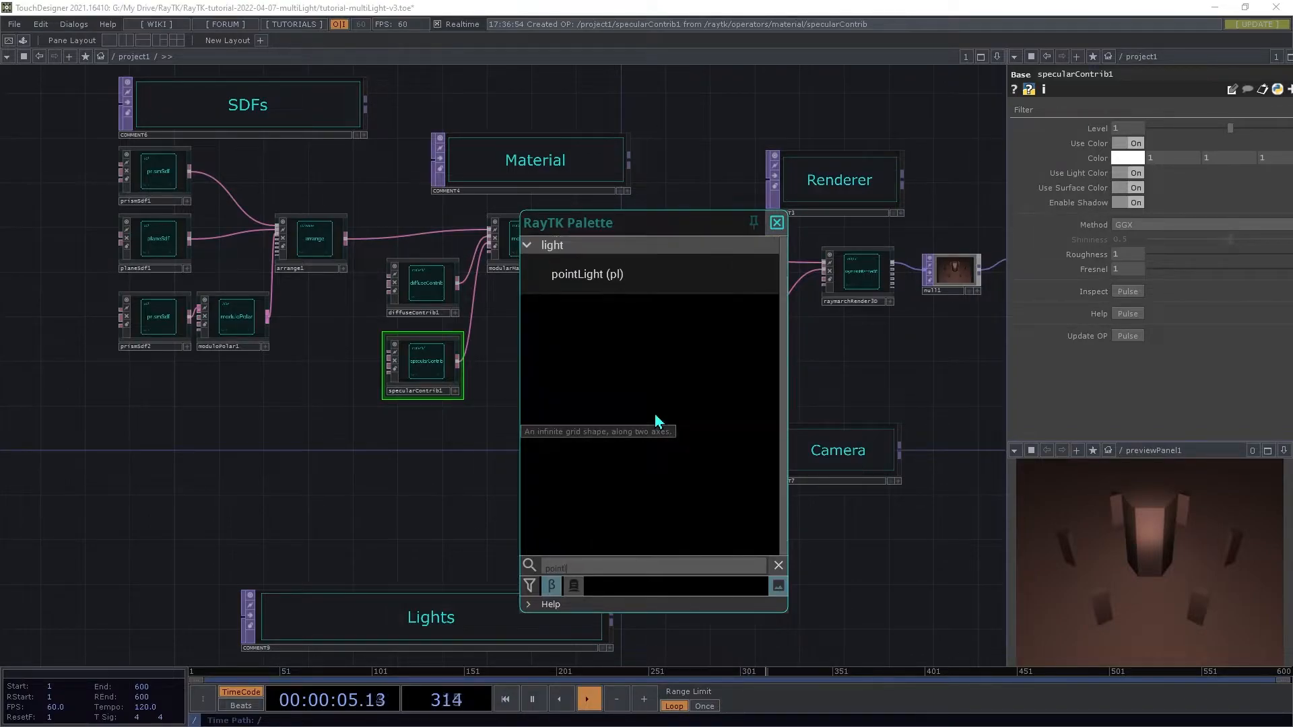
{"action": "left_click", "coordinate": [615, 276]}
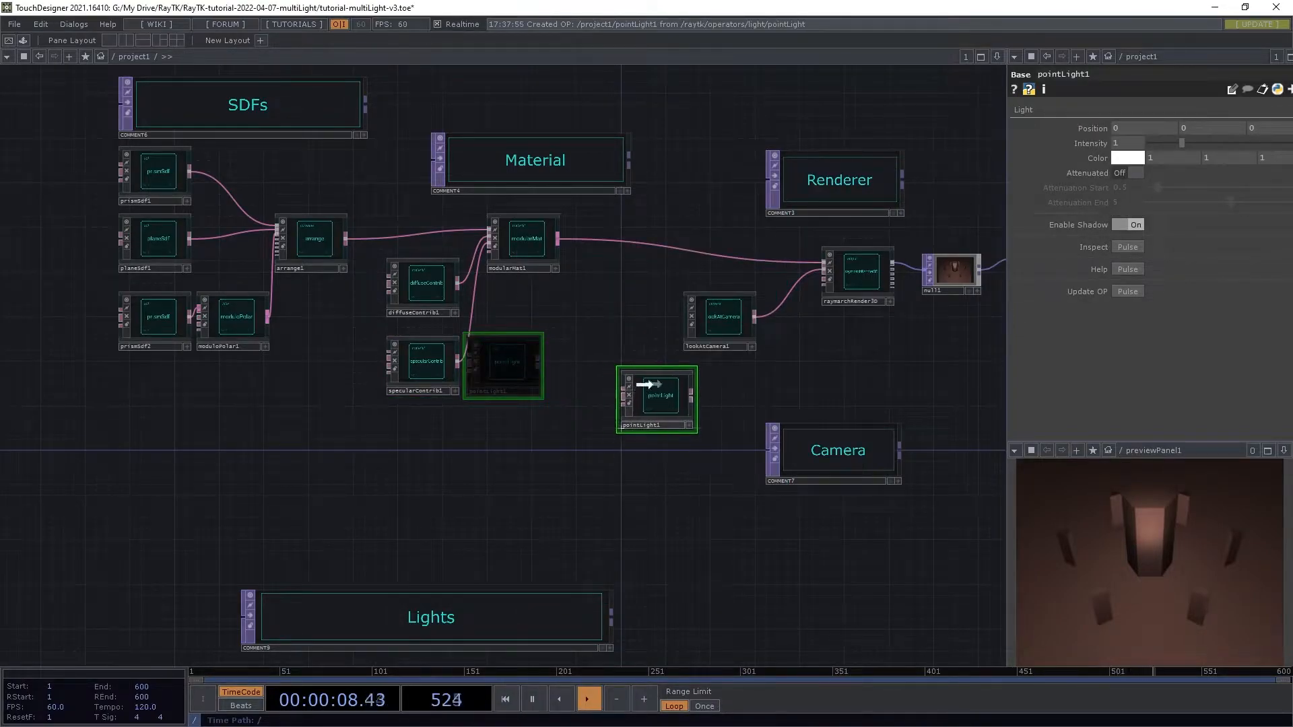
{"action": "left_click", "coordinate": [556, 397]}
Step: Connect the point light to the renderer's light input and set its position Z to 0.5
{"action": "left_click_drag", "start_coordinate": [723, 322], "coordinate": [794, 365]}
{"action": "left_click_drag", "start_coordinate": [601, 407], "coordinate": [809, 286]}
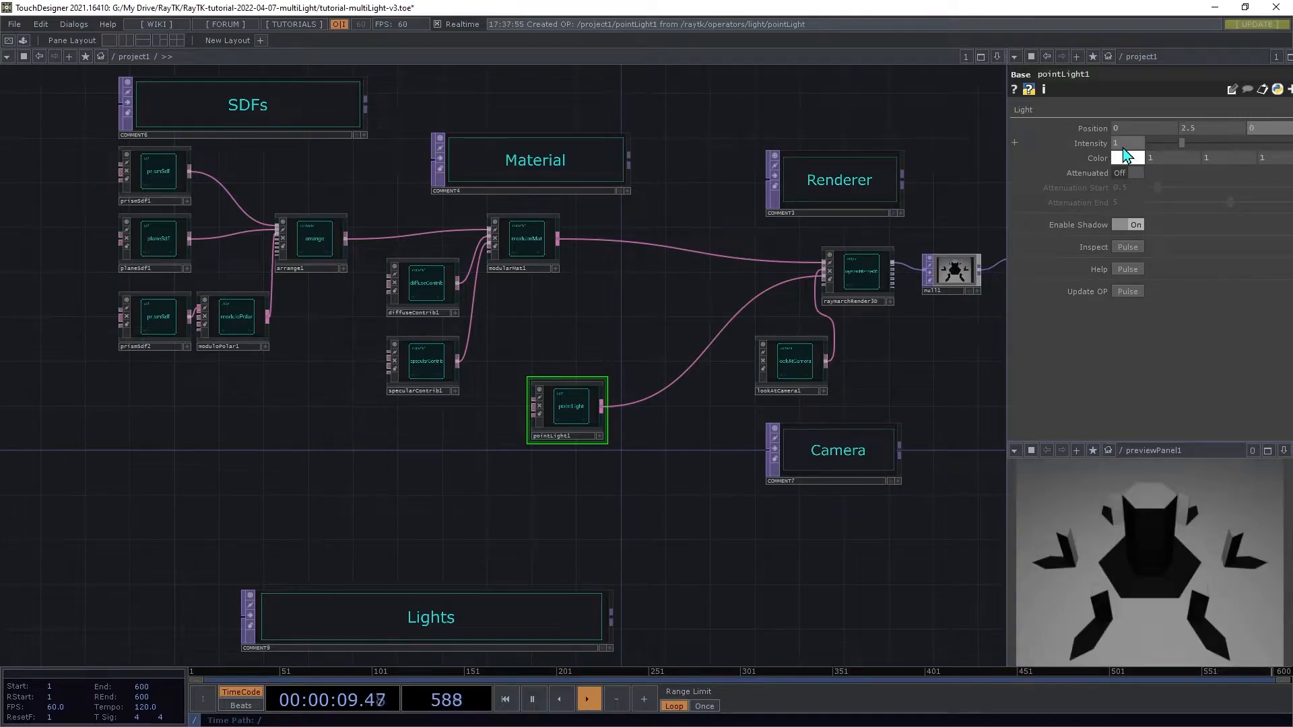
{"action": "type", "text": ".5"}
{"action": "key", "text": "Tab"}
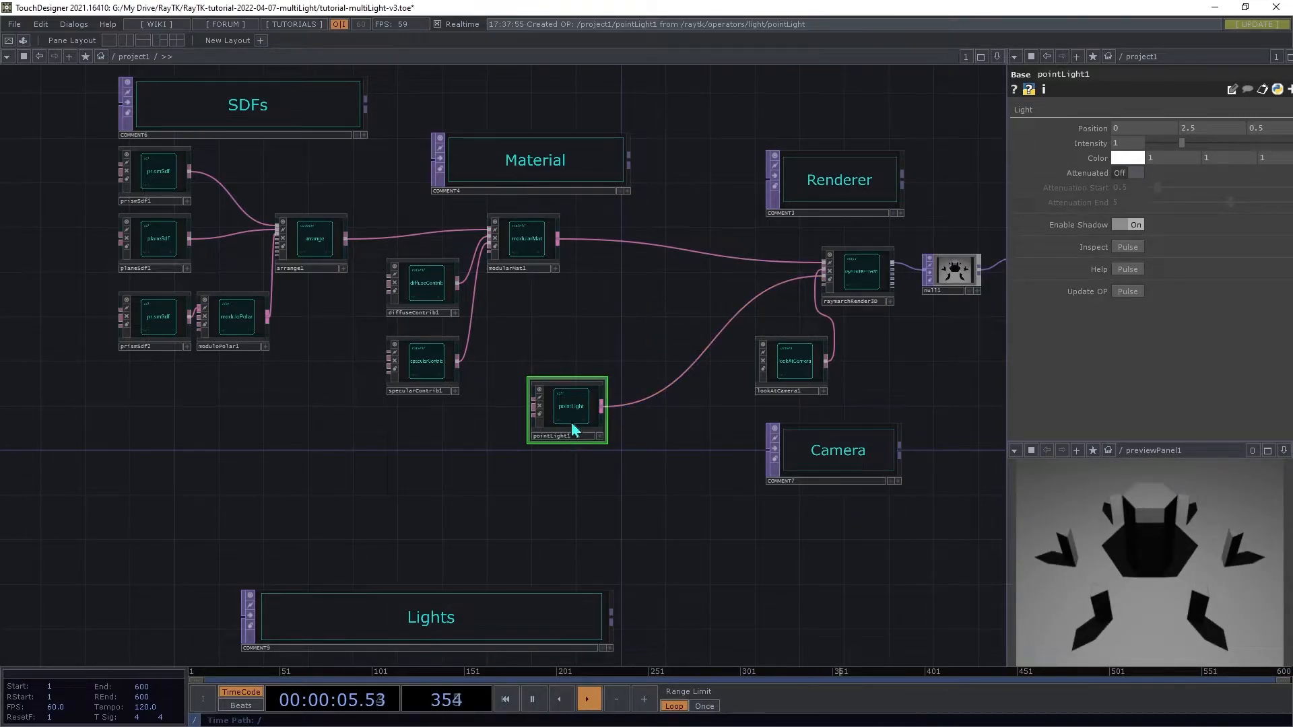
Step: Insert a multiLight operator between the point light and the renderer's light input
{"action": "left_click_drag", "start_coordinate": [574, 431], "coordinate": [514, 457]}
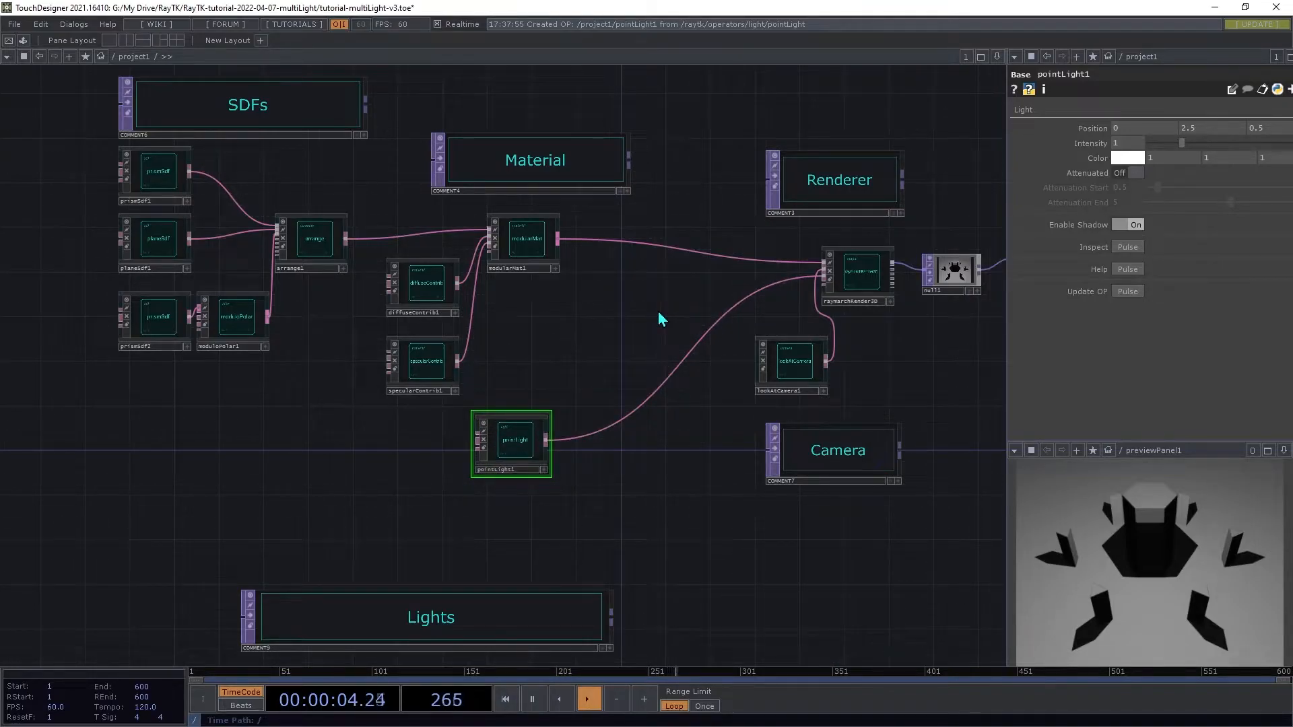
{"action": "key", "text": "alt+r"}
{"action": "type", "text": "mul"}
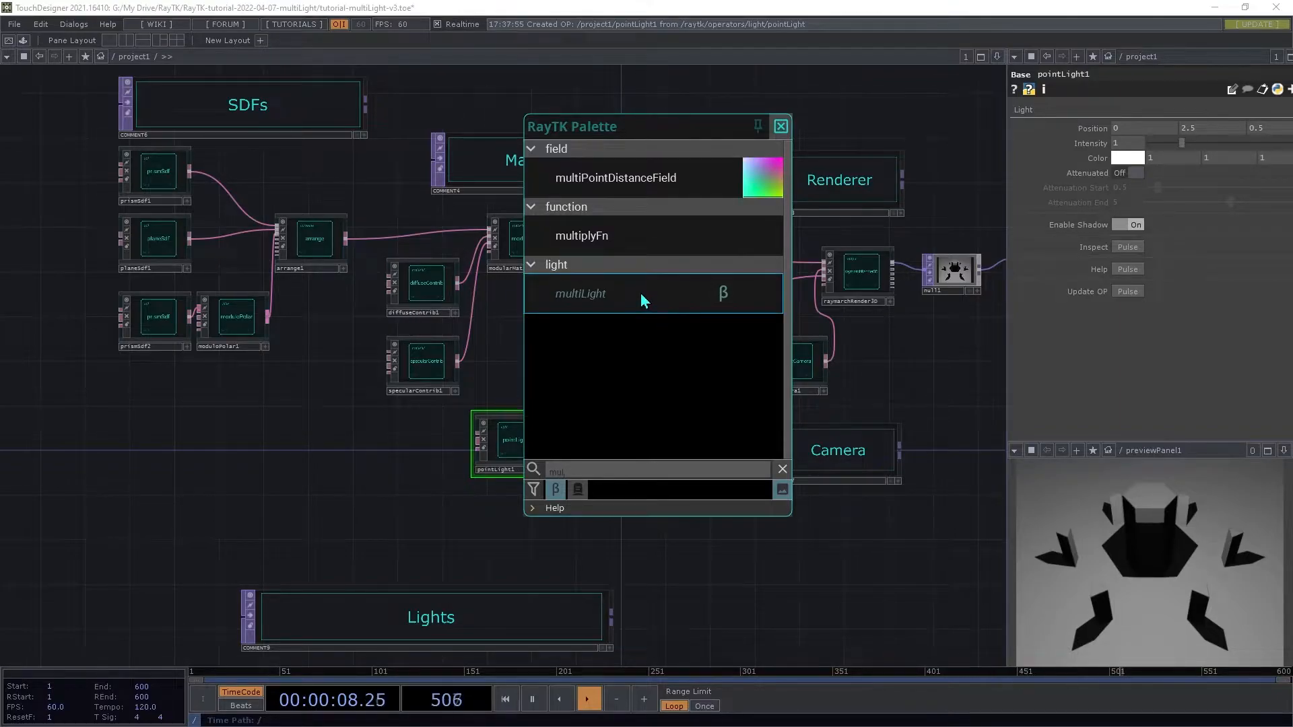
{"action": "left_click", "coordinate": [641, 293]}
{"action": "left_click_drag", "start_coordinate": [528, 370], "coordinate": [554, 462]}
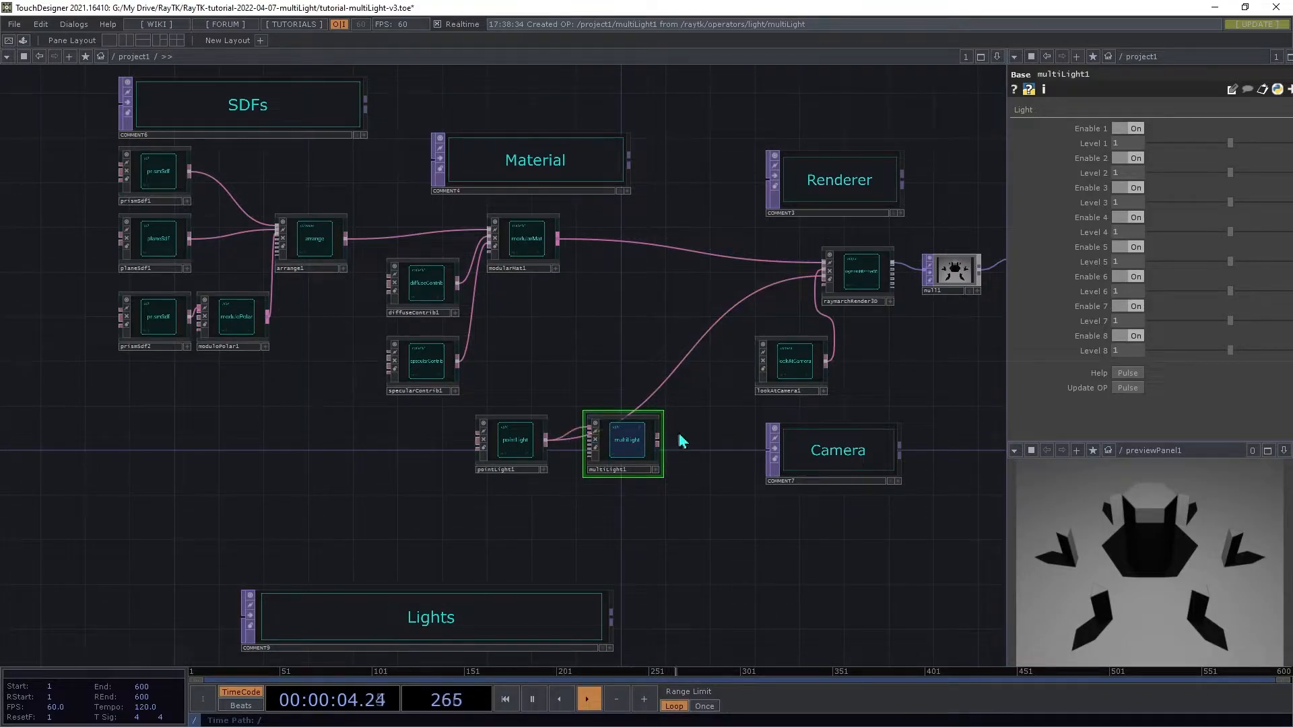
{"action": "left_click_drag", "start_coordinate": [696, 441], "coordinate": [673, 373]}
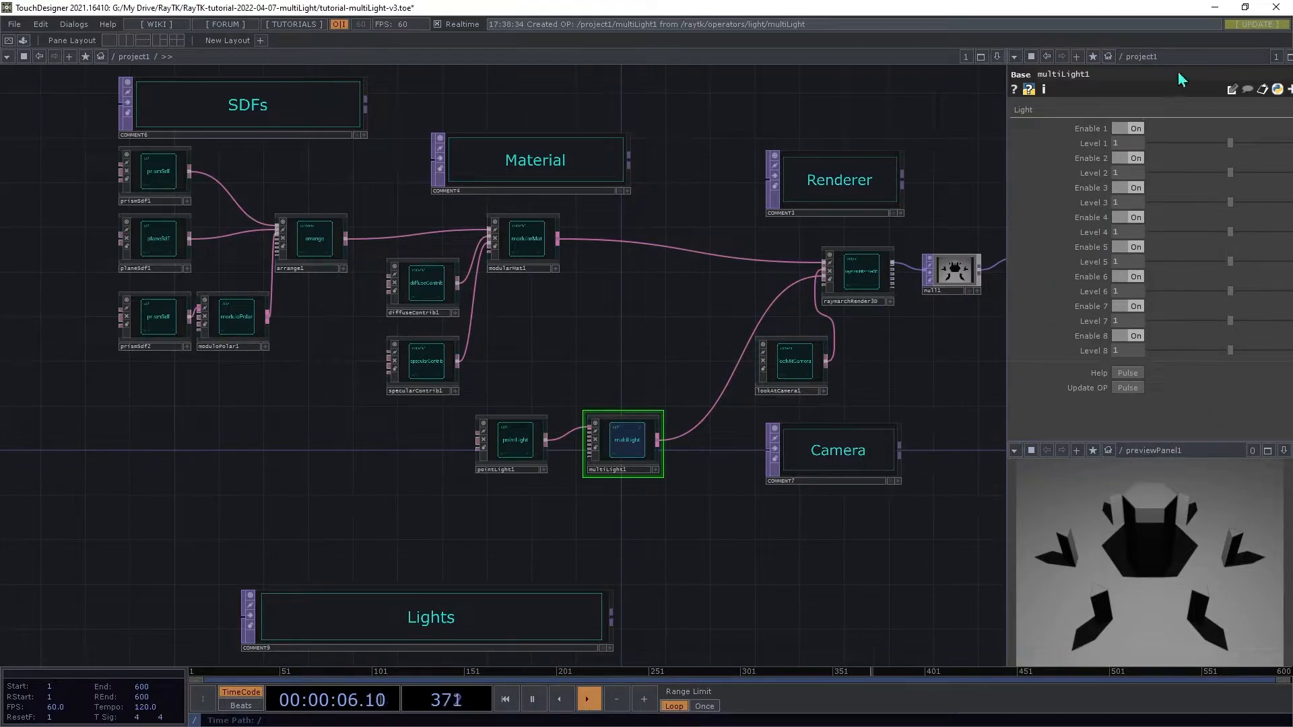
{"action": "left_click", "coordinate": [1122, 132]}
{"action": "left_click", "coordinate": [1122, 132]}
Step: Add a second pointLight operator and connect it to the multiLight's second input
{"action": "scroll", "coordinate": [917, 528], "scroll_direction": "up", "scroll_amount": 5}
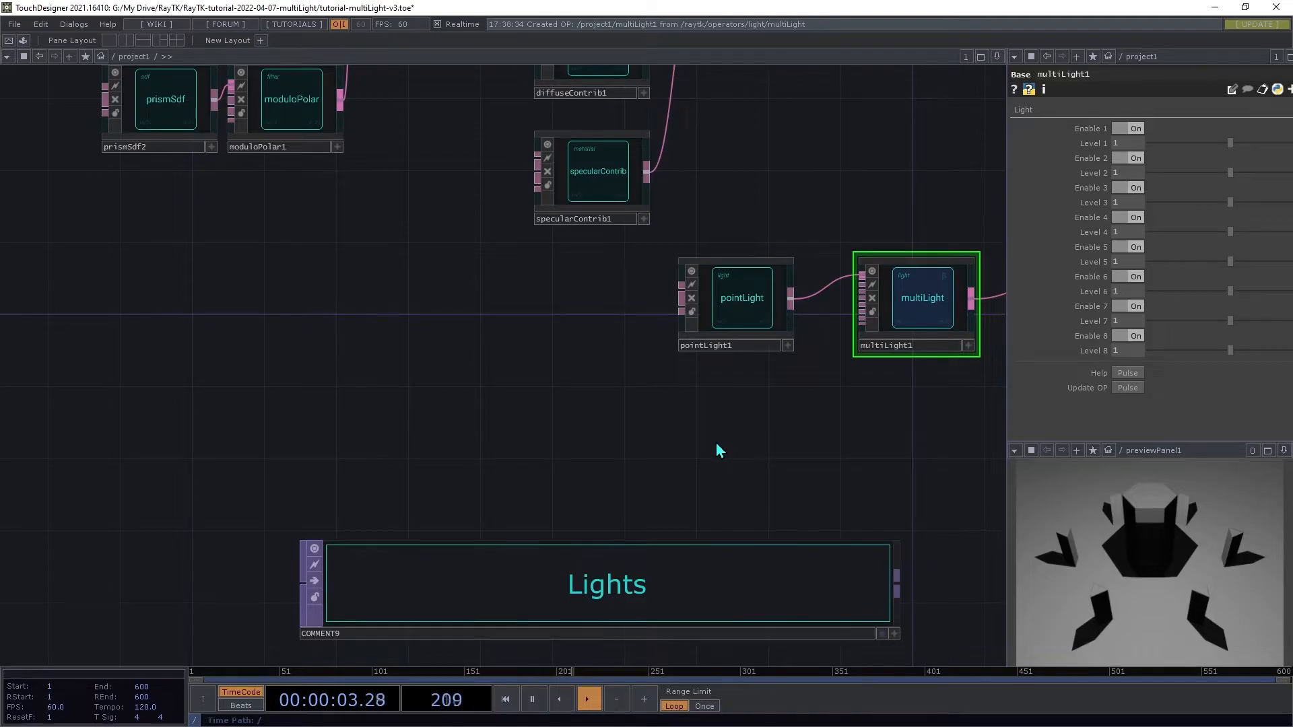
{"action": "key", "text": "alt+r"}
{"action": "type", "text": "pointl"}
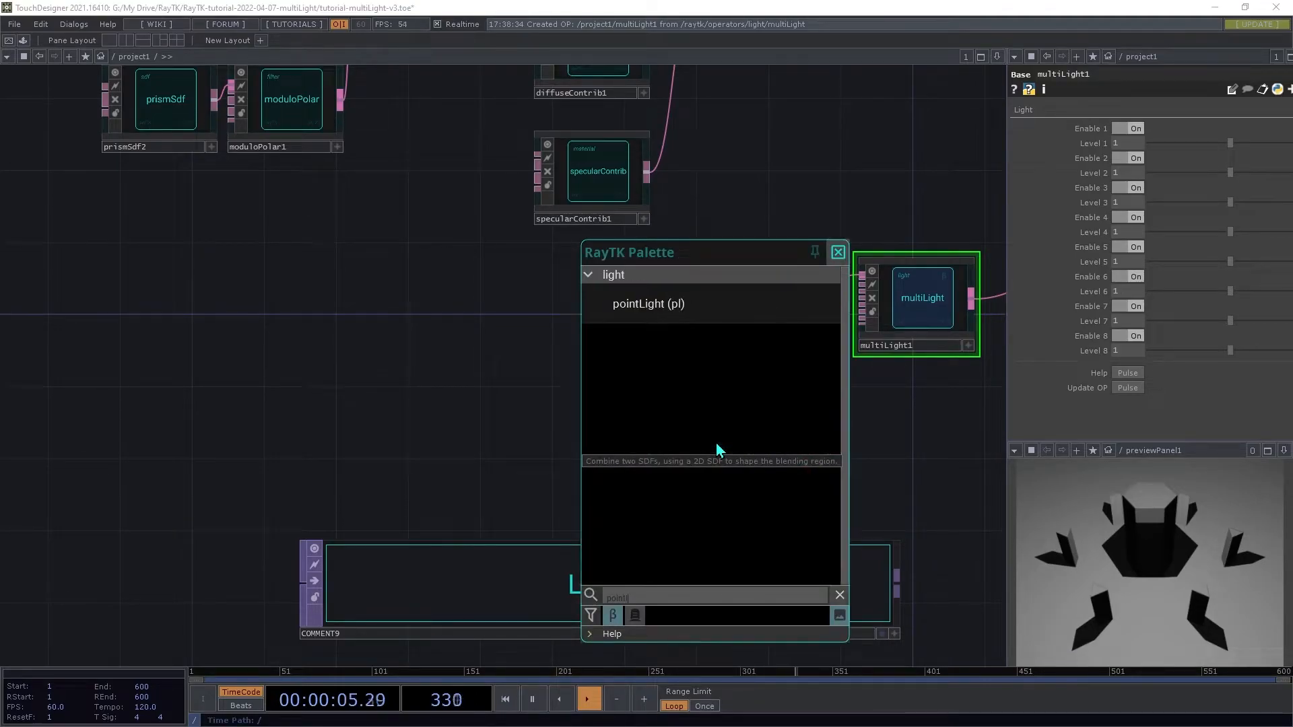
{"action": "left_click", "coordinate": [672, 304]}
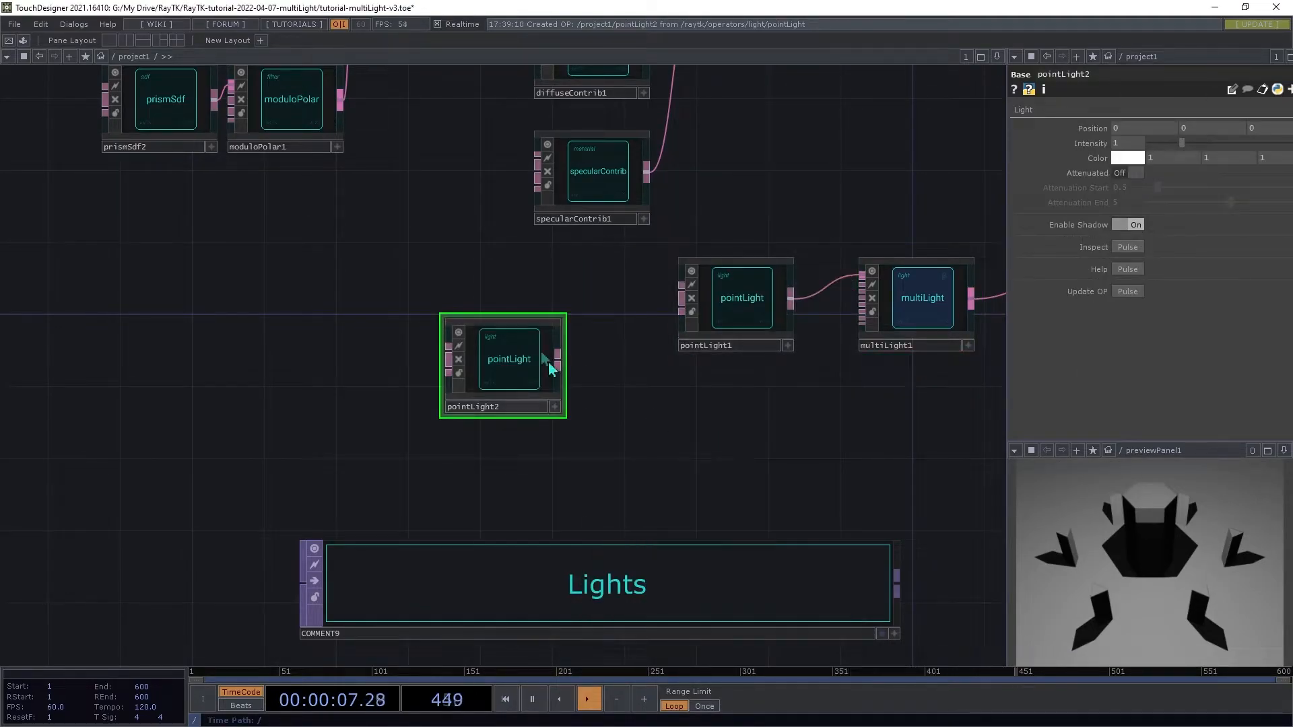
{"action": "left_click", "coordinate": [796, 434]}
{"action": "left_click_drag", "start_coordinate": [796, 434], "coordinate": [845, 276]}
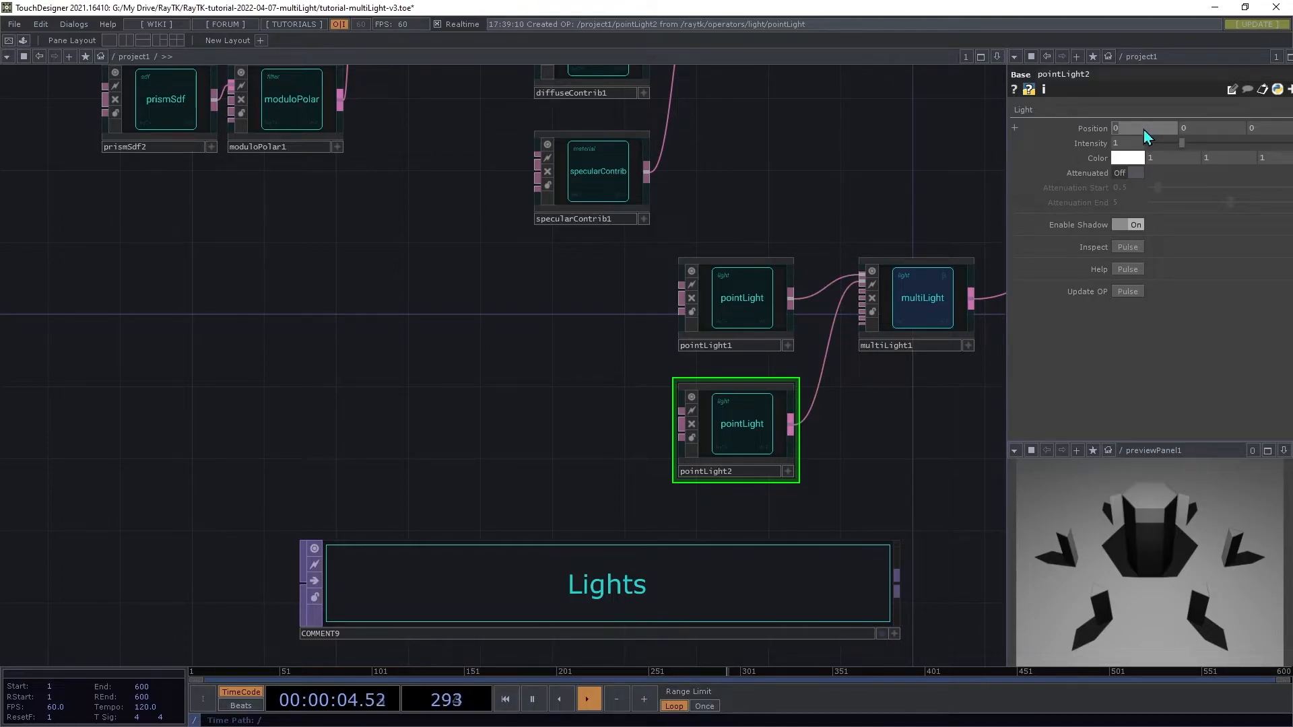
Step: Set the second point light's position to X 1 and Y 2
{"action": "key", "text": "Tab"}
{"action": "type", "text": "2"}
{"action": "key", "text": "Tab"}
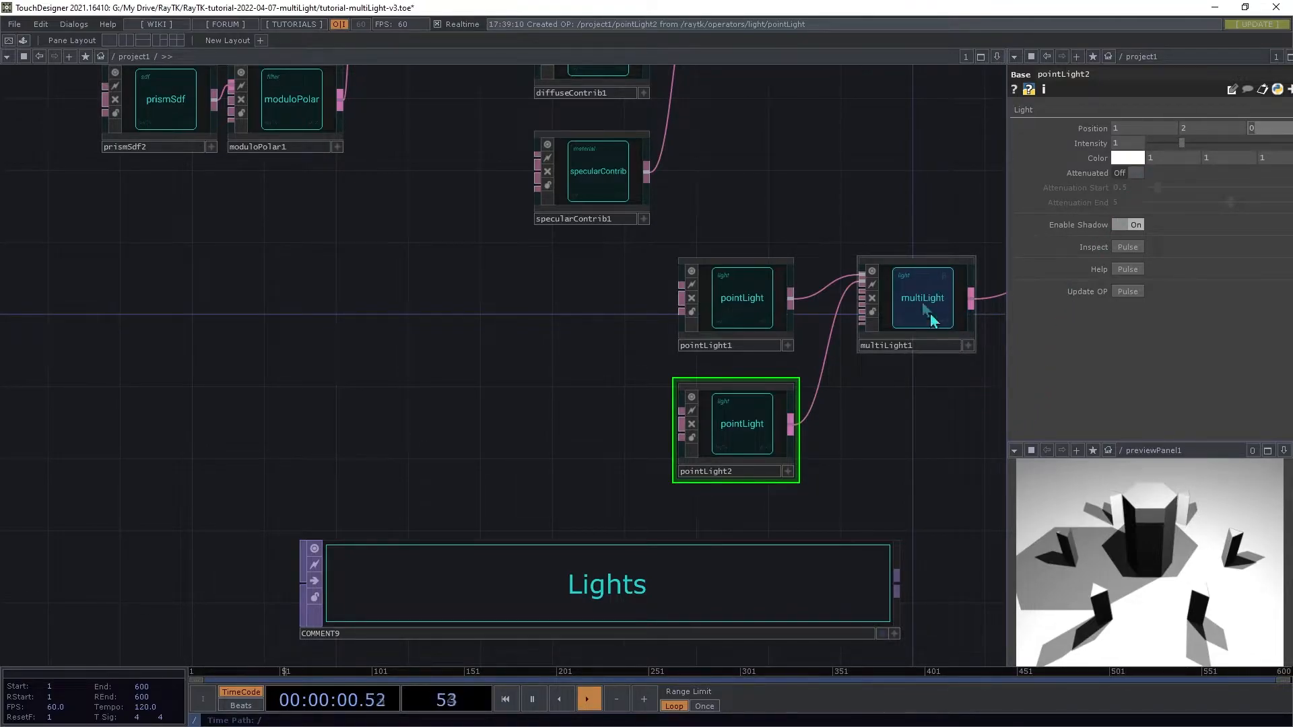
{"action": "left_click", "coordinate": [850, 190]}
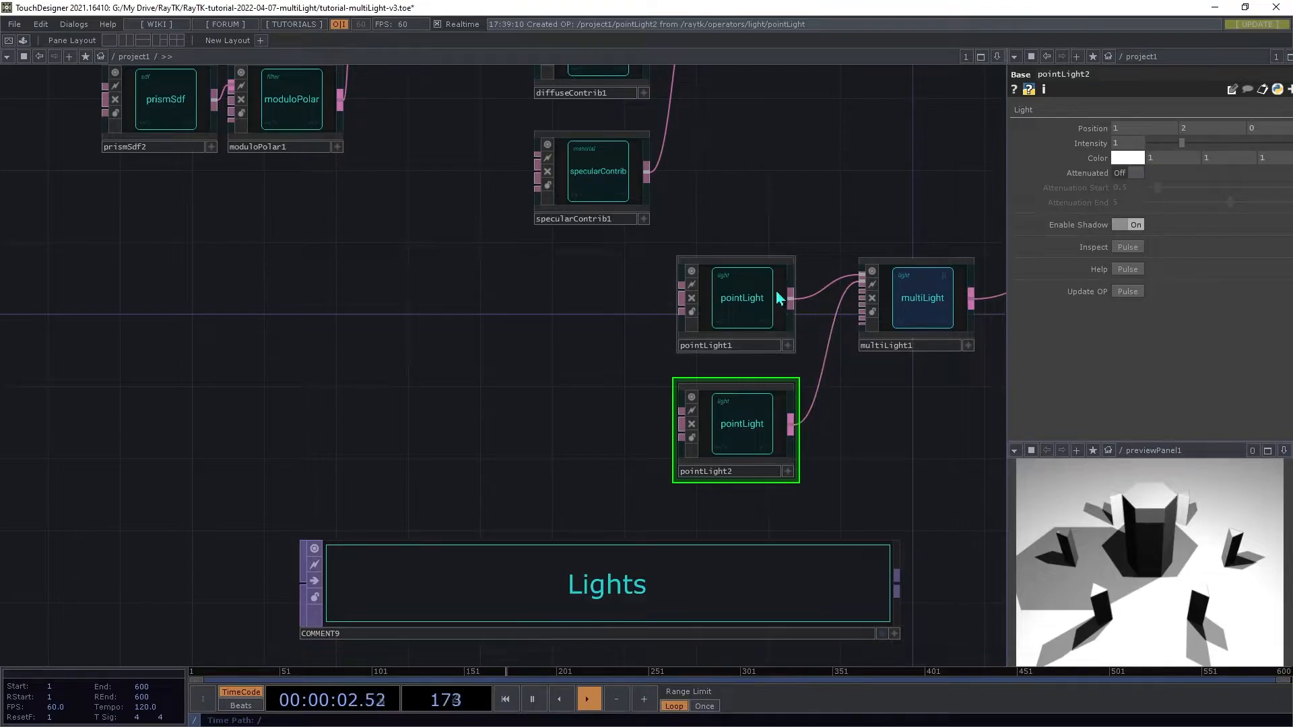
Step: Set the first point light's color to 0.3, 1, 0.4
{"action": "left_click", "coordinate": [741, 286]}
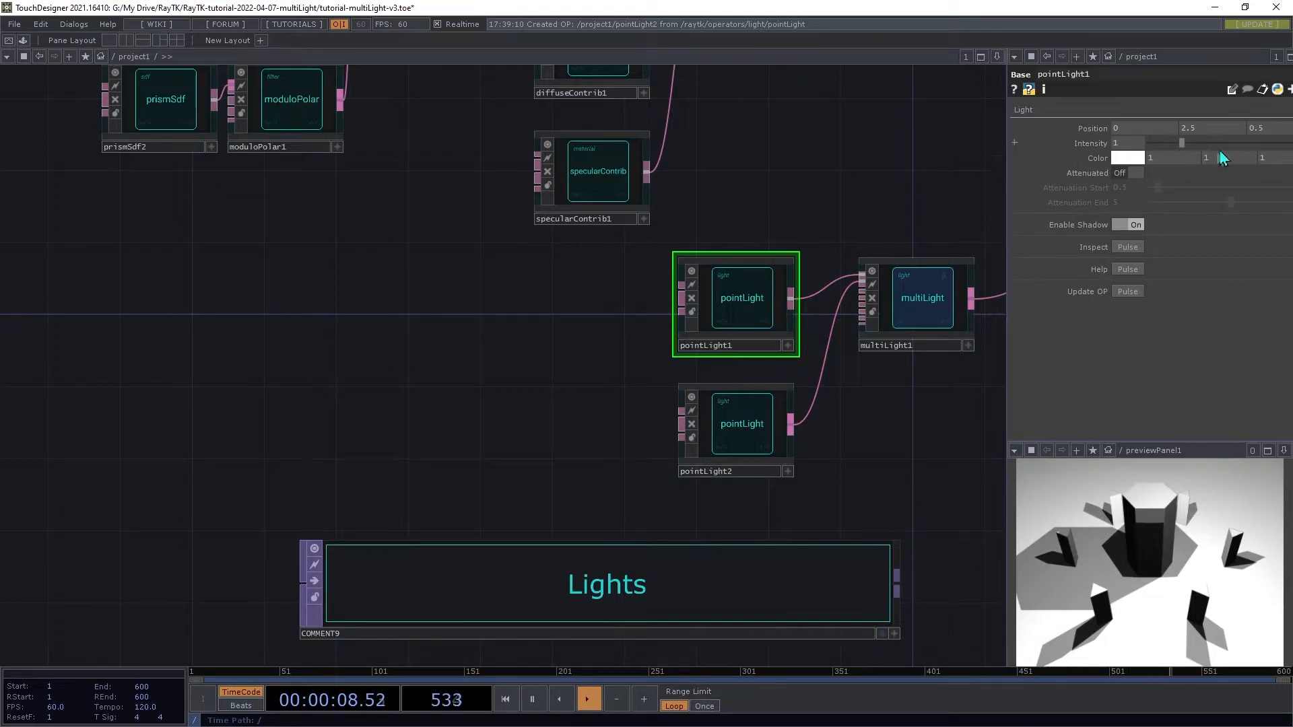
{"action": "type", "text": "0.3"}
{"action": "key", "text": "Tab"}
{"action": "key", "text": "Tab"}
{"action": "type", "text": "0.4"}
{"action": "key", "text": "Tab"}
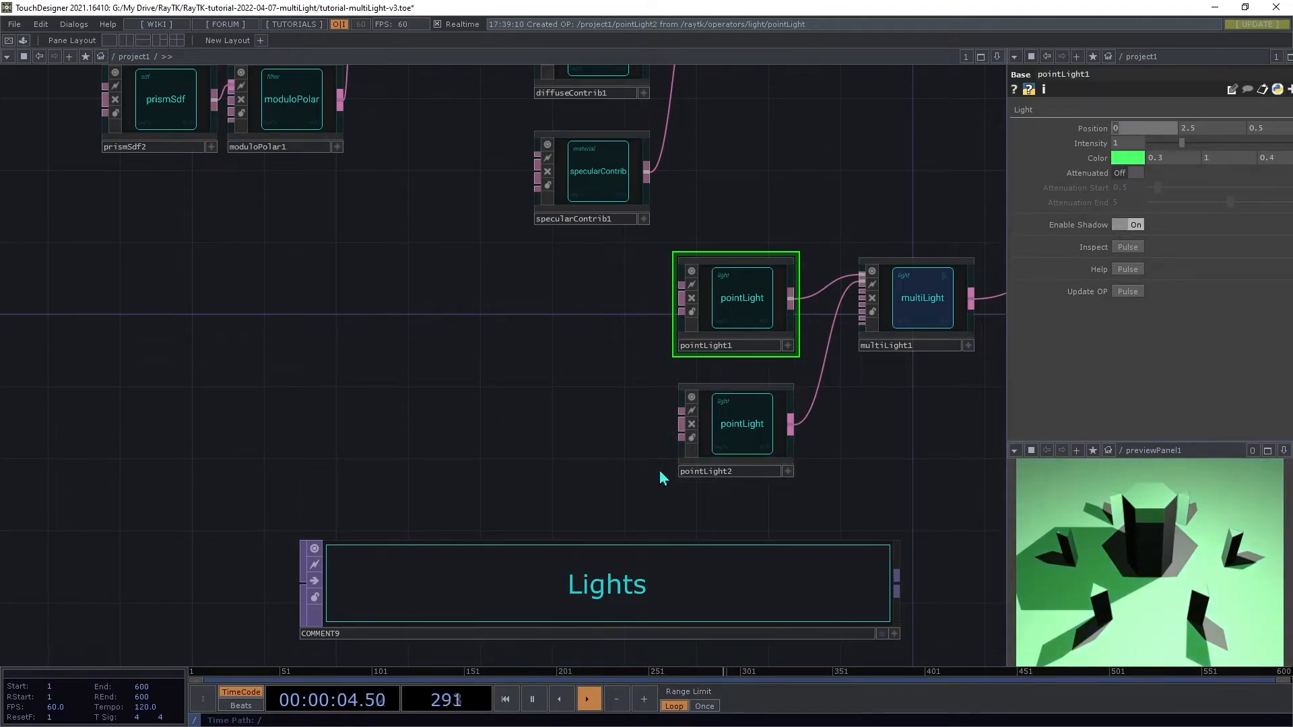
Step: Set the second point light's color to 0.9, 0.3, 1
{"action": "left_click", "coordinate": [736, 455]}
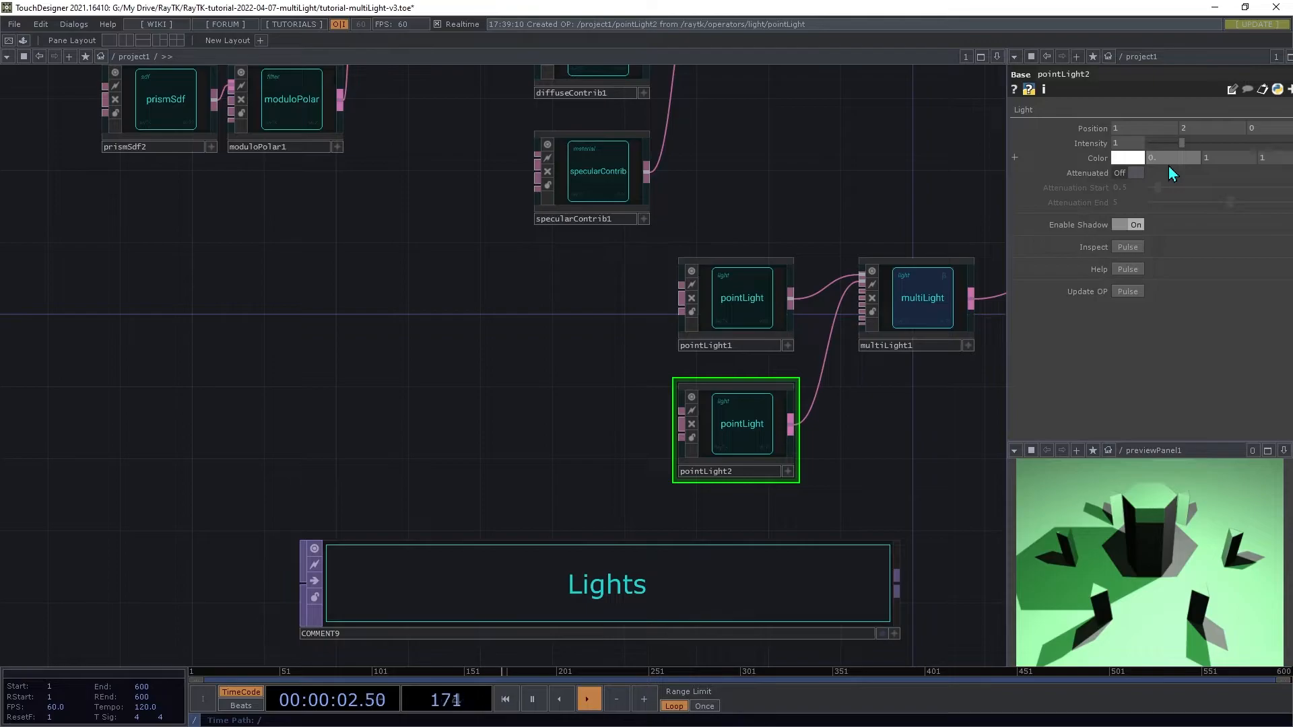
{"action": "key", "text": "Tab"}
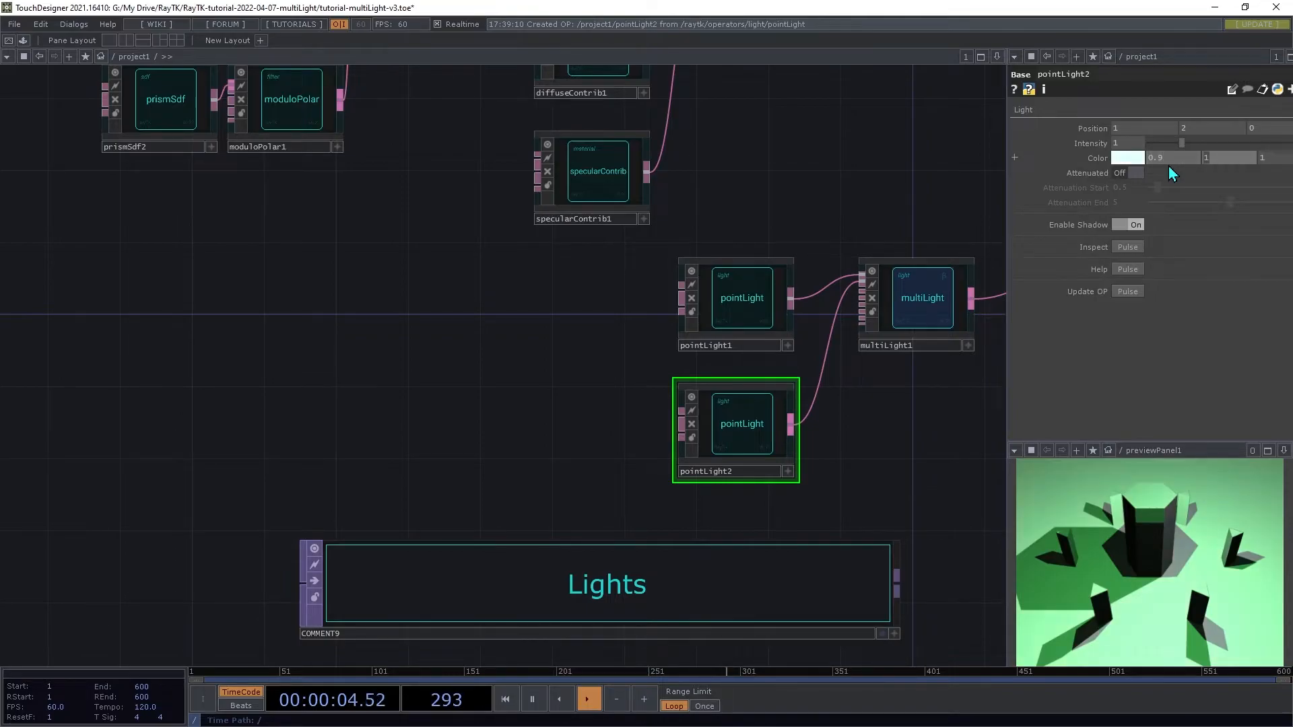
{"action": "type", "text": "0.3"}
{"action": "key", "text": "Tab"}
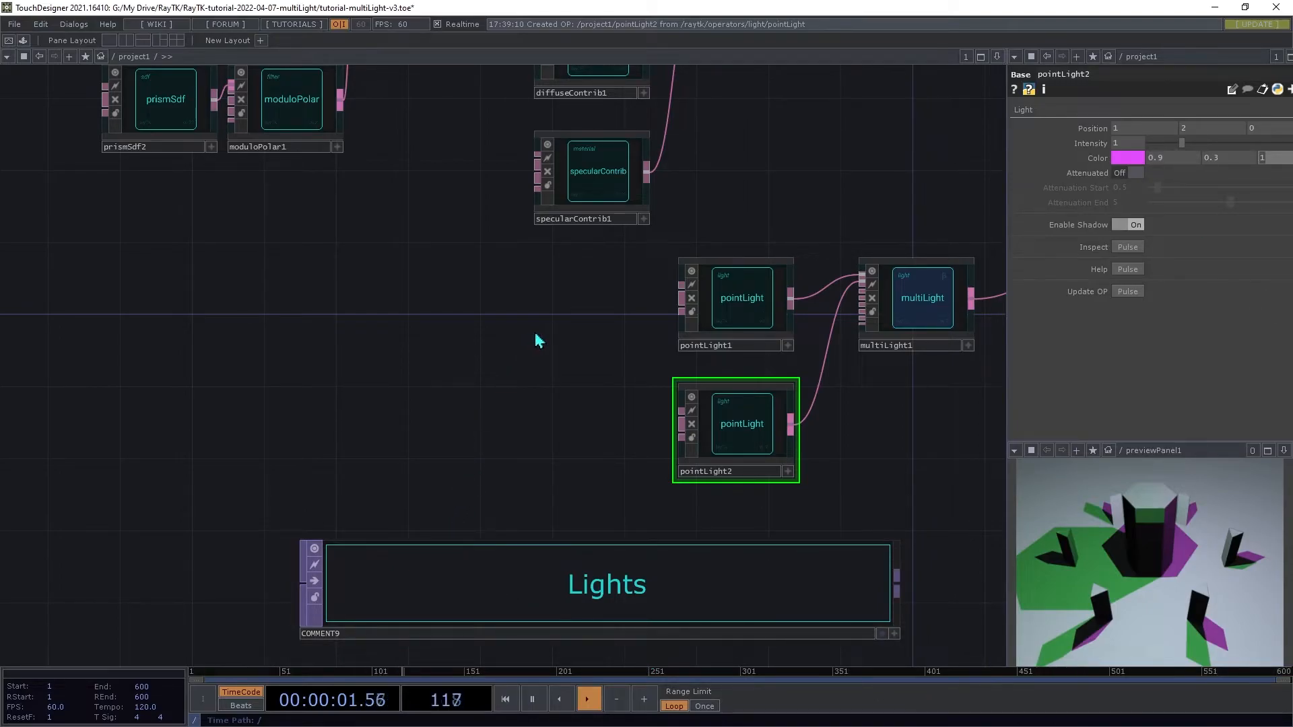
Step: Turn on attenuation for both point lights with attenuation start 3 and end 7
{"action": "left_click_drag", "start_coordinate": [556, 295], "coordinate": [740, 507]}
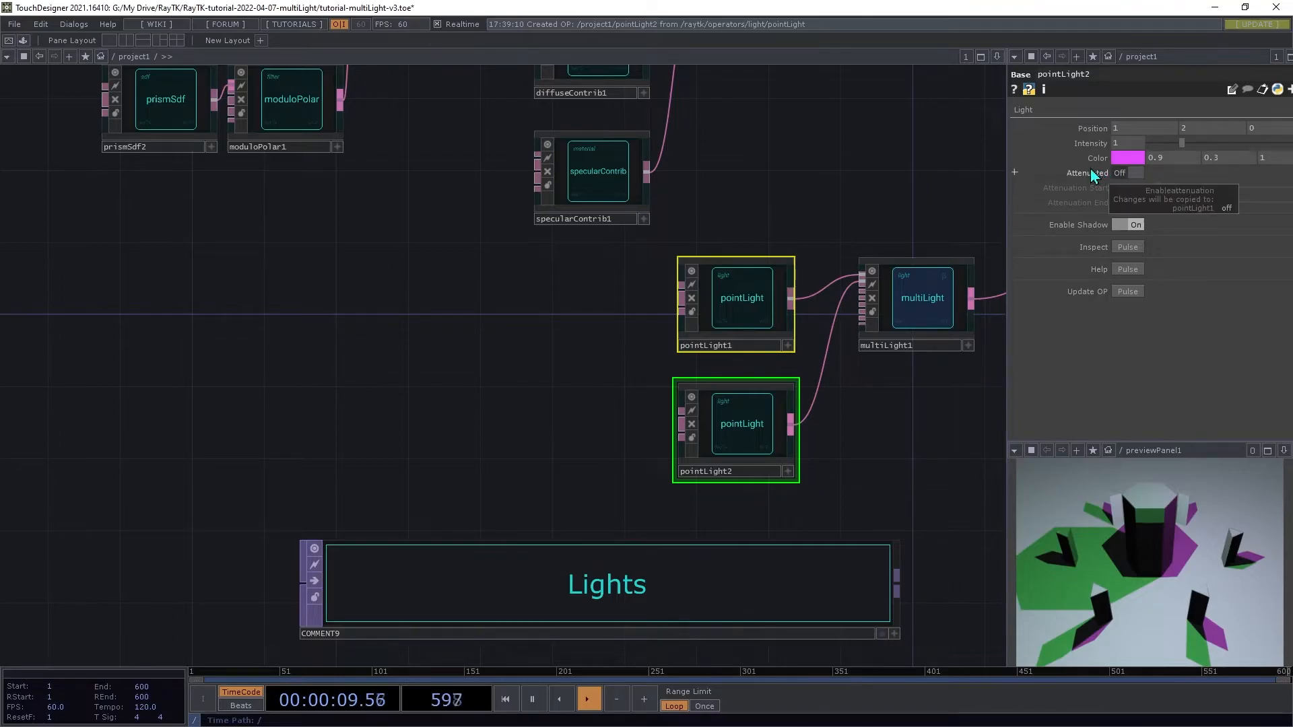
{"action": "left_click", "coordinate": [1125, 175]}
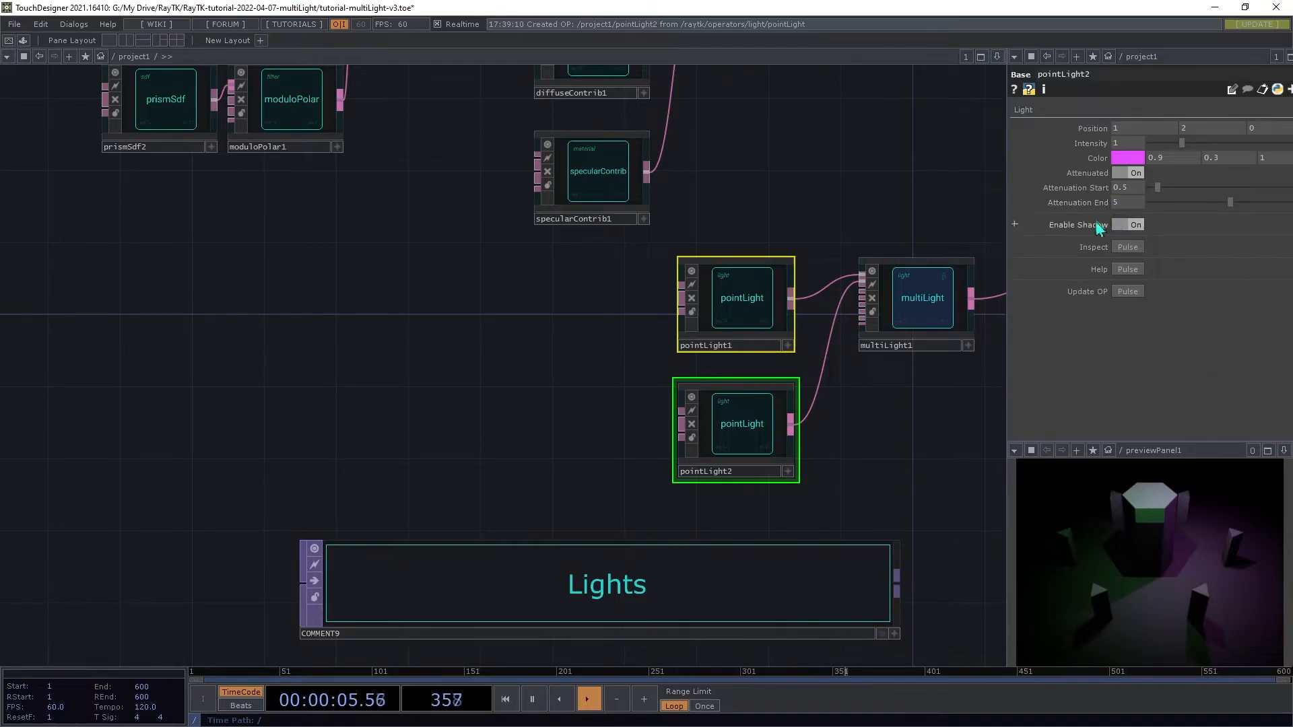
{"action": "left_click_drag", "start_coordinate": [1139, 191], "coordinate": [1065, 199]}
{"action": "type", "text": "3"}
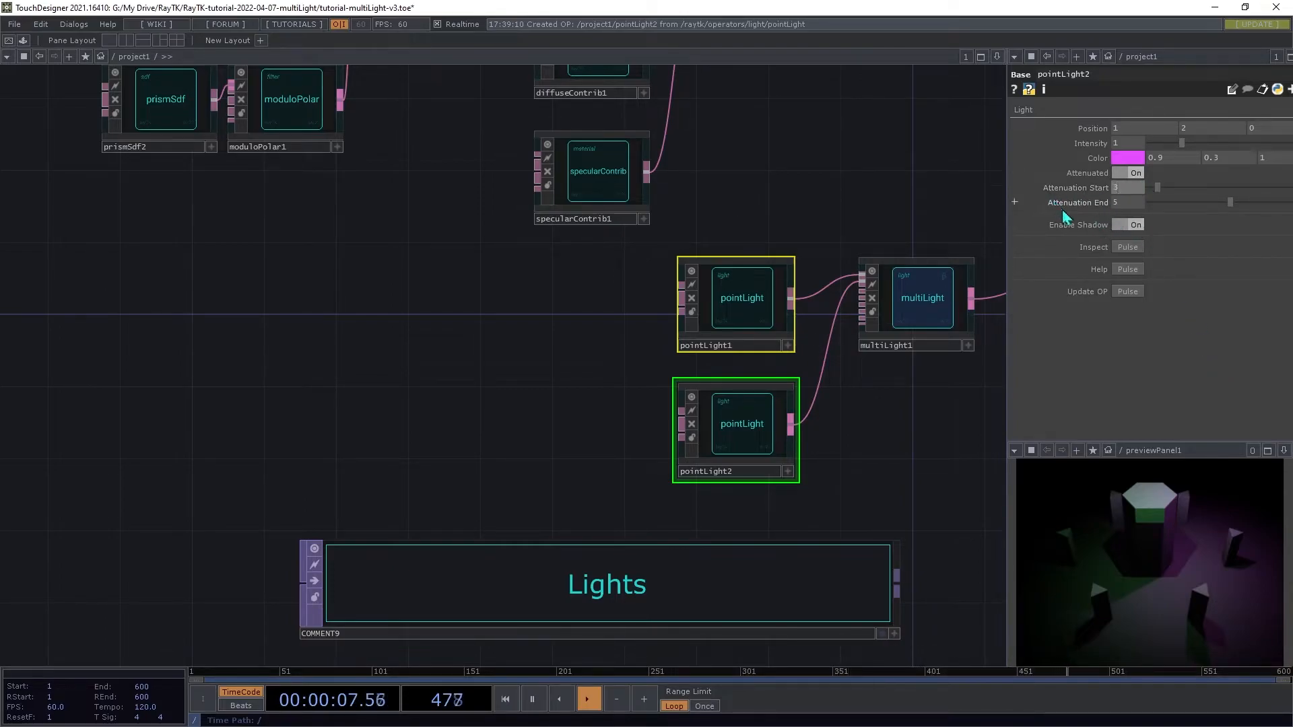
{"action": "key", "text": "Tab"}
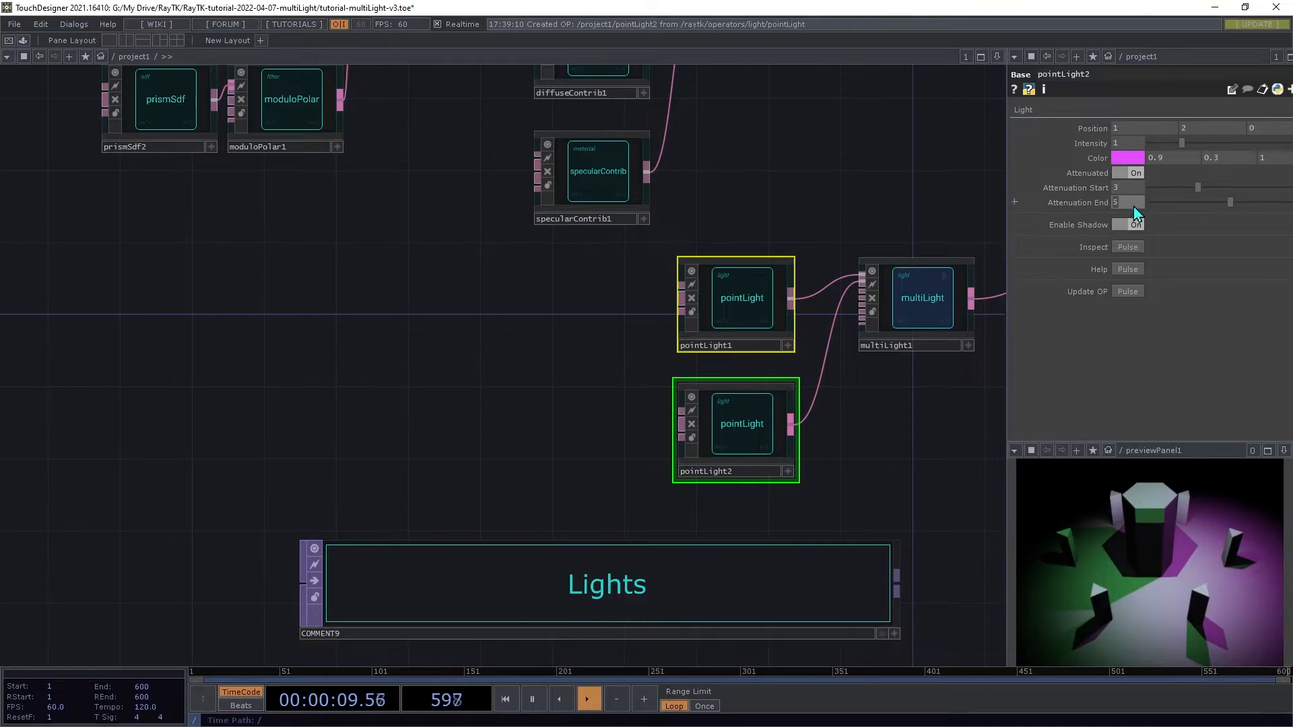
{"action": "key", "text": "Tab"}
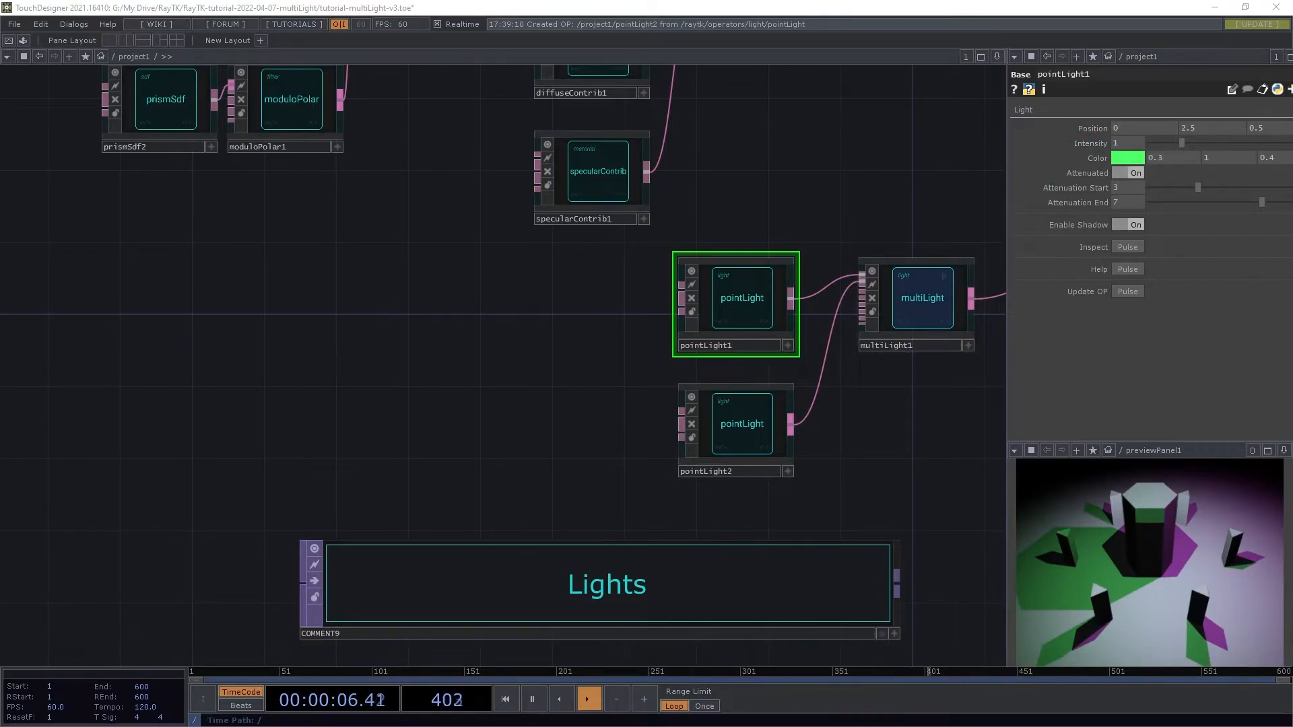
Step: Animate the first point light's Position (x) with an LFO
{"action": "left_click", "coordinate": [738, 302]}
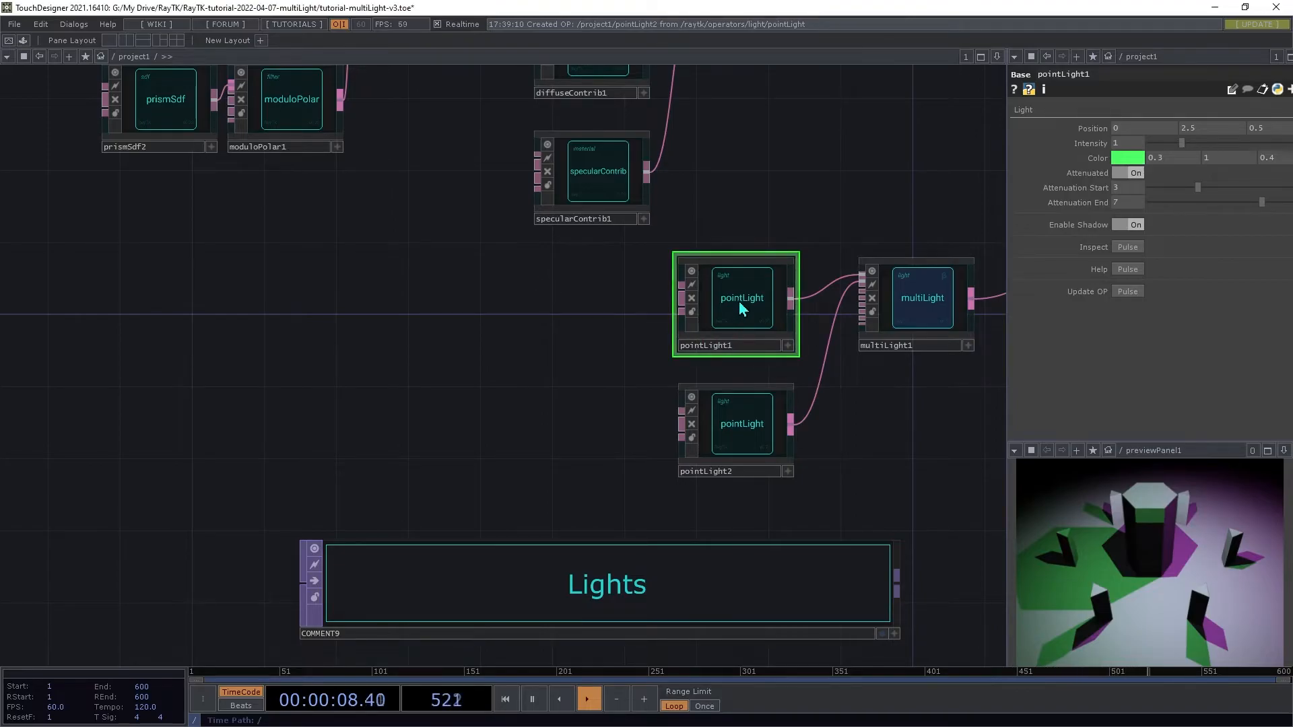
{"action": "right_click", "coordinate": [617, 315]}
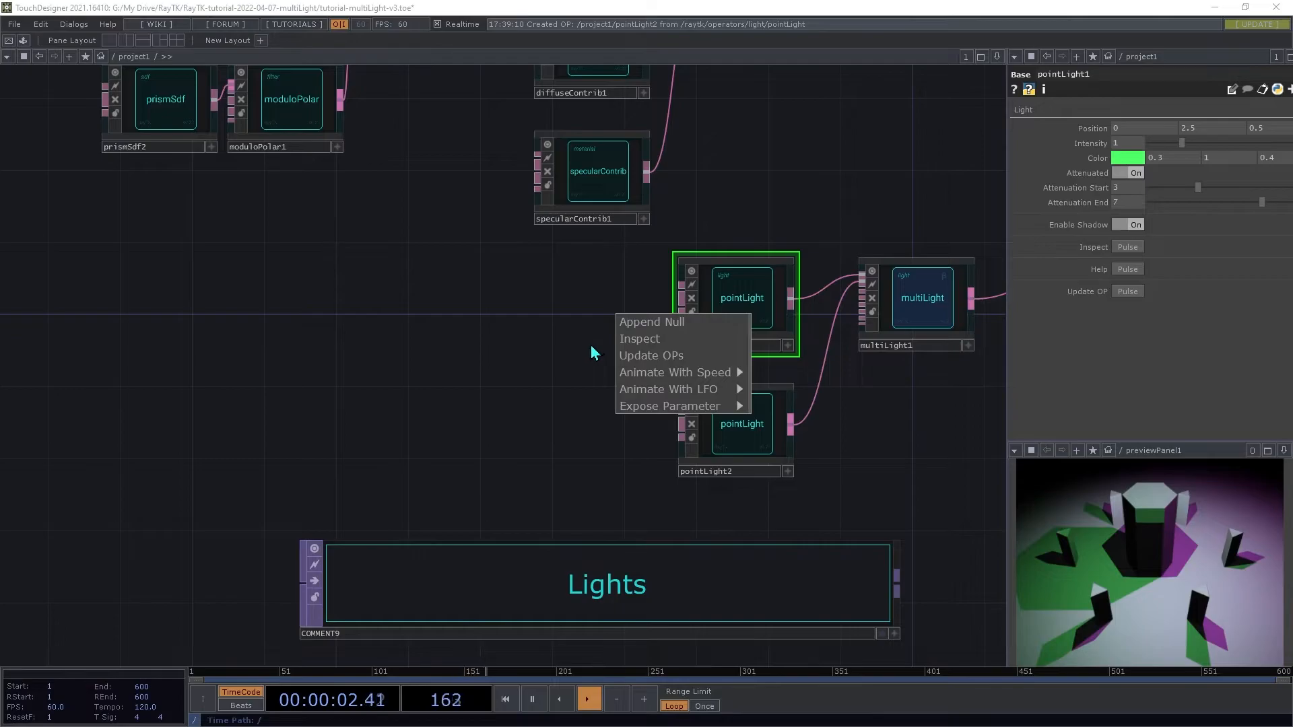
{"action": "mouse_move", "coordinate": [640, 396]}
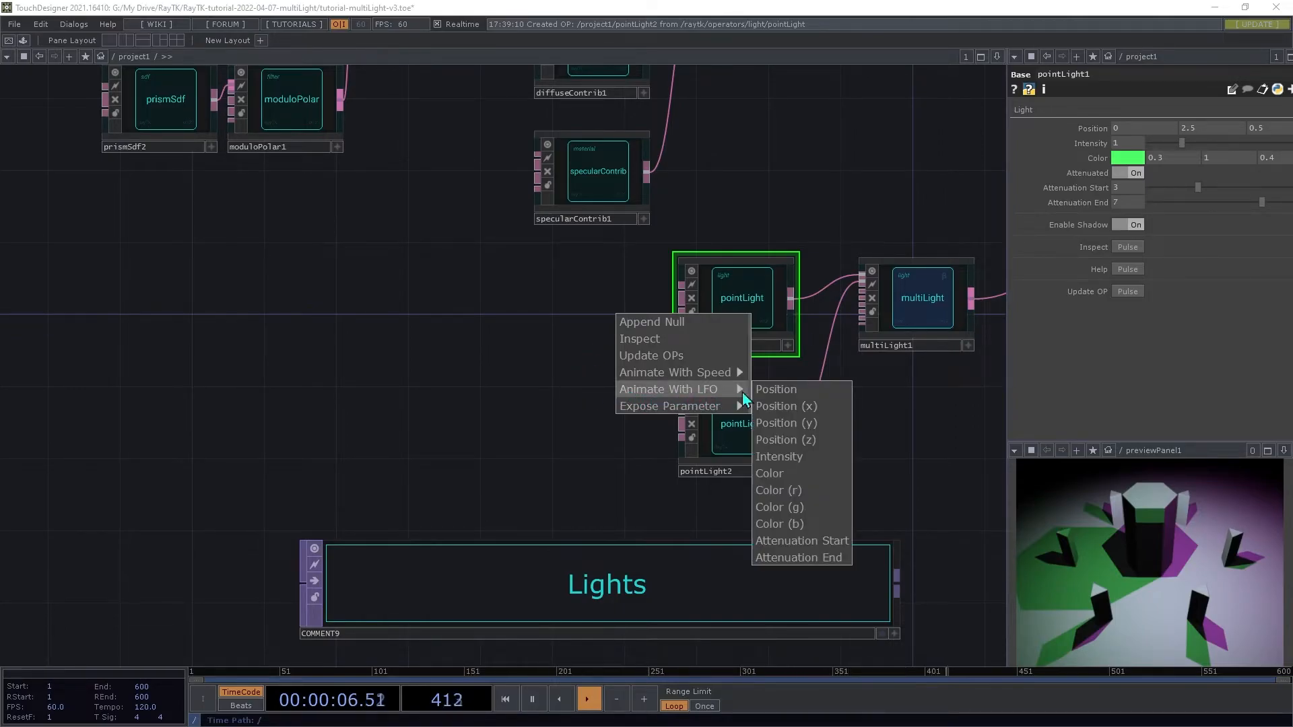
{"action": "left_click", "coordinate": [799, 406]}
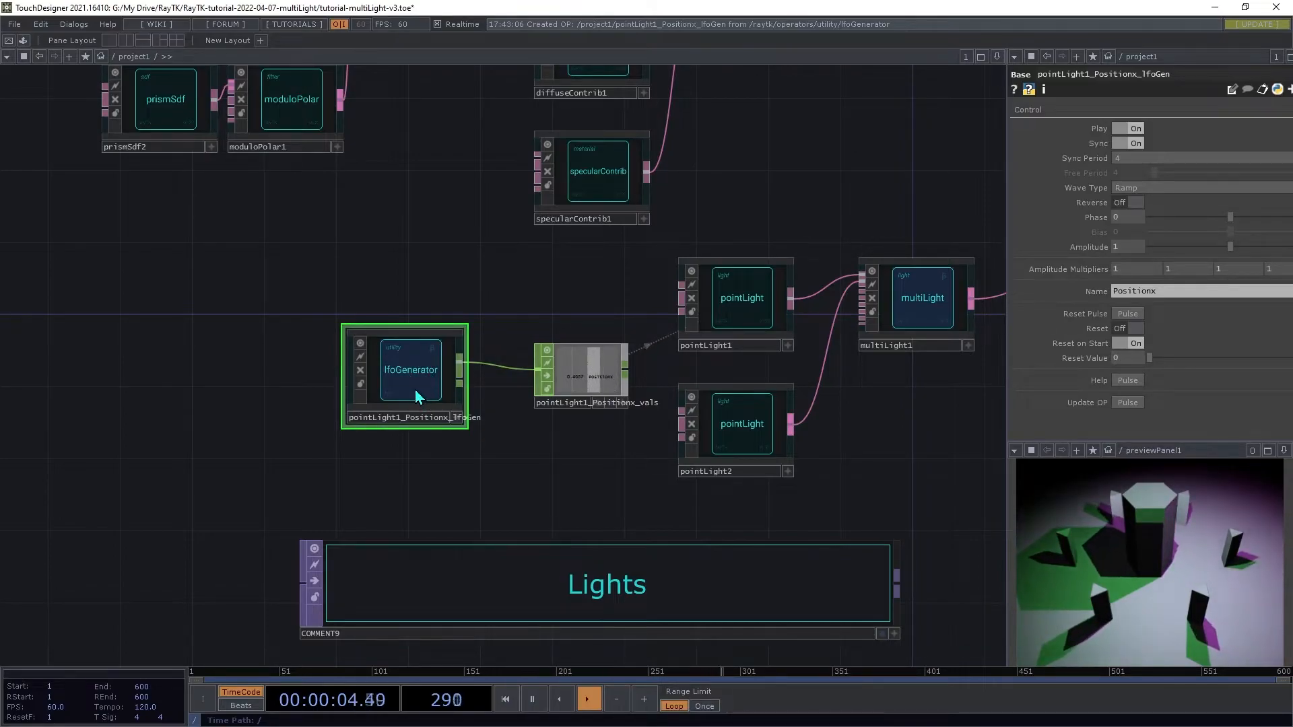
Step: Set the first light's LFO generator to unsynced with a free period of 10 and a Sine wave
{"action": "left_click", "coordinate": [741, 307]}
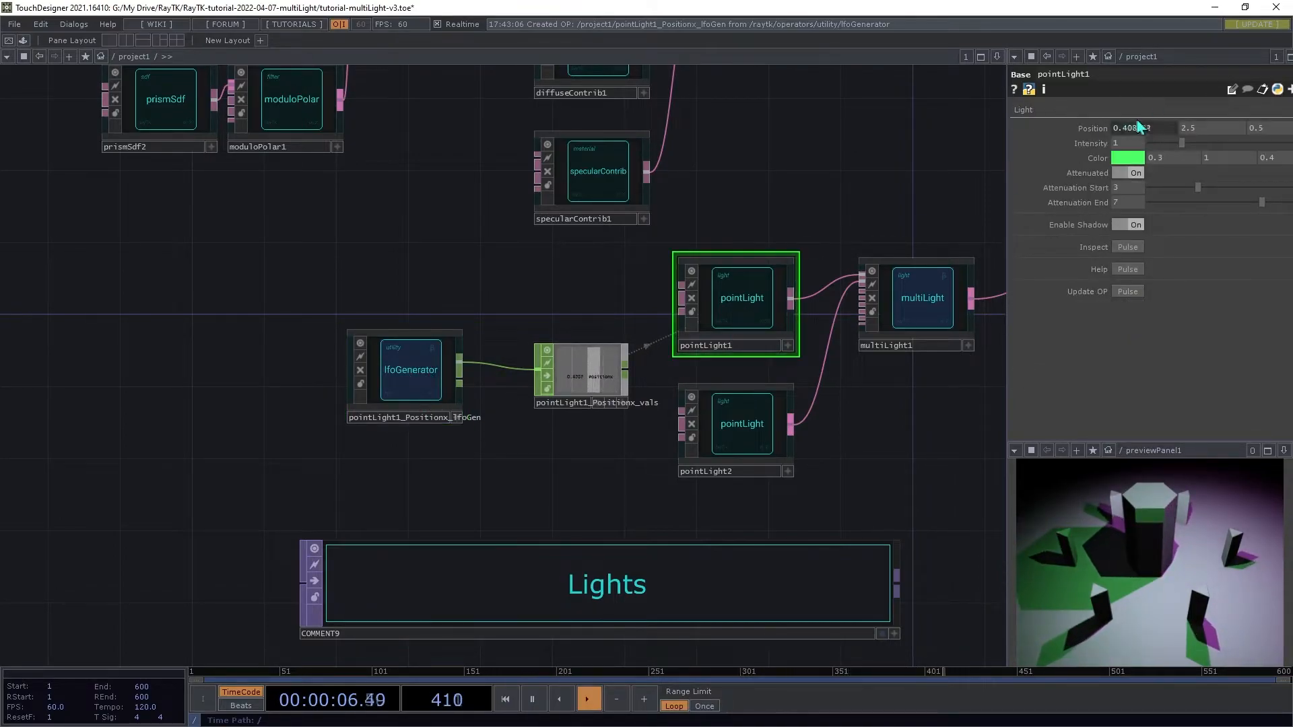
{"action": "left_click", "coordinate": [439, 361]}
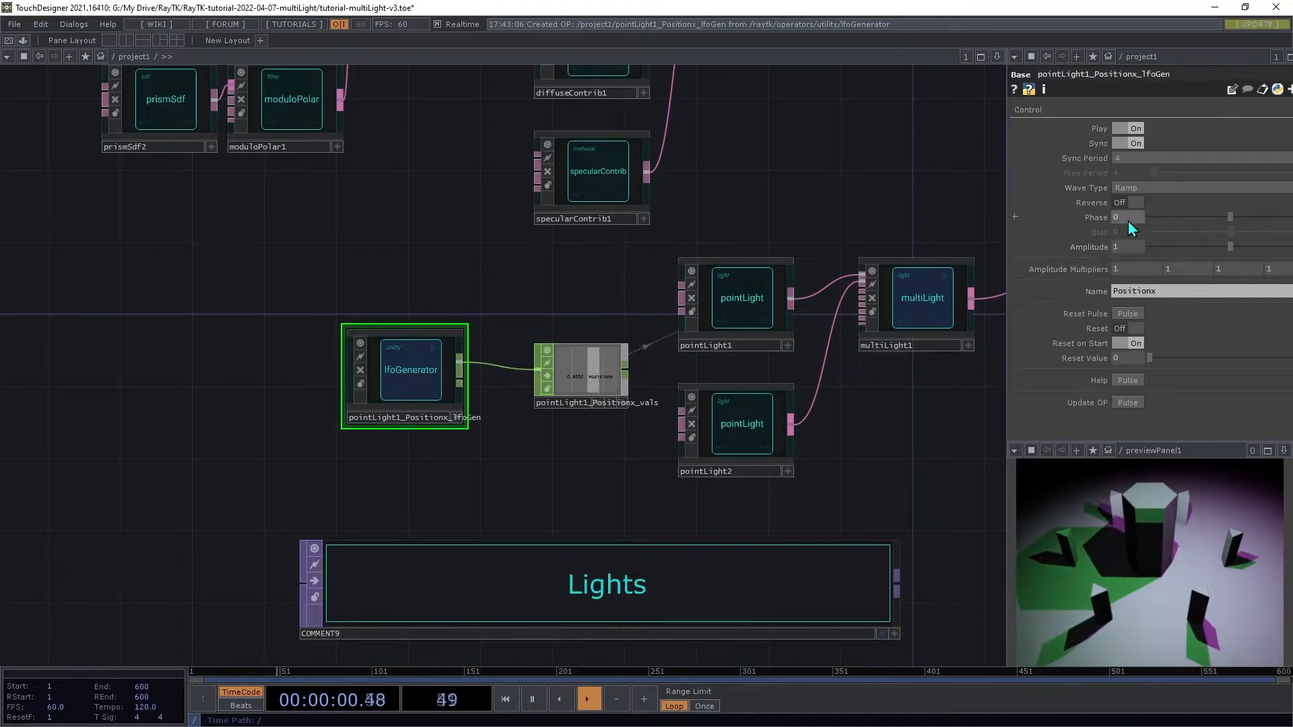
{"action": "left_click", "coordinate": [1122, 144]}
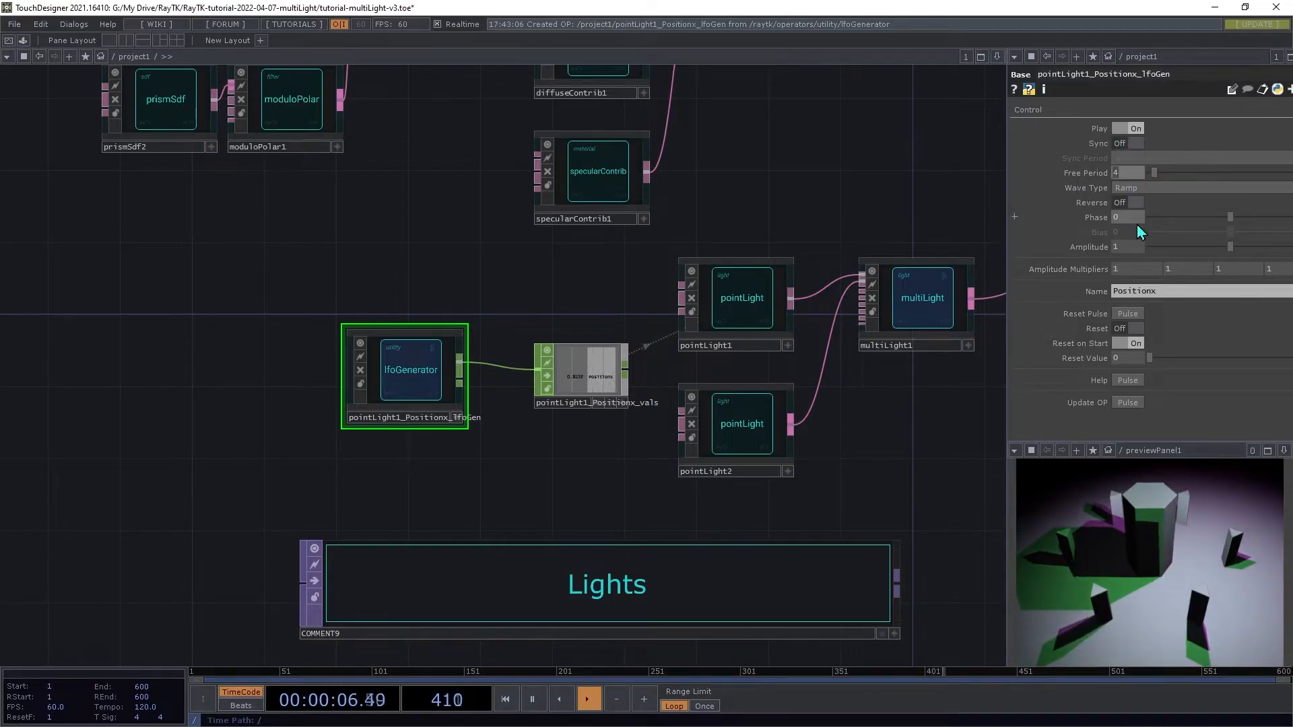
{"action": "type", "text": "10"}
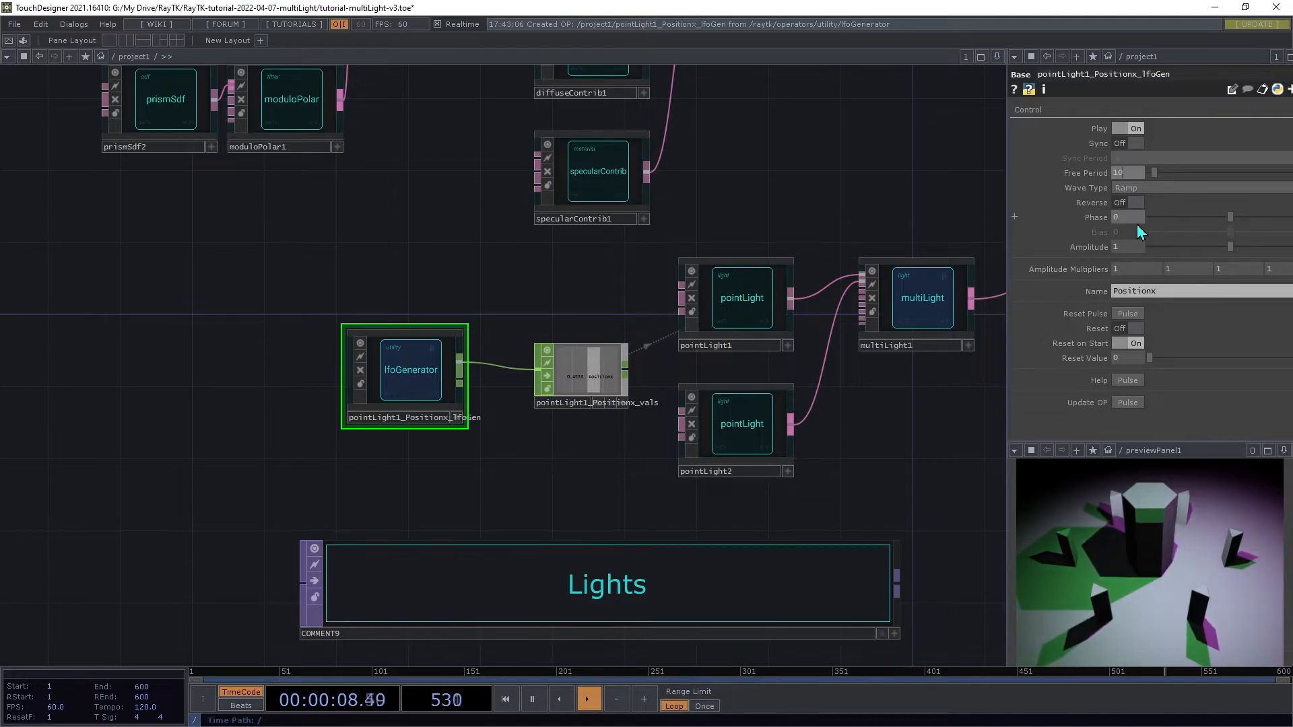
{"action": "key", "text": "Tab"}
{"action": "left_click", "coordinate": [1138, 188]}
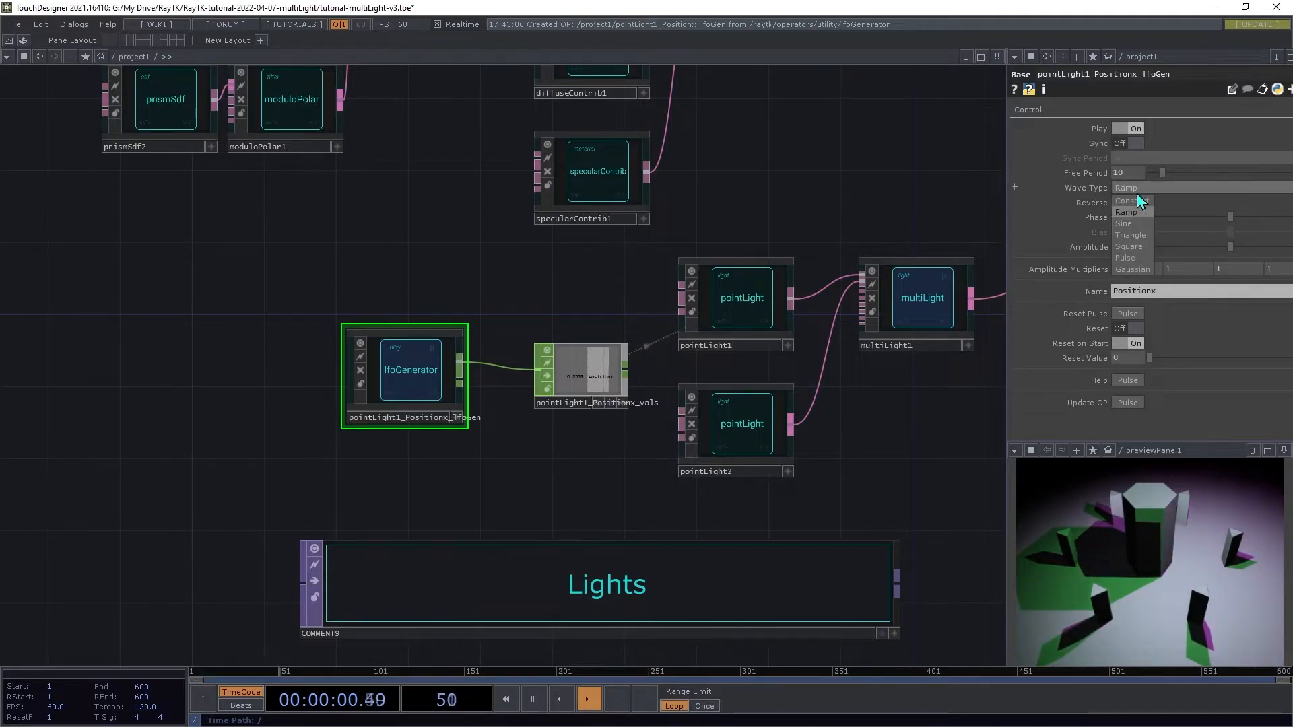
{"action": "left_click", "coordinate": [1131, 225]}
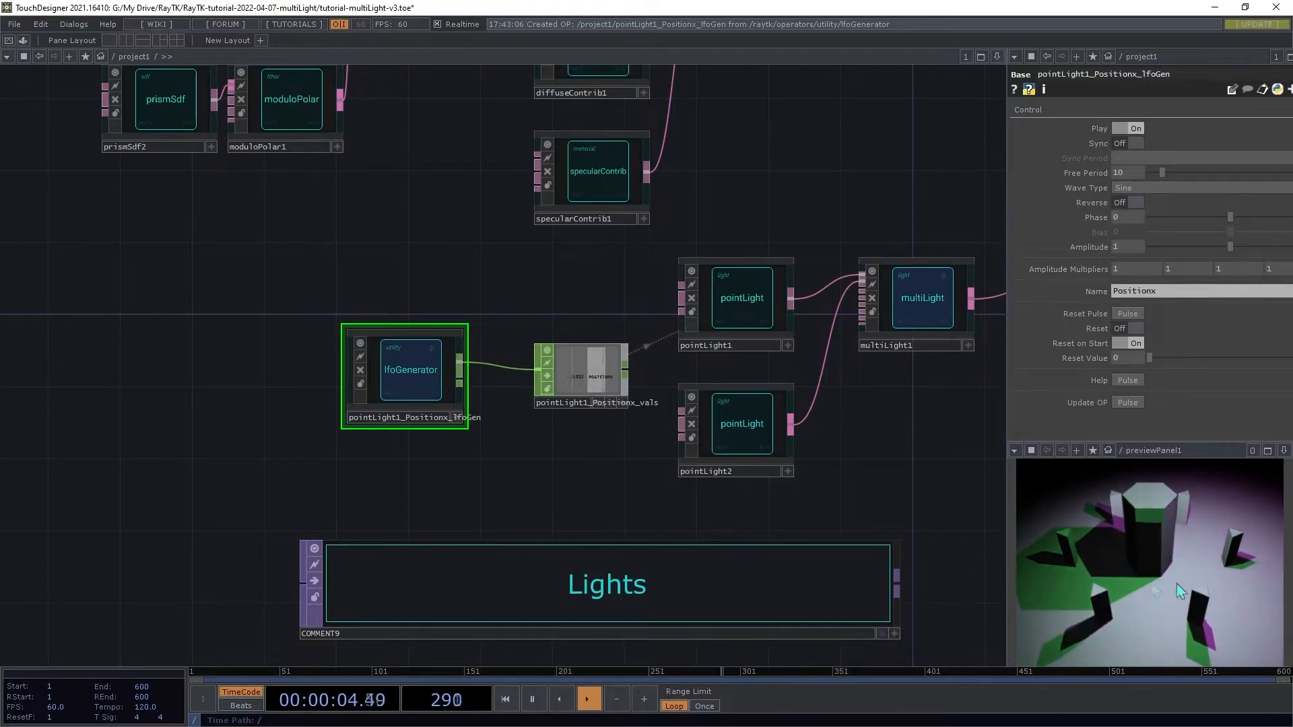
{"action": "left_click_drag", "start_coordinate": [575, 309], "coordinate": [389, 299]}
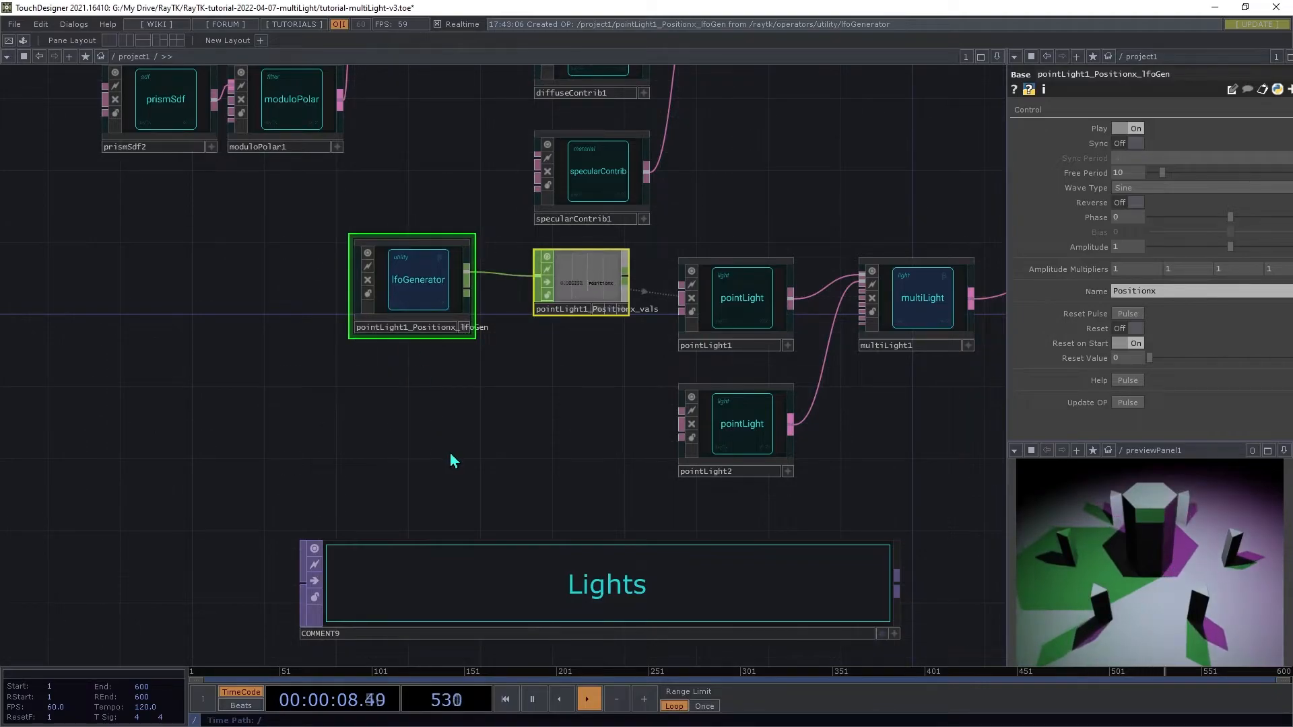
Step: Animate the second point light's Position (x) with an LFO
{"action": "left_click", "coordinate": [742, 441]}
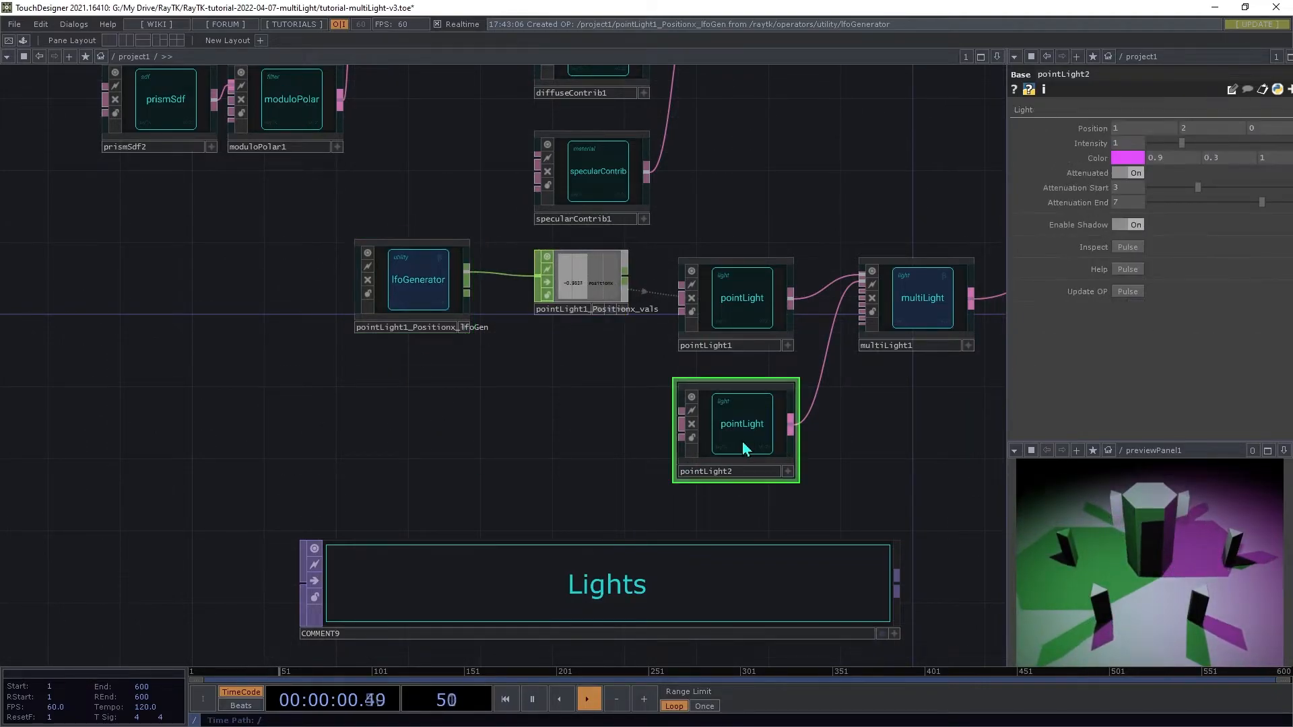
{"action": "right_click", "coordinate": [576, 425]}
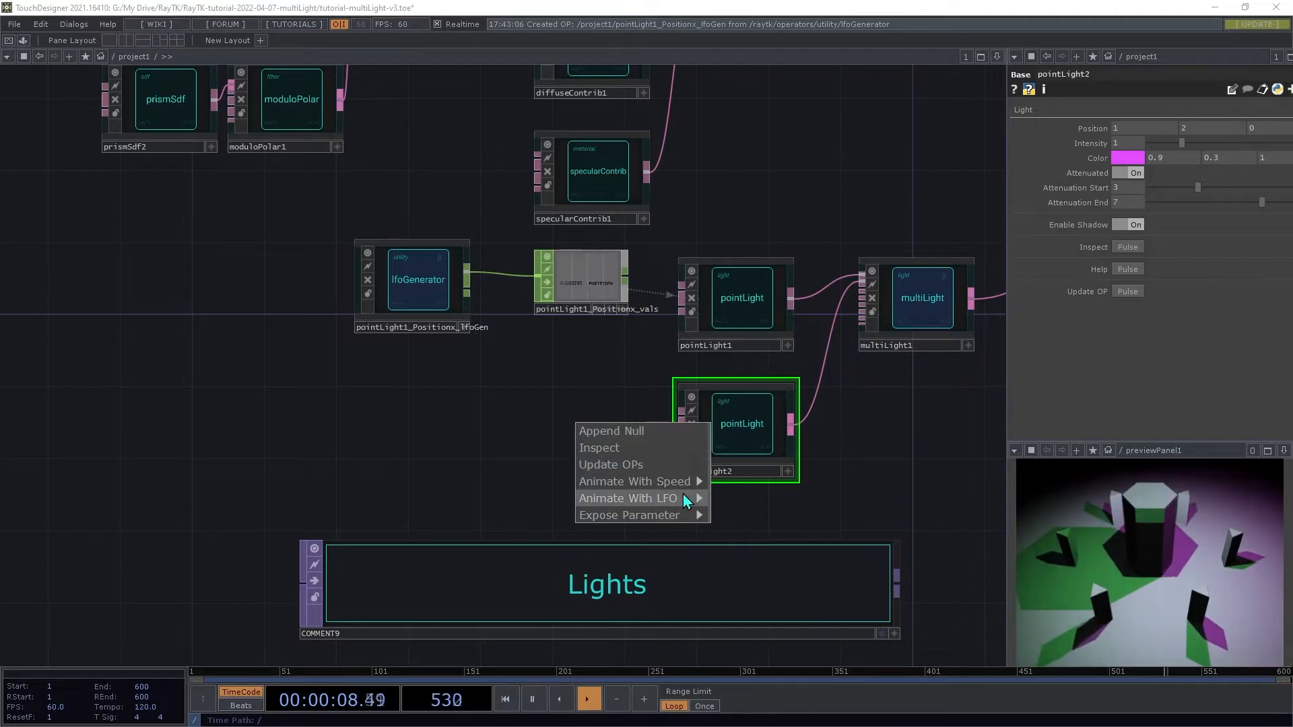
{"action": "mouse_move", "coordinate": [685, 501]}
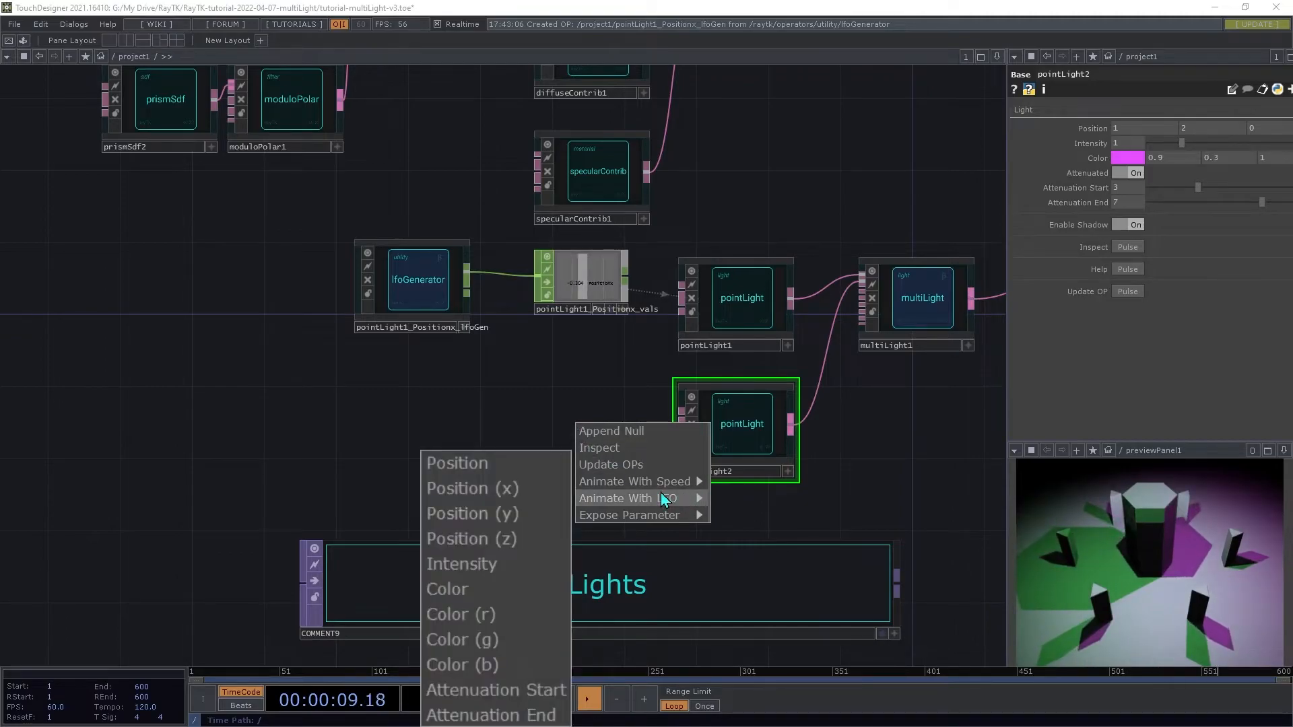
{"action": "left_click", "coordinate": [508, 488]}
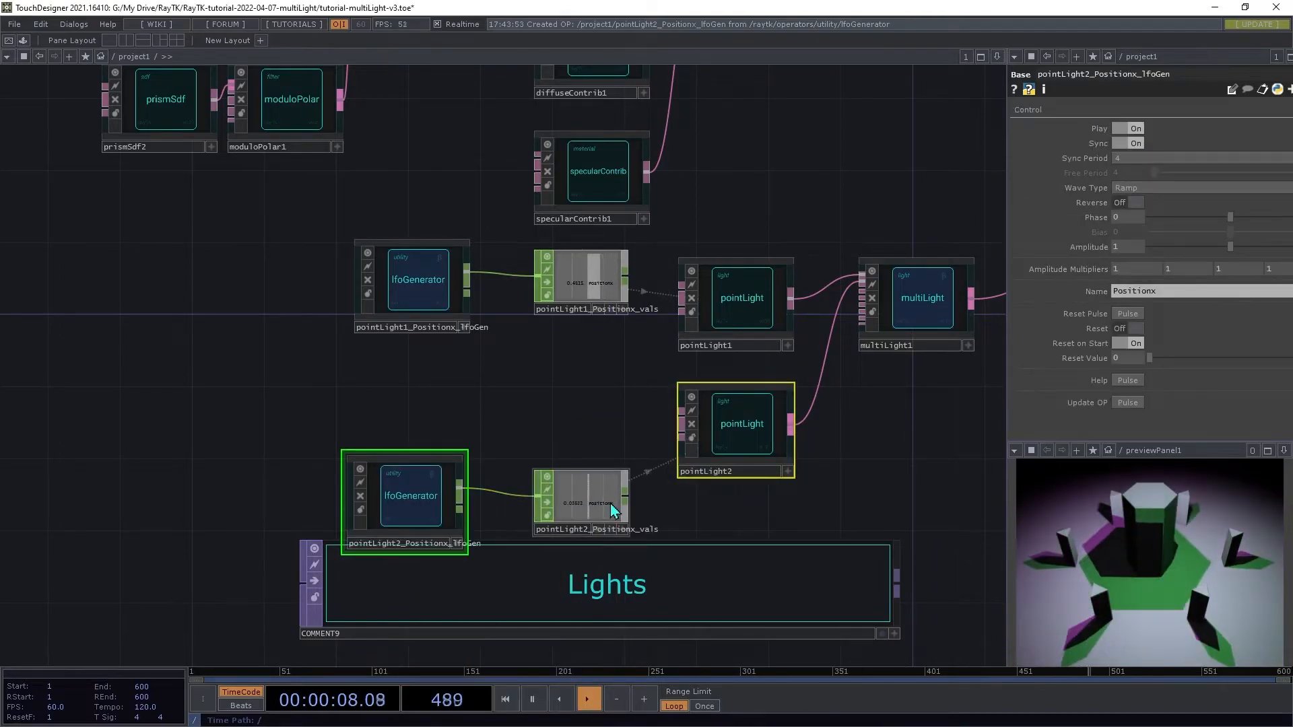
Step: Set the second light's Position (x) LFO to unsynced with a free period of 8, a Sine wave and amplitude 1.5
{"action": "left_click", "coordinate": [418, 511], "text": "ctrl"}
{"action": "left_click_drag", "start_coordinate": [418, 511], "coordinate": [420, 399]}
{"action": "left_click", "coordinate": [418, 399]}
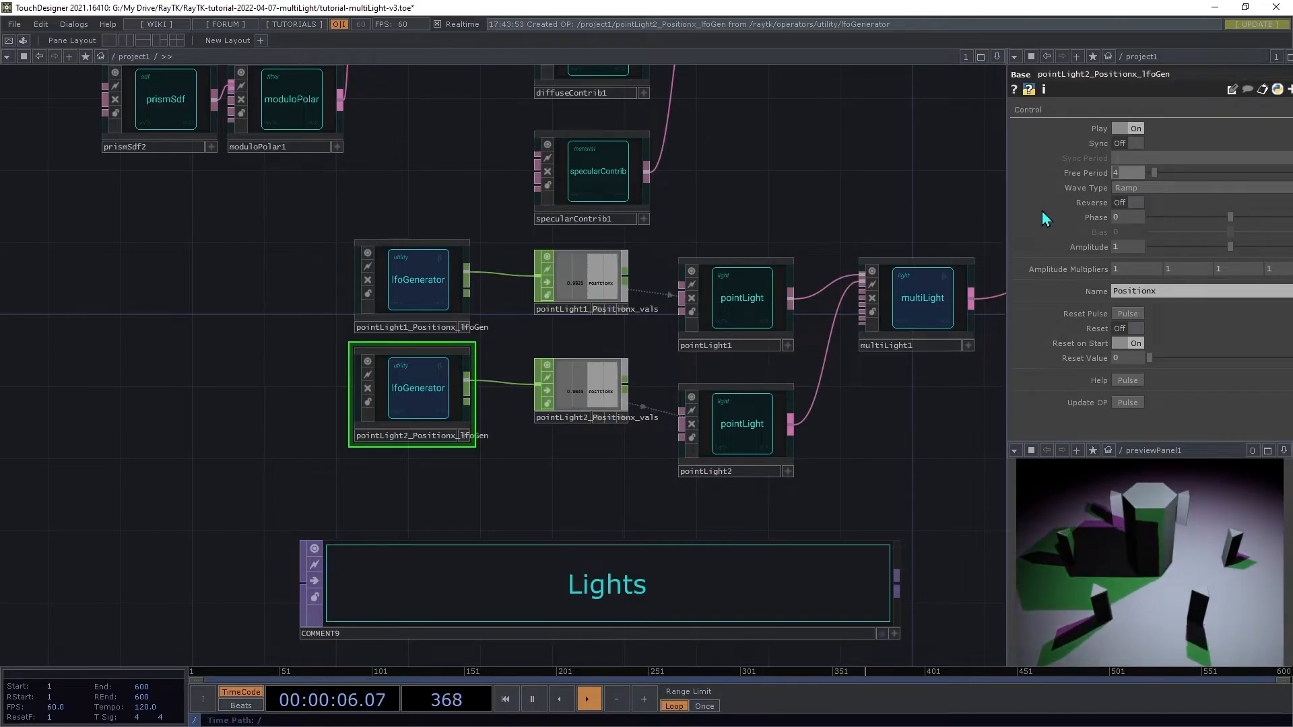
{"action": "type", "text": "8"}
{"action": "key", "text": "Tab"}
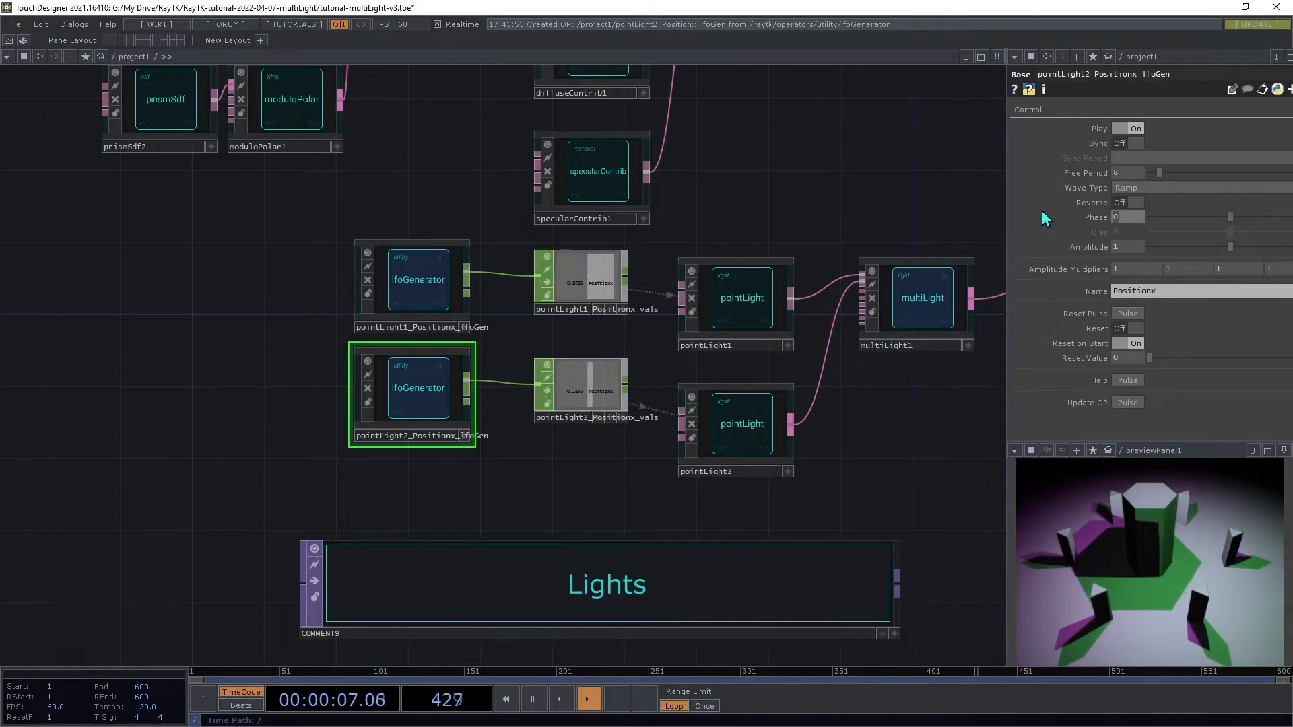
{"action": "left_click", "coordinate": [1178, 189]}
{"action": "left_click", "coordinate": [1135, 224]}
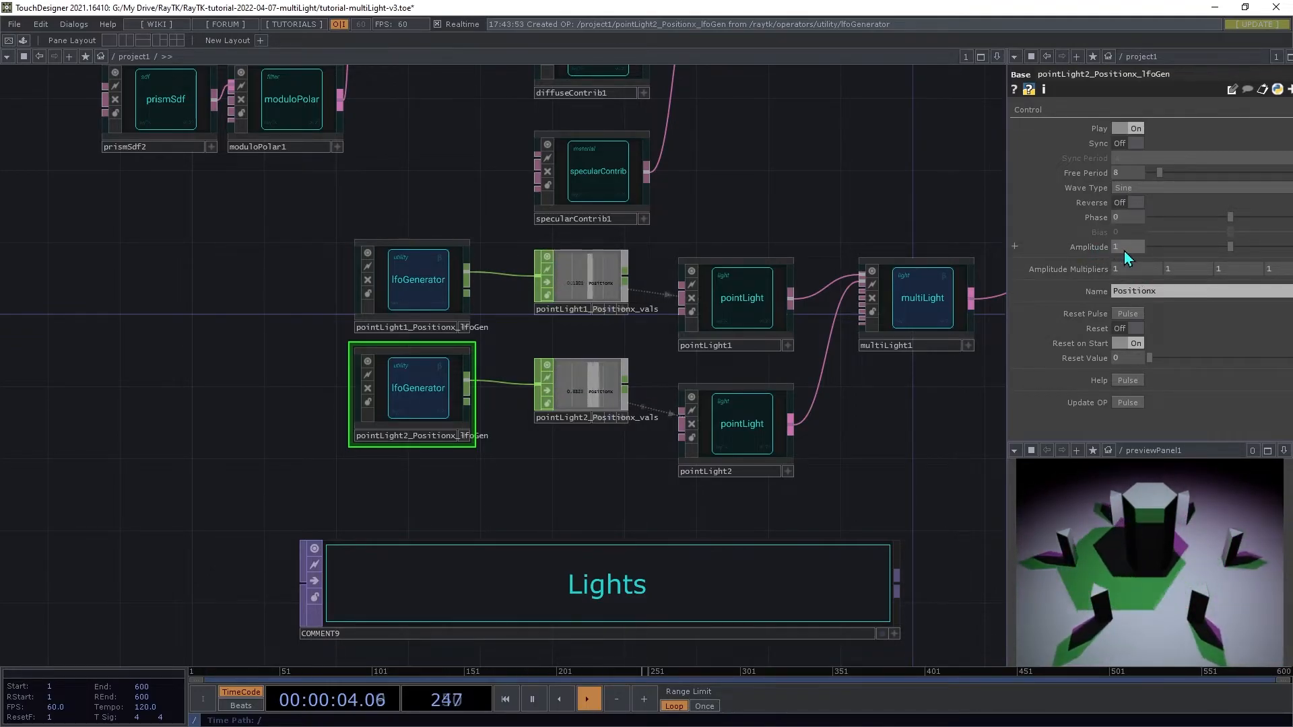
{"action": "mouse_move", "coordinate": [1123, 249]}
{"action": "middle_mouse_down"}
{"action": "mouse_move", "coordinate": [1124, 233]}
{"action": "mouse_move", "coordinate": [1138, 237]}
{"action": "middle_mouse_up"}
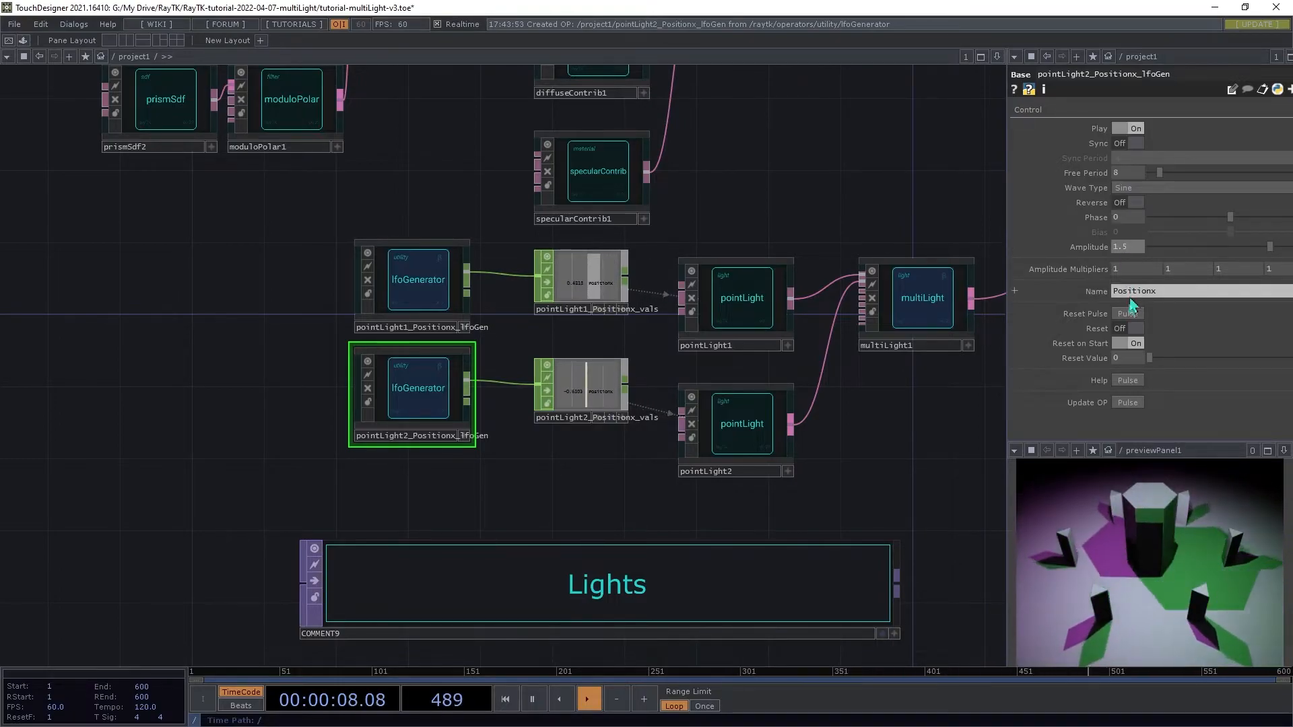
Step: Move the second light's LFO nodes up and animate the second point light's Position (z) with an LFO
{"action": "right_click_drag", "start_coordinate": [601, 483], "coordinate": [393, 272]}
{"action": "left_click_drag", "start_coordinate": [393, 271], "coordinate": [392, 254]}
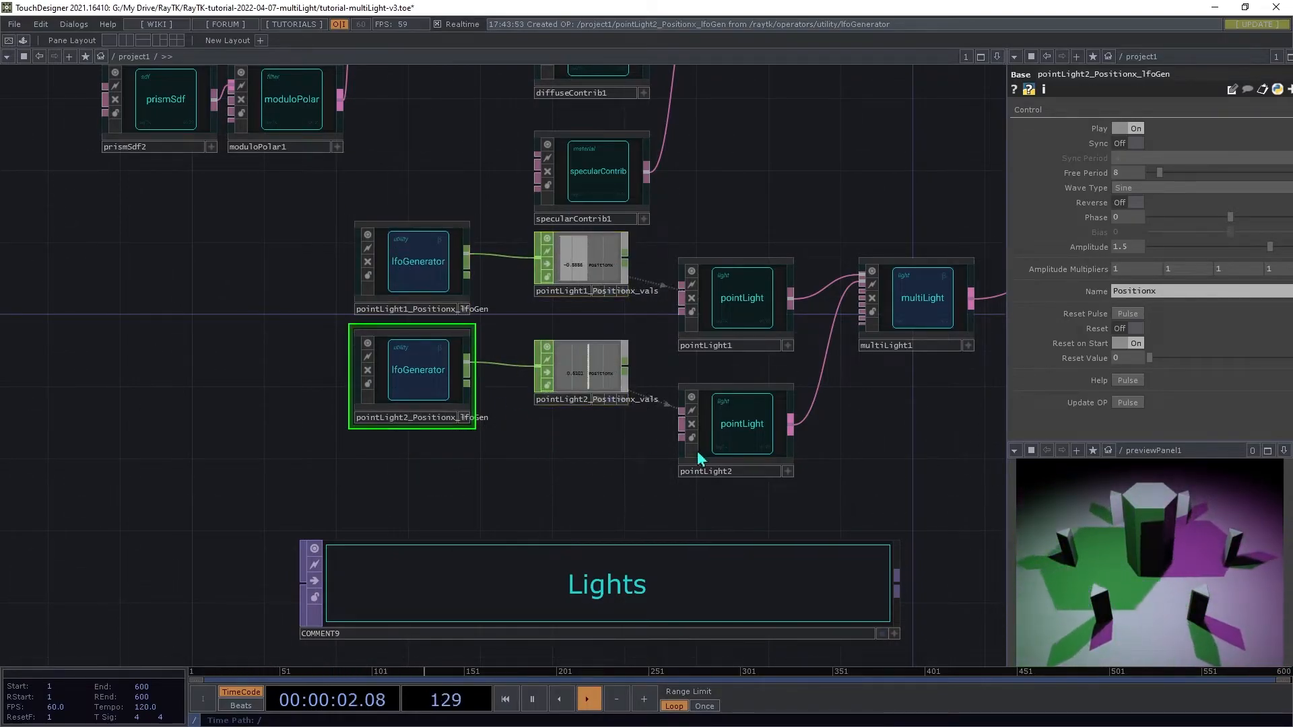
{"action": "left_click", "coordinate": [781, 434]}
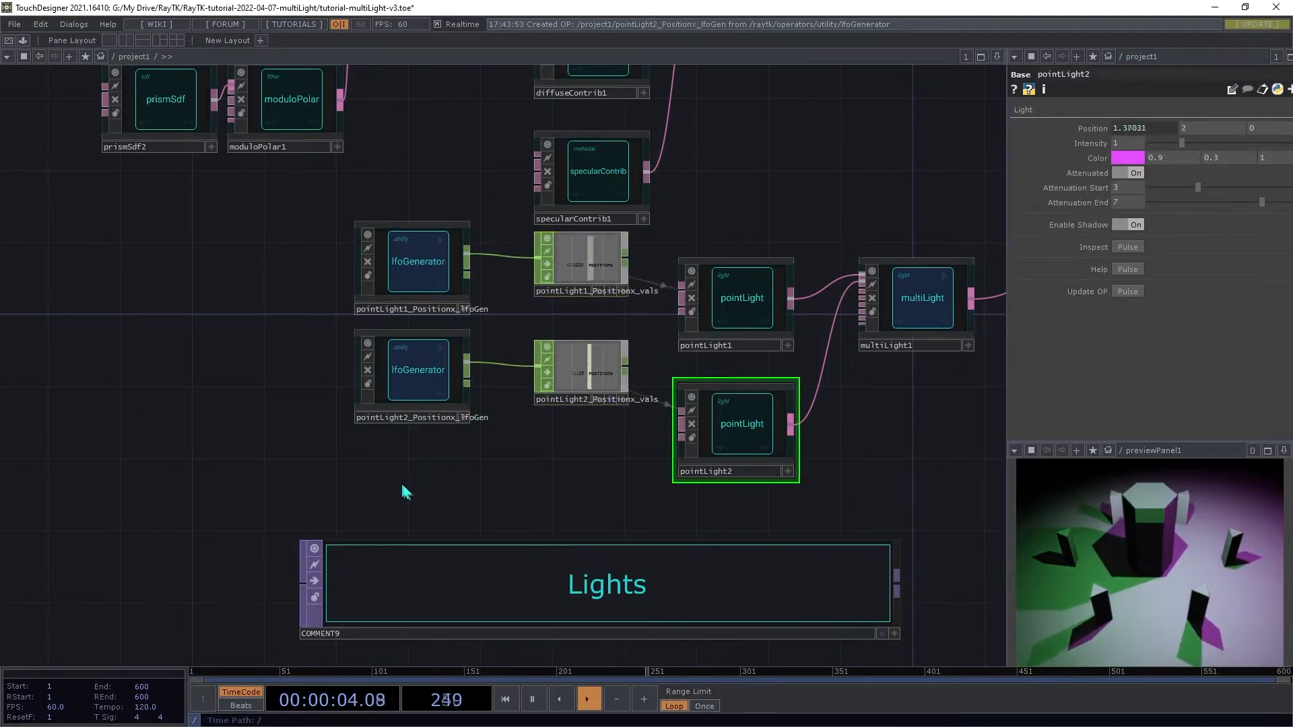
{"action": "right_click", "coordinate": [580, 453]}
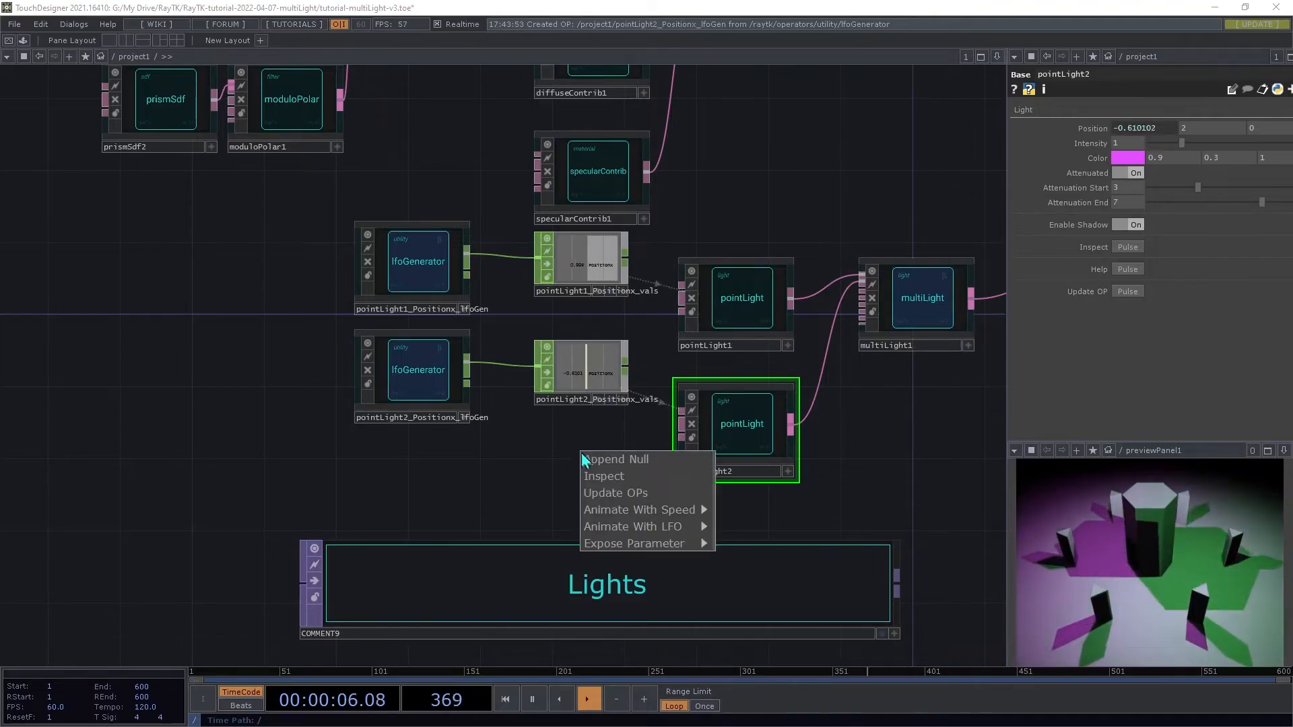
{"action": "mouse_move", "coordinate": [674, 527]}
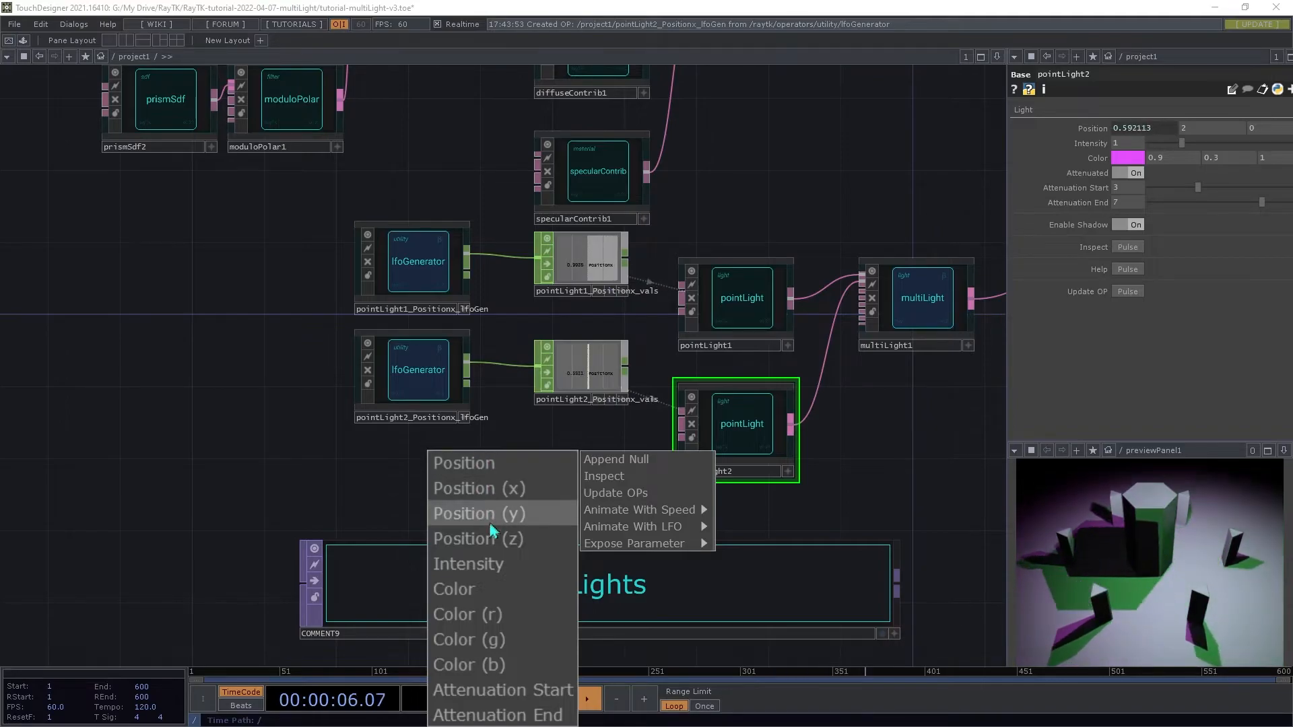
{"action": "left_click", "coordinate": [451, 543]}
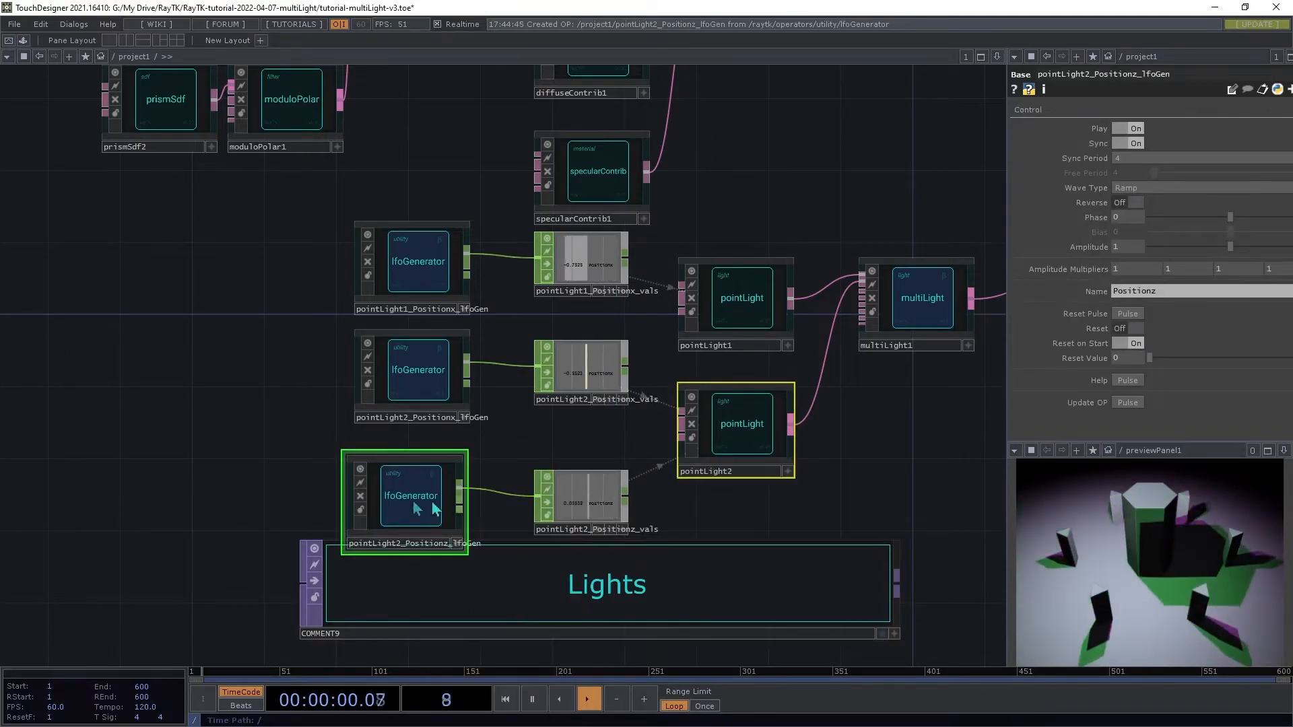
Step: Set the Position (z) LFO to unsynced with a free period of 12 and a Sine wave, tidying its nodes
{"action": "left_click_drag", "start_coordinate": [421, 511], "coordinate": [424, 493]}
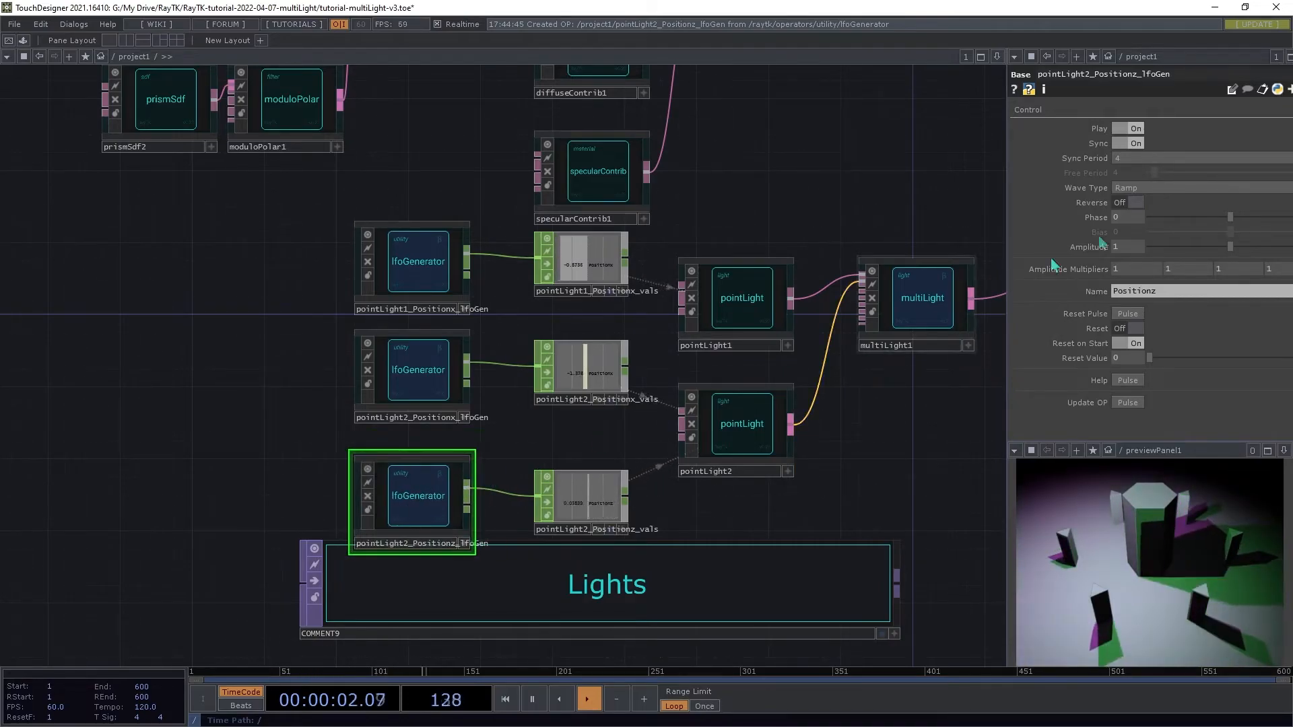
{"action": "left_click", "coordinate": [1130, 144]}
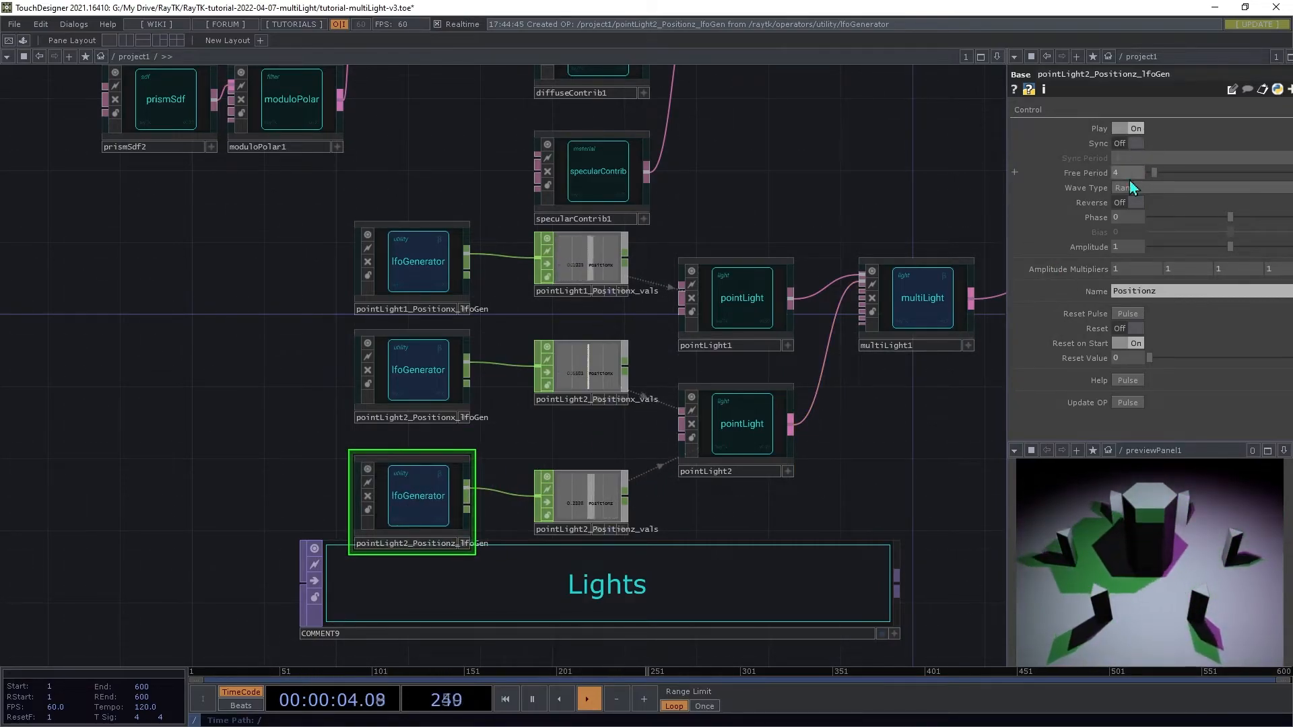
{"action": "type", "text": "12"}
{"action": "key", "text": "Tab"}
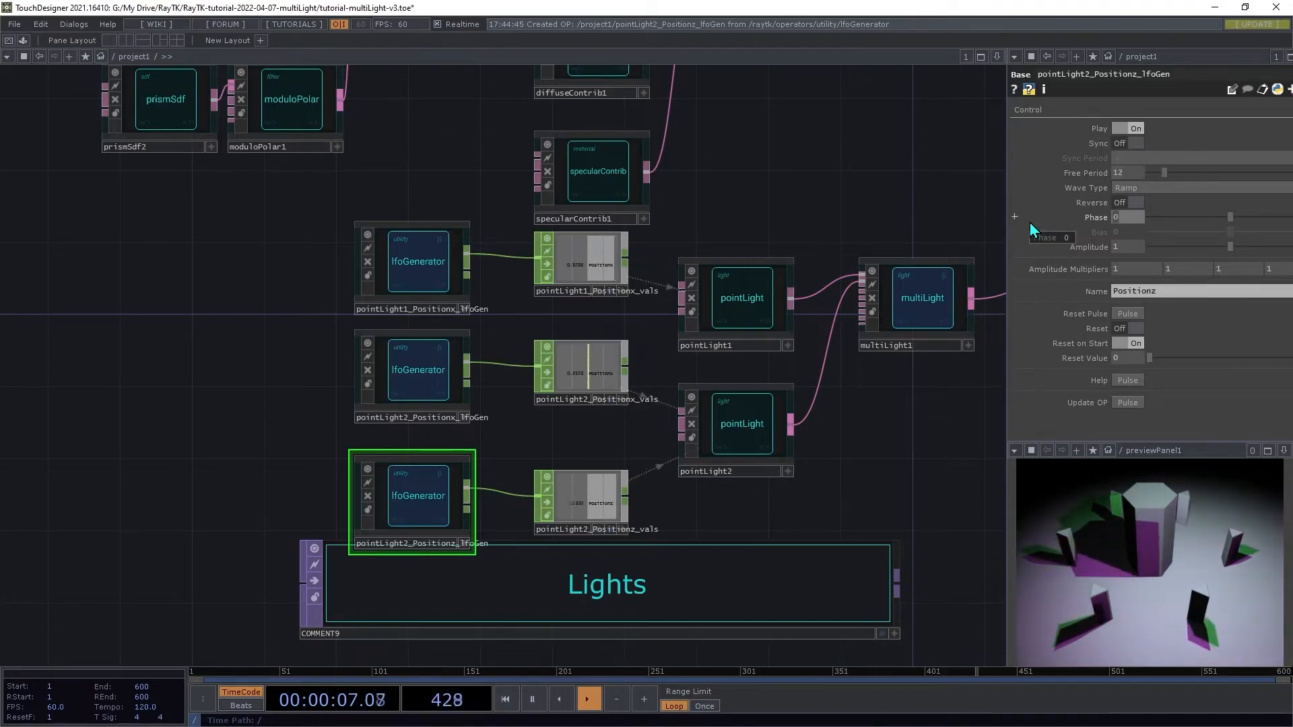
{"action": "left_click", "coordinate": [1151, 189]}
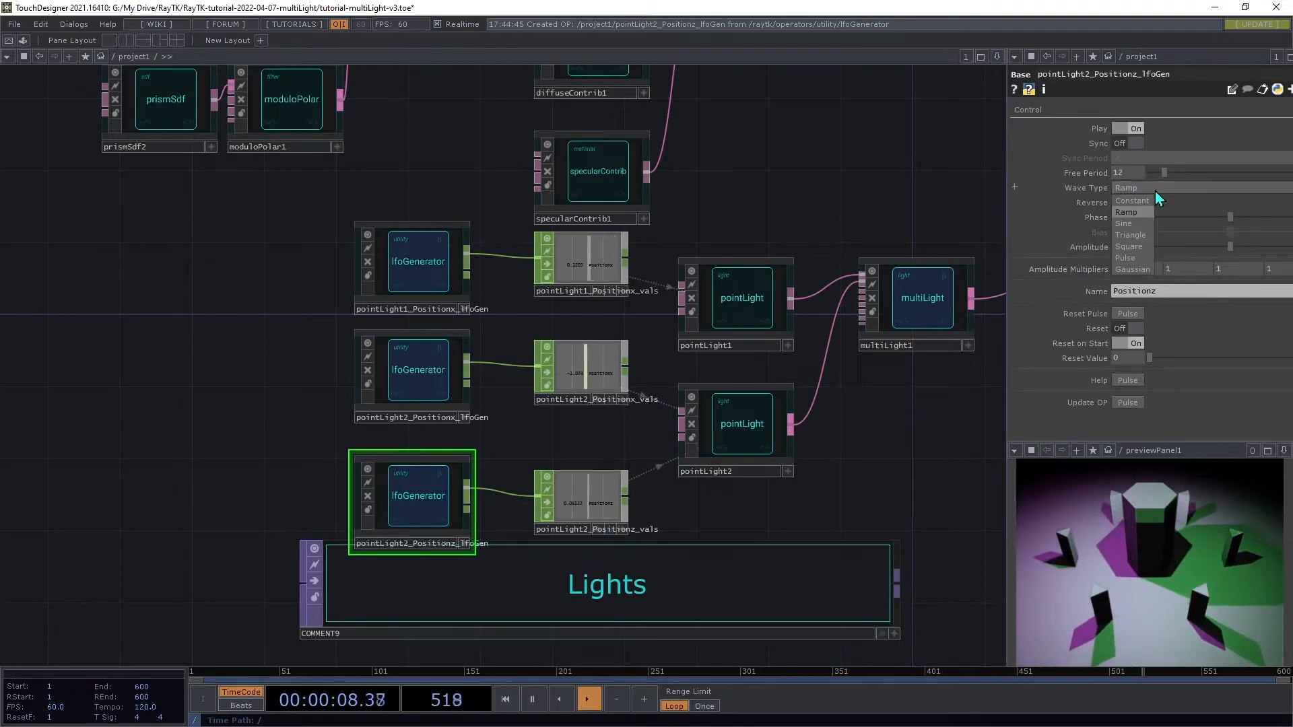
{"action": "left_click", "coordinate": [1137, 224]}
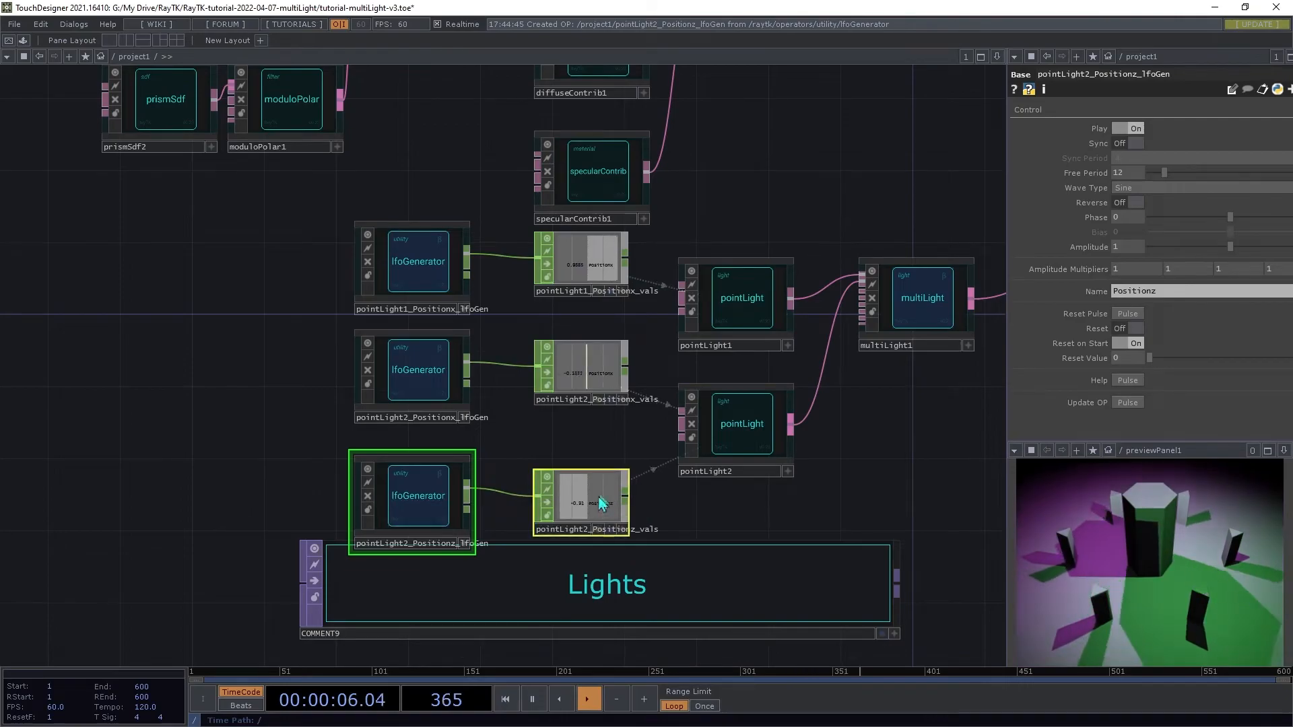
{"action": "left_click_drag", "start_coordinate": [606, 505], "coordinate": [606, 487]}
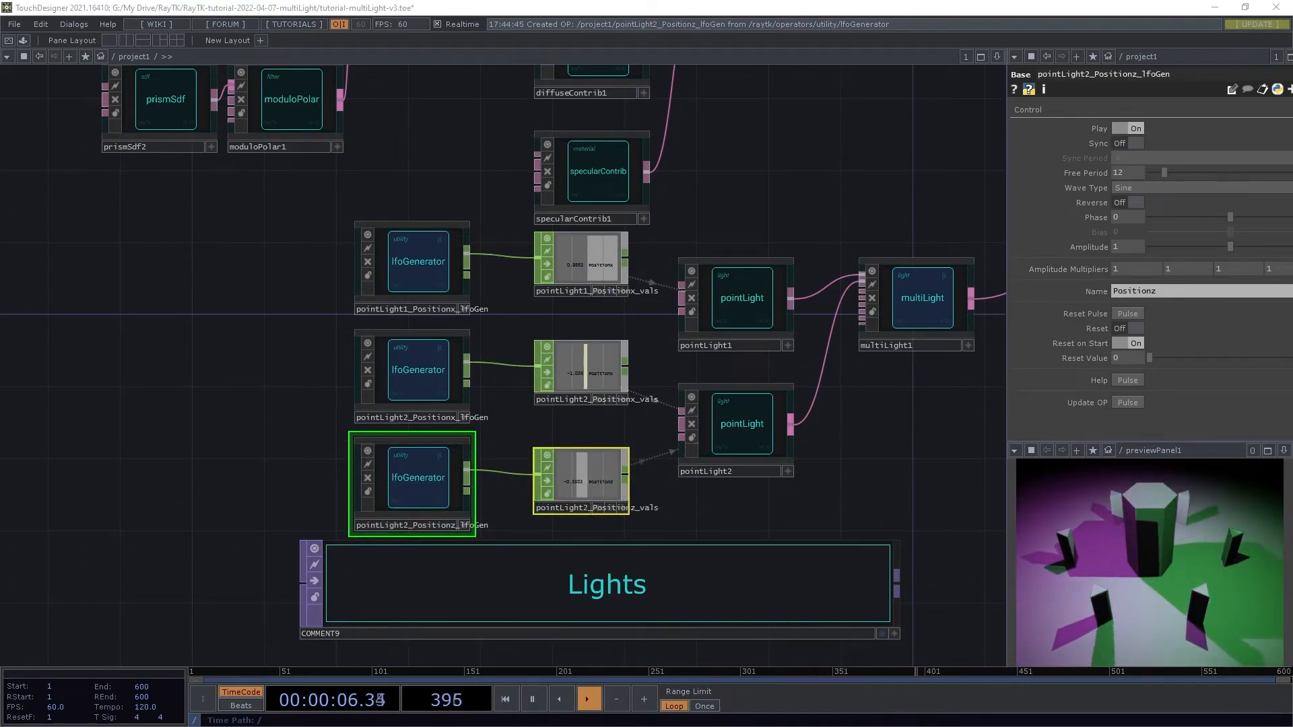
Step: Toggle the arrange operator's second and third inputs off and back on to compare the scene
{"action": "scroll", "coordinate": [922, 350], "scroll_direction": "down", "scroll_amount": 6}
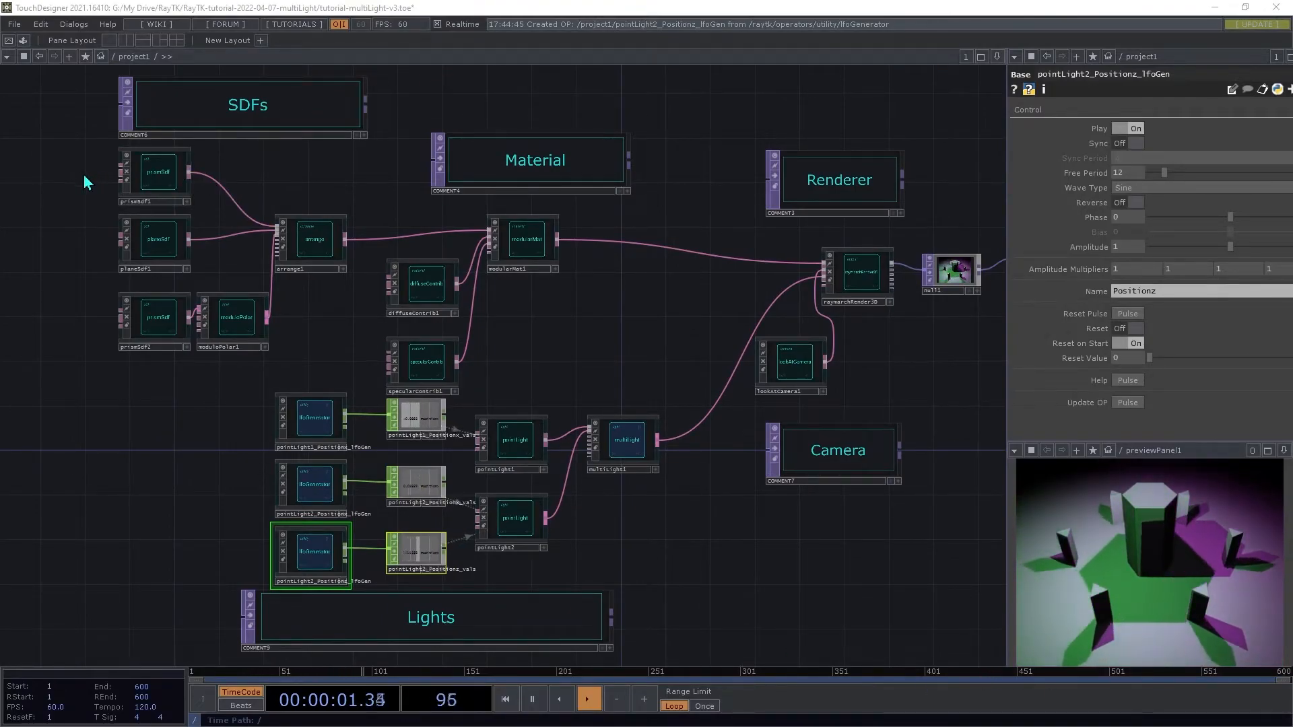
{"action": "left_click", "coordinate": [322, 248]}
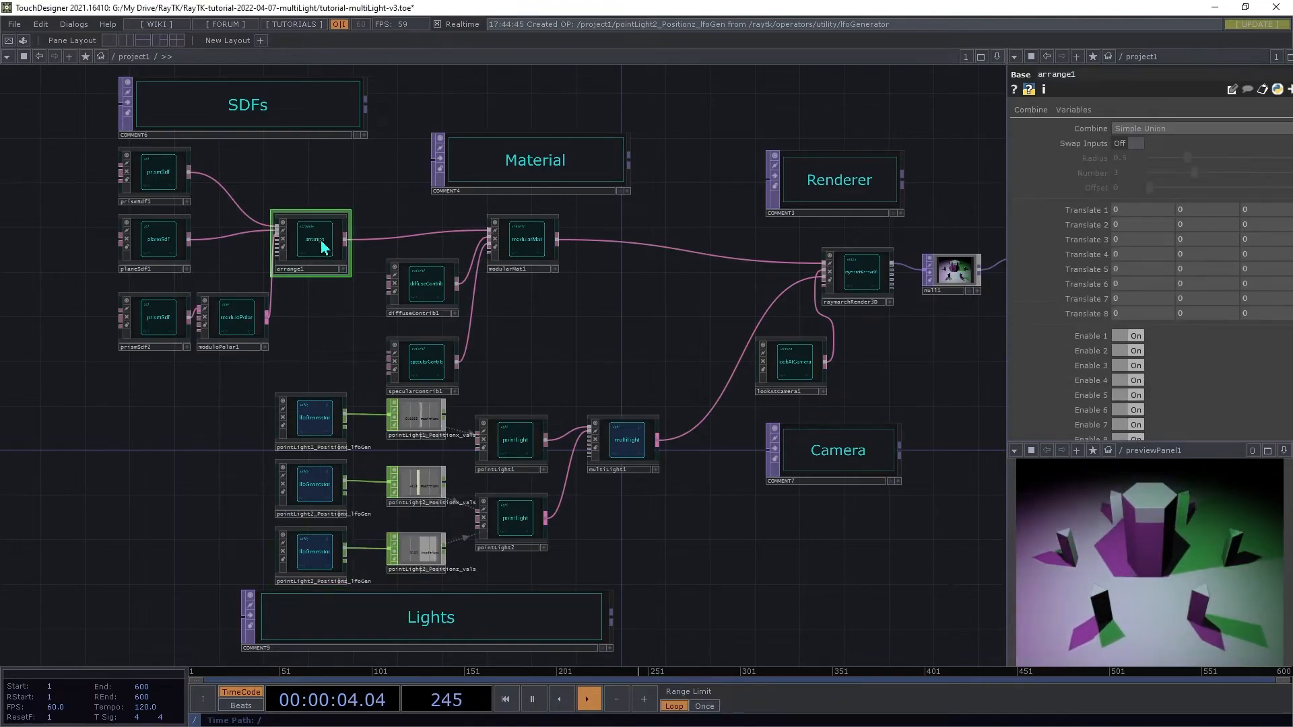
{"action": "left_click", "coordinate": [1129, 337]}
{"action": "left_click", "coordinate": [1129, 338]}
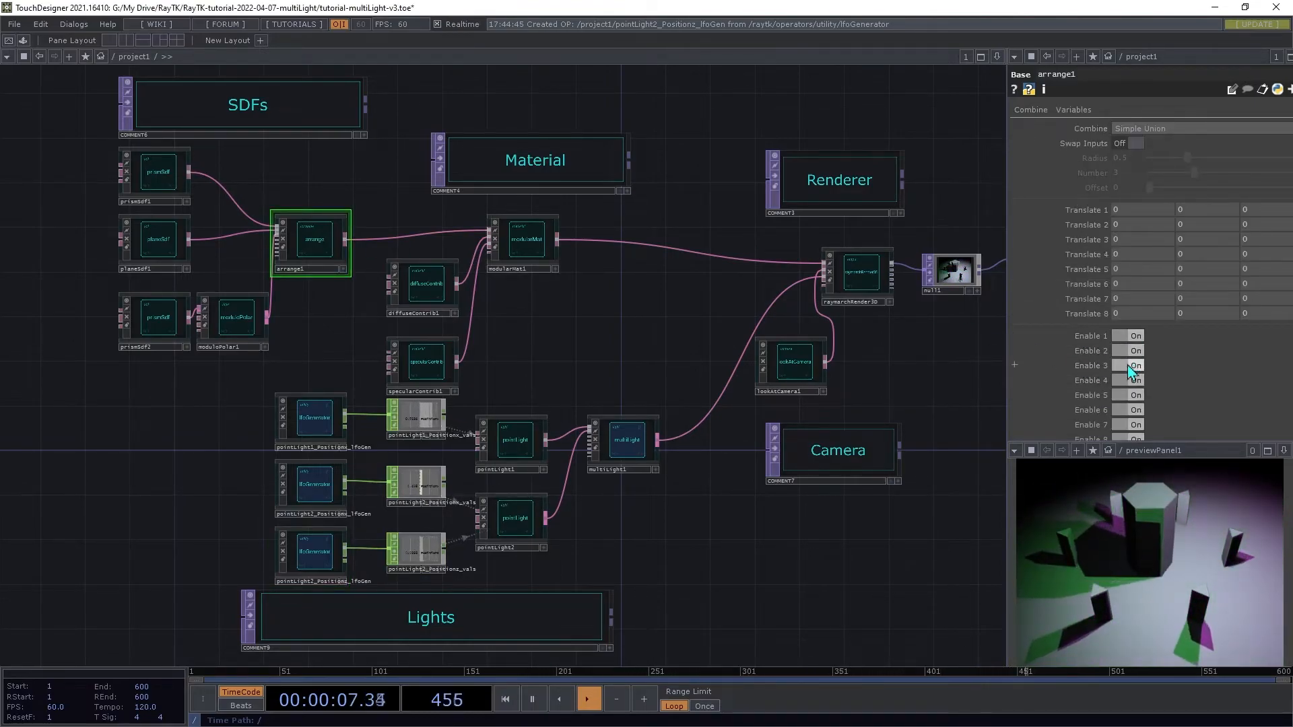
{"action": "left_click", "coordinate": [1131, 366]}
{"action": "left_click", "coordinate": [1131, 366]}
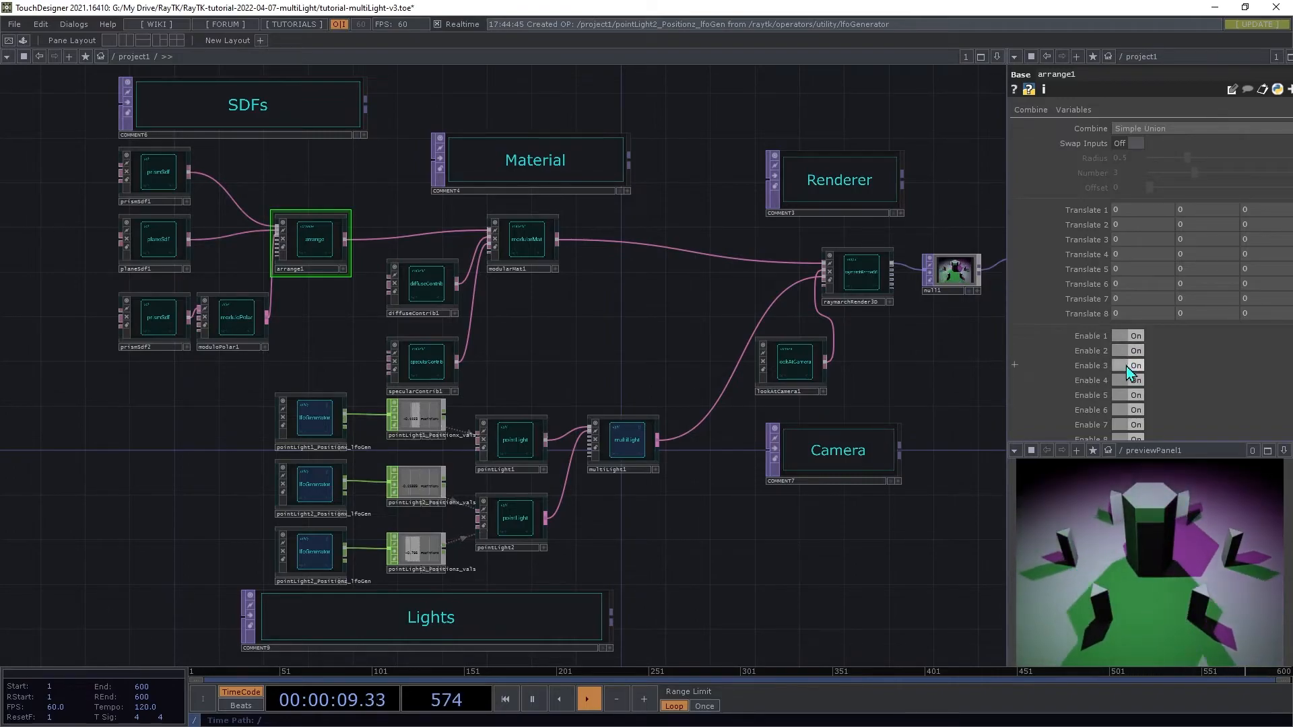
{"action": "mouse_move", "coordinate": [1128, 211]}
{"action": "middle_mouse_down"}
{"action": "mouse_move", "coordinate": [1158, 215]}
{"action": "mouse_move", "coordinate": [1131, 216]}
{"action": "middle_mouse_up"}
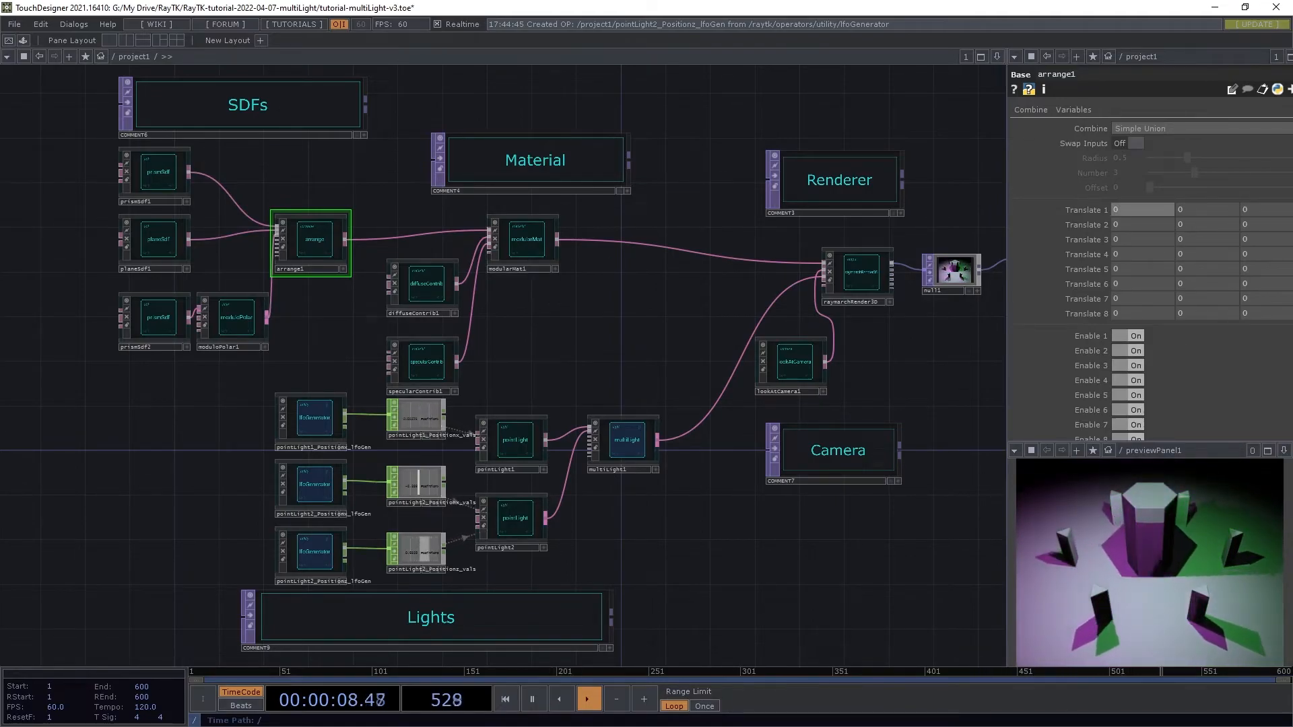
Step: Review the material's operator menu and the parameters of multiLight, the first LFO and the first point light
{"action": "left_click", "coordinate": [531, 241]}
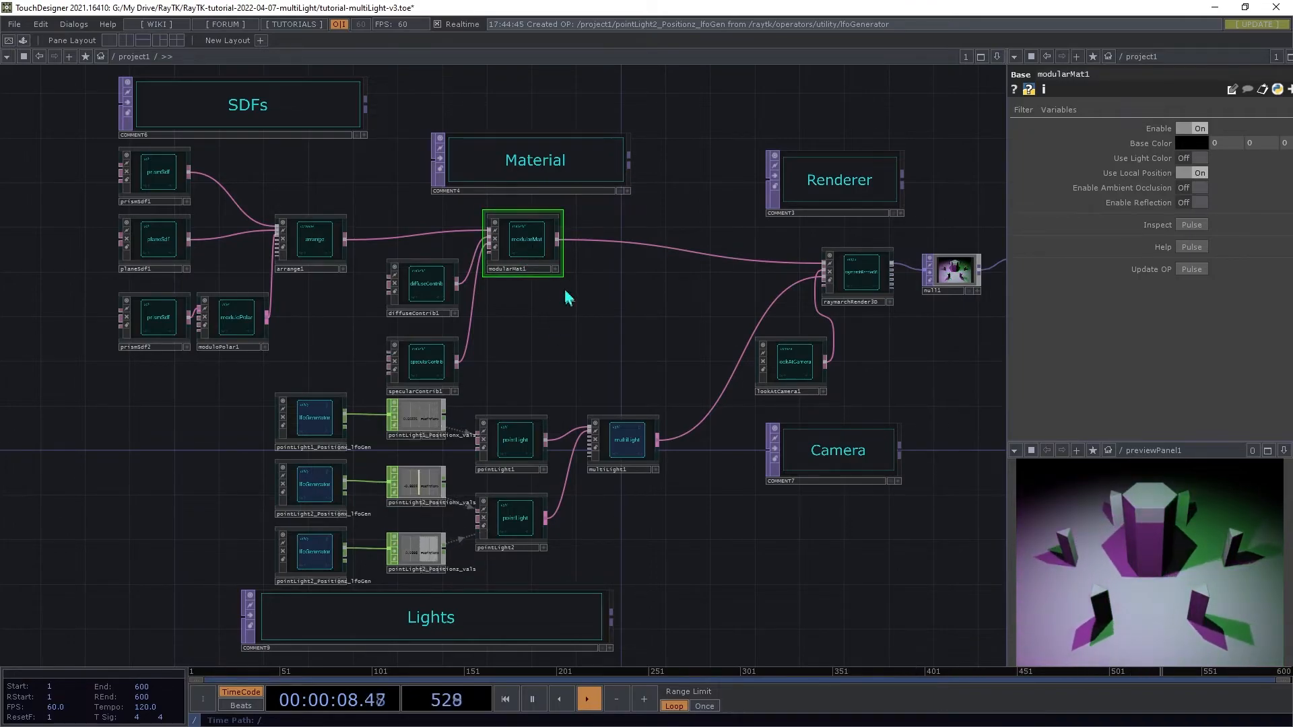
{"action": "key", "text": "alt+e"}
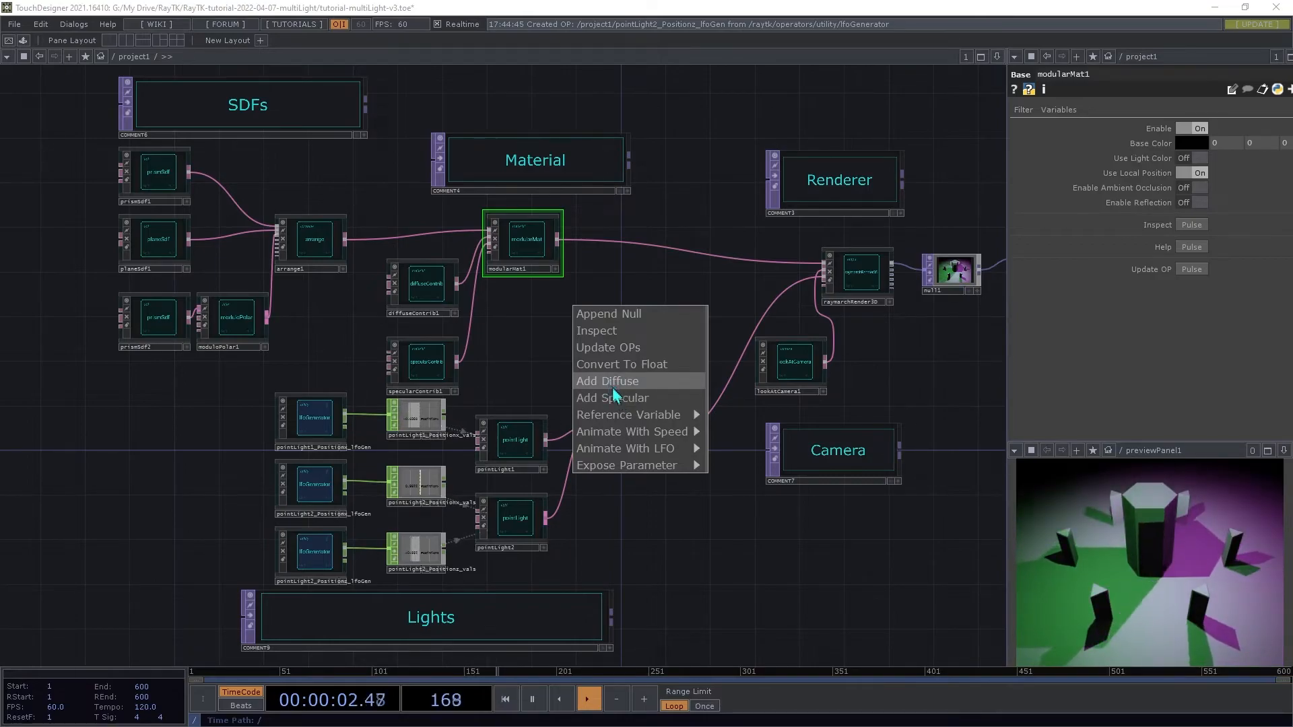
{"action": "left_click", "coordinate": [609, 365]}
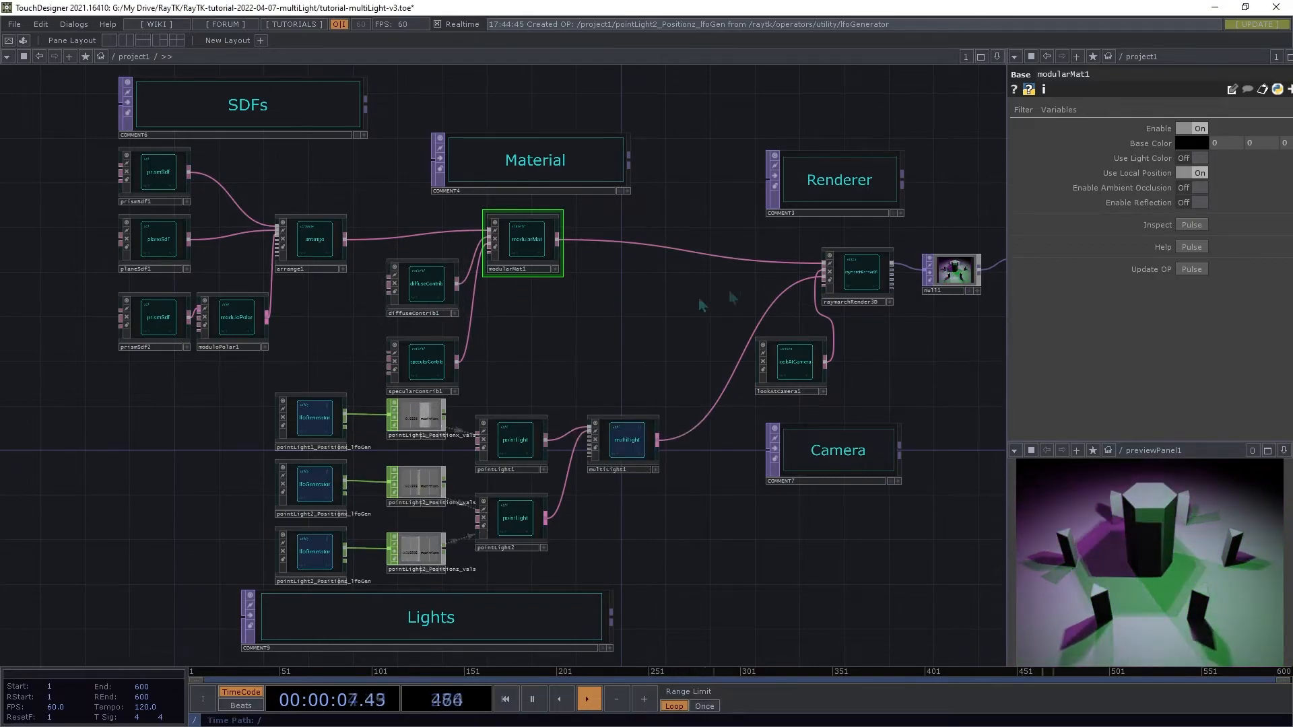
{"action": "left_click", "coordinate": [631, 444]}
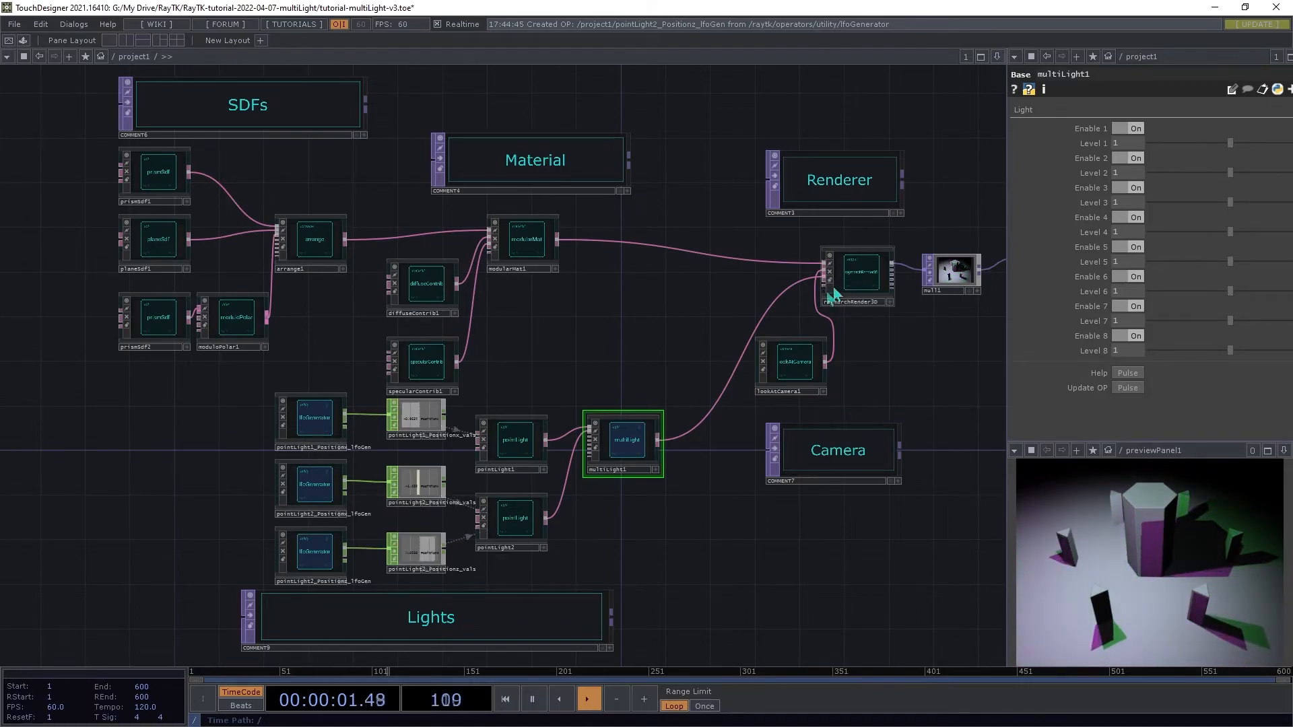
{"action": "left_click", "coordinate": [325, 430]}
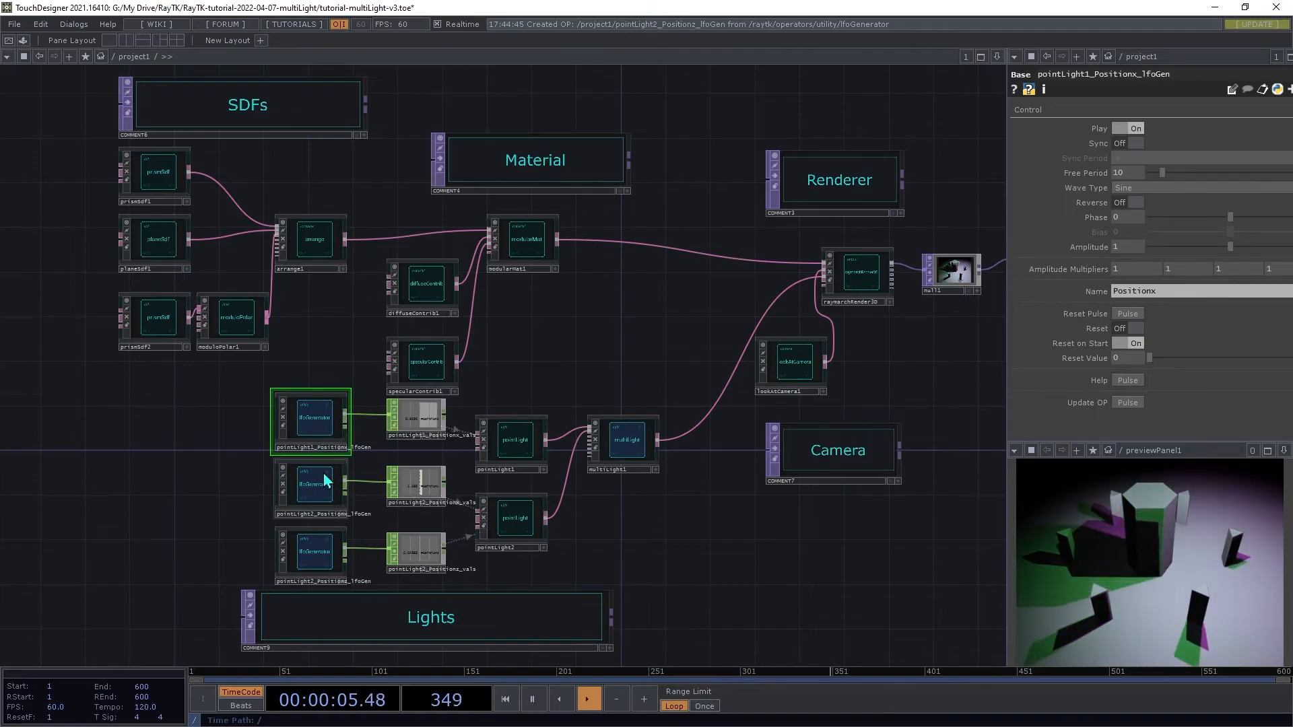
{"action": "left_click", "coordinate": [526, 446]}
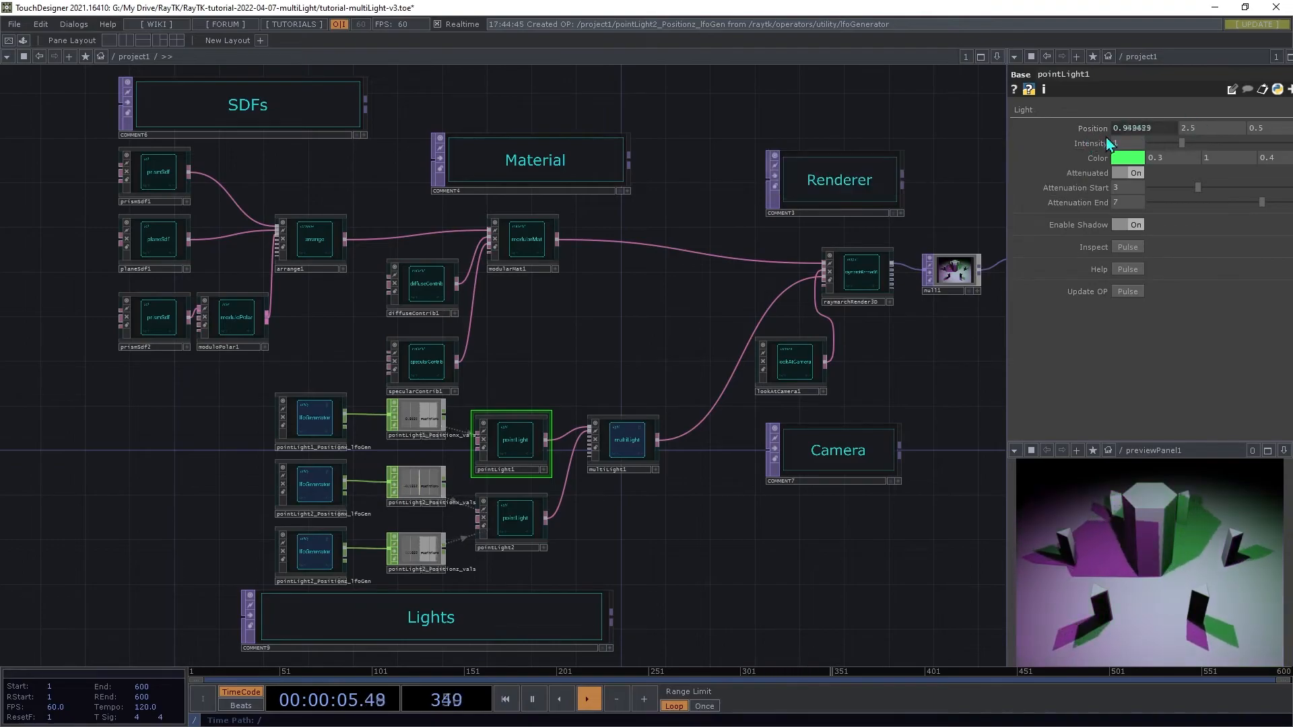
{"action": "mouse_move", "coordinate": [1089, 138]}
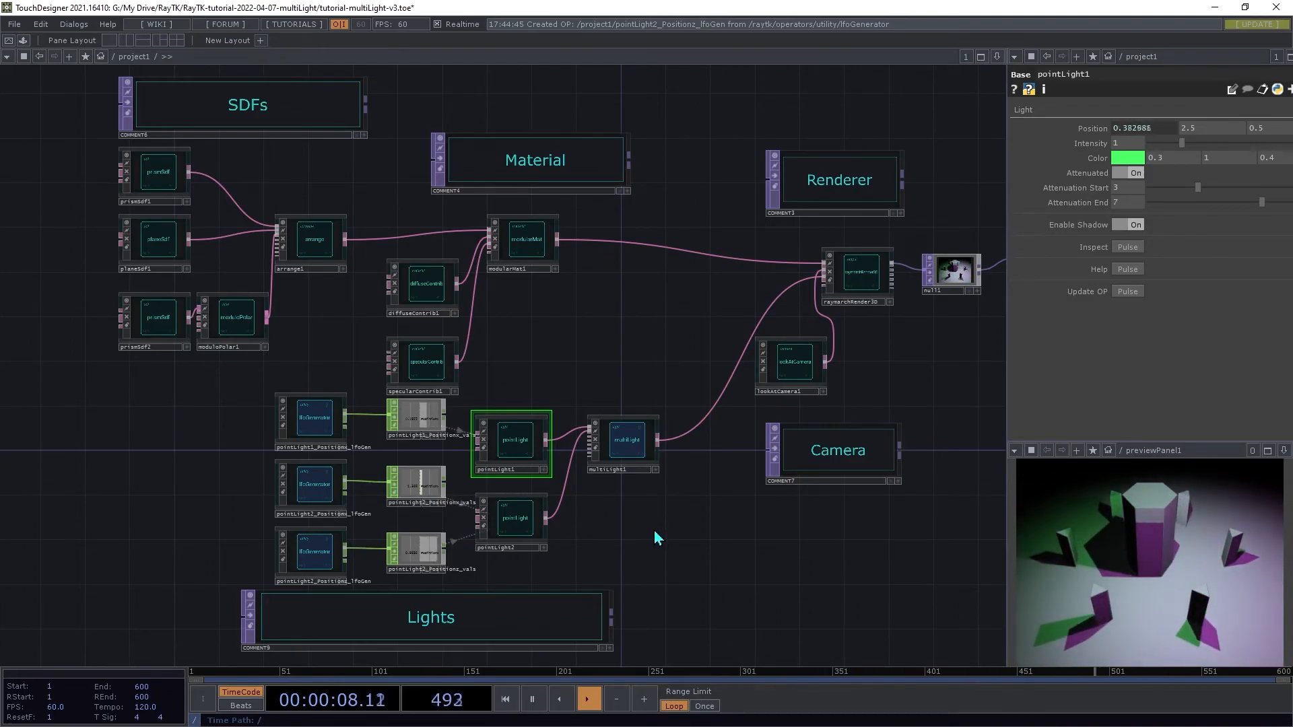
Step: Toggle Enable Shadow off and back on for the second point light to compare its shadows
{"action": "left_click", "coordinate": [504, 536]}
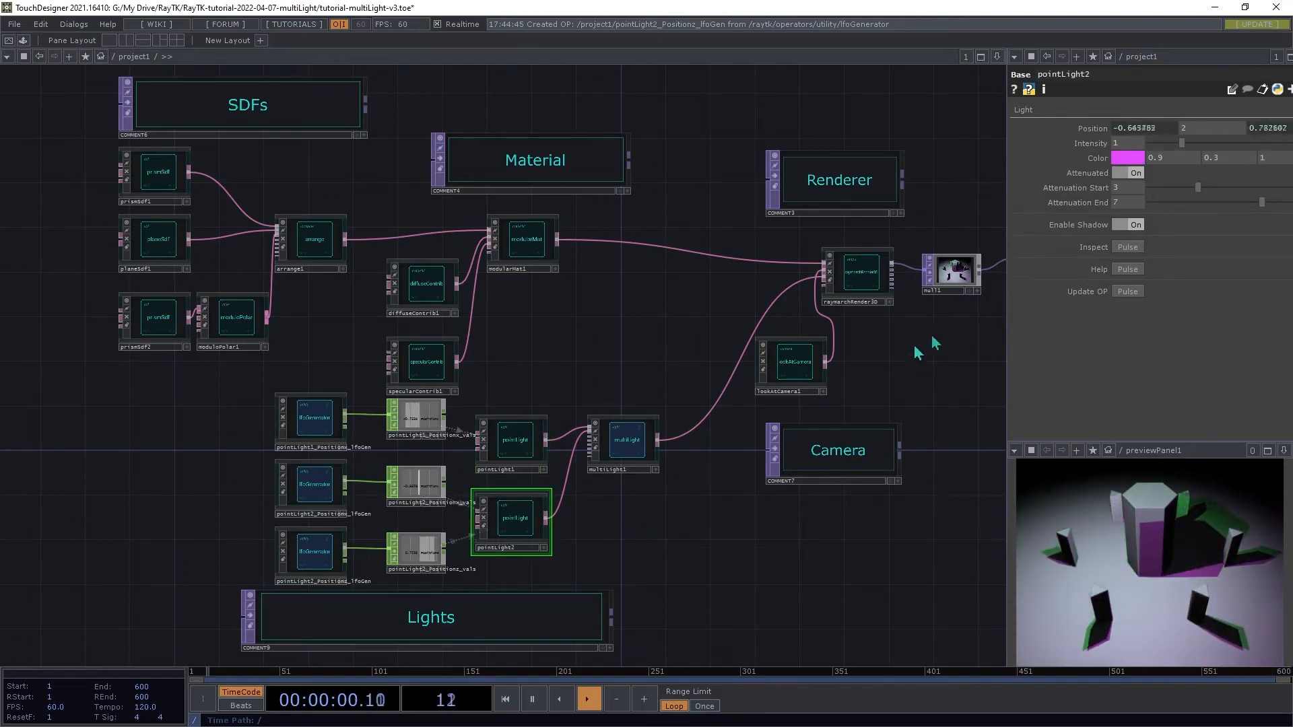
{"action": "left_click", "coordinate": [1131, 226]}
{"action": "left_click", "coordinate": [1131, 225]}
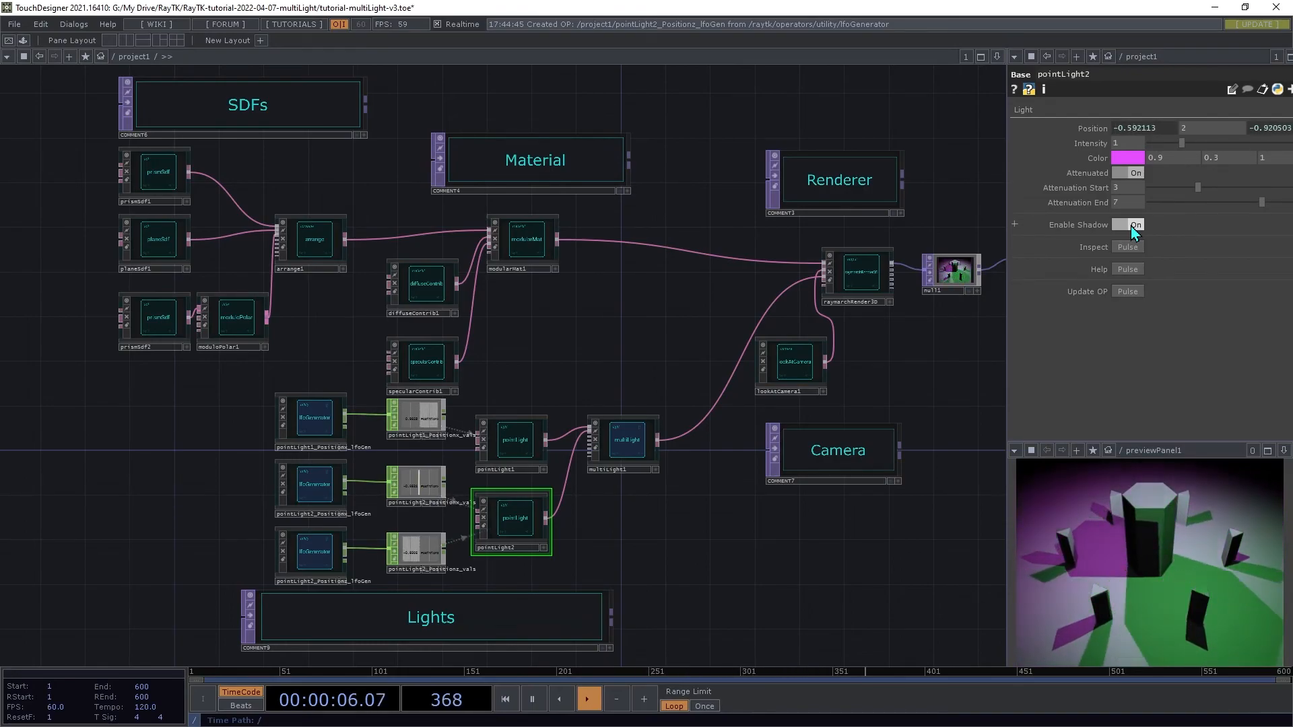
{"action": "left_click", "coordinate": [1130, 225]}
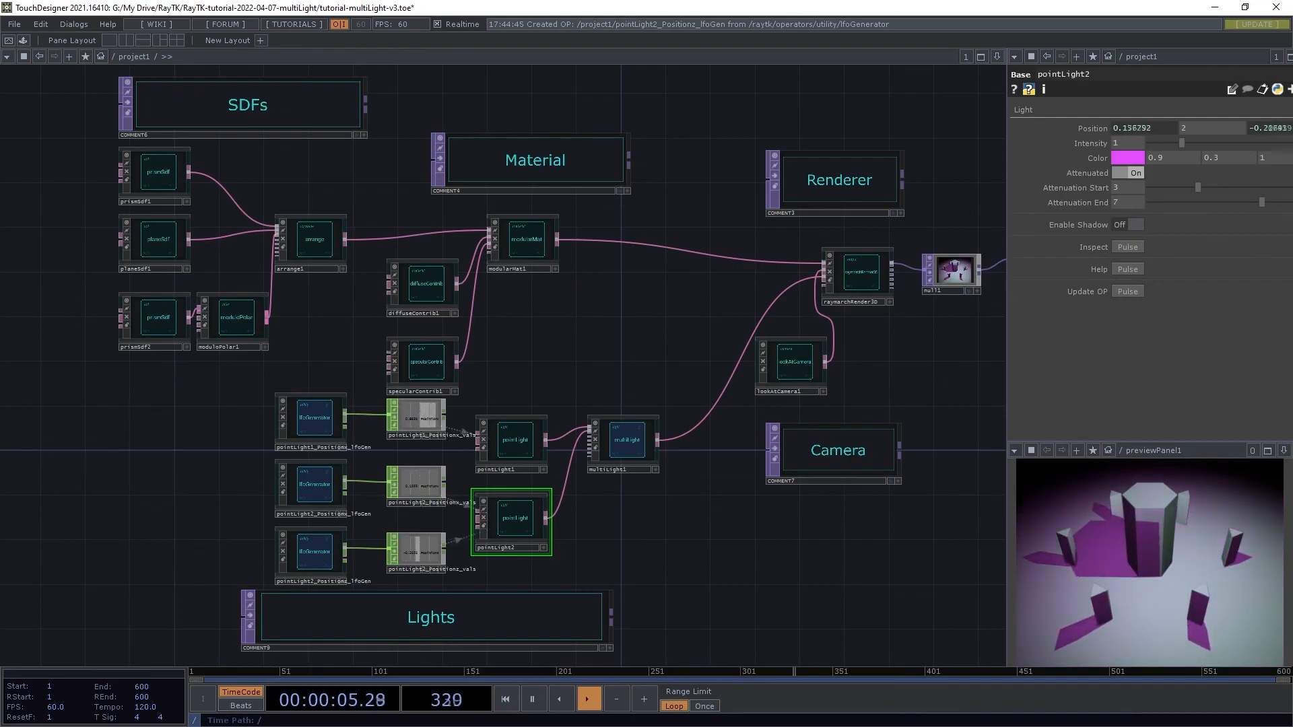
{"action": "left_click", "coordinate": [1127, 225]}
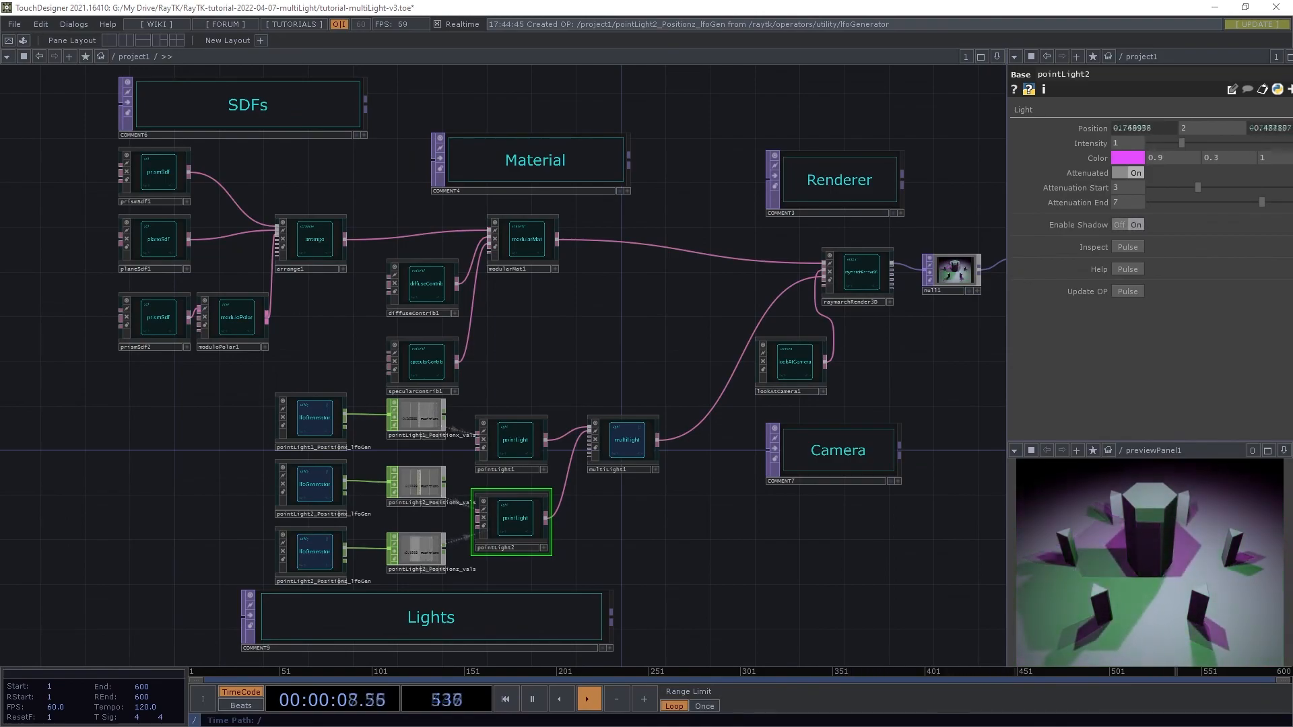